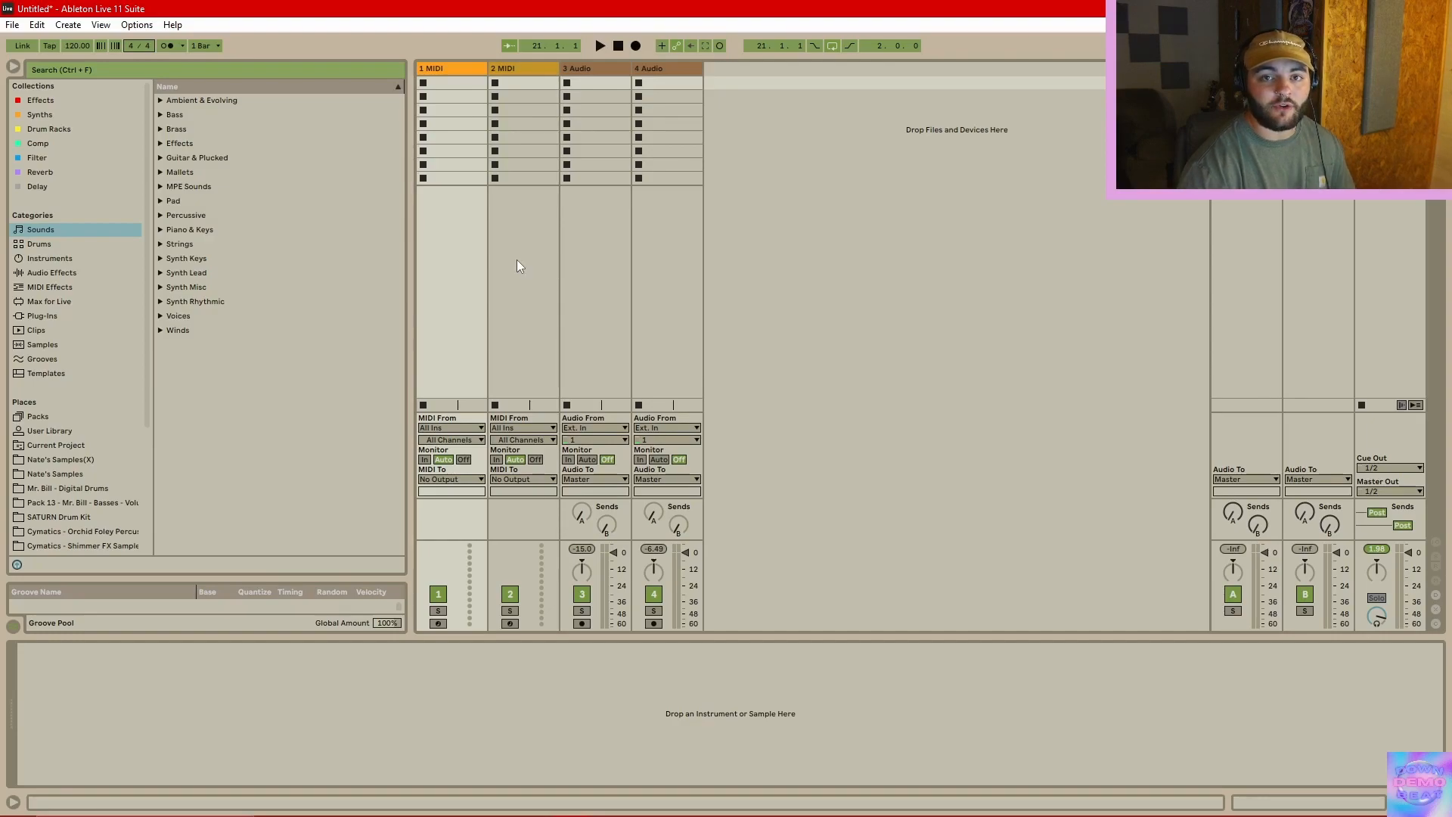
# - Switch to Arrangement View and place the sample Piano Warped G Minor 98 bpm.wav on a new audio track at bar 23
pyautogui.press('Tab')
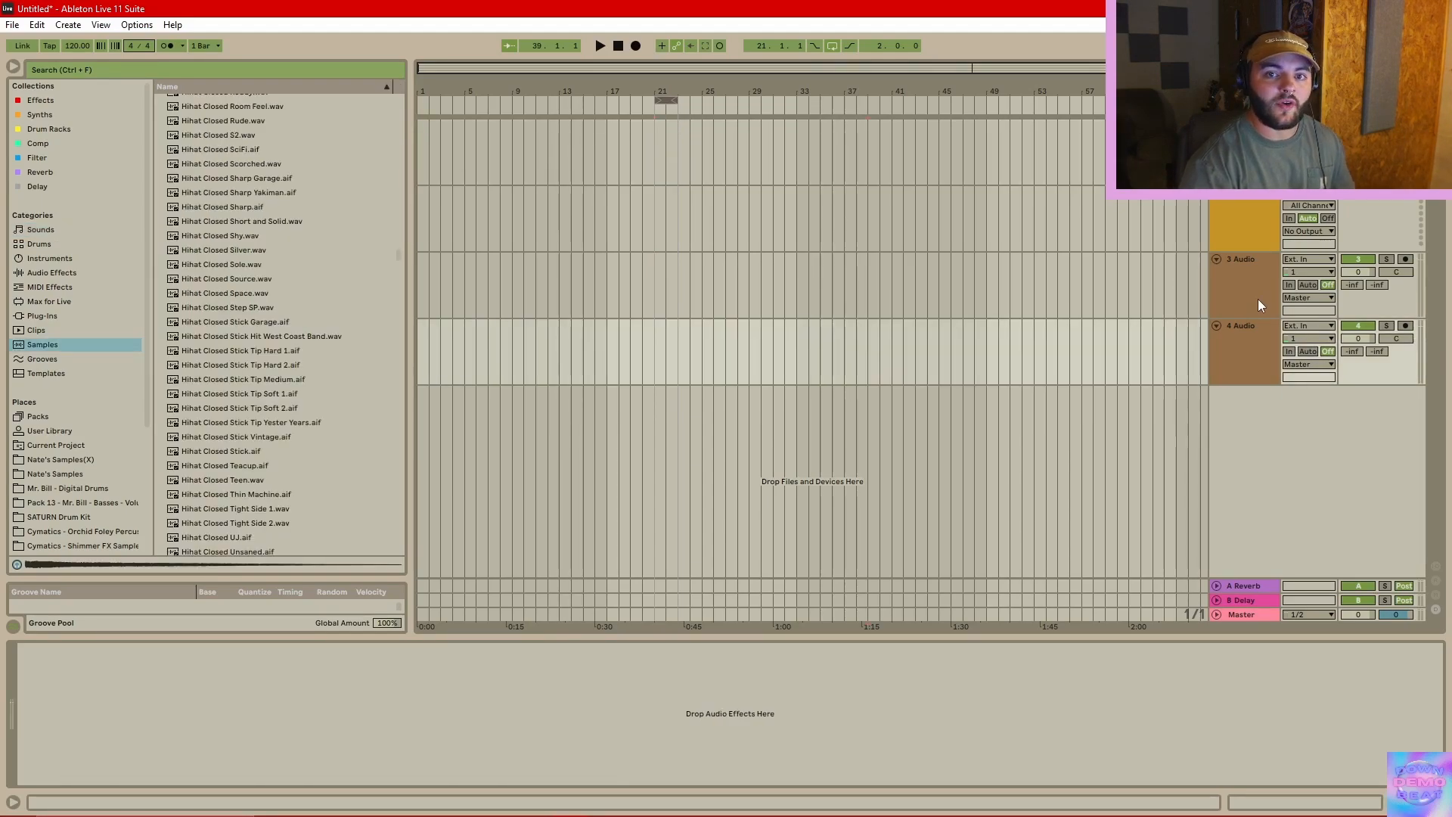
pyautogui.click(68, 348)
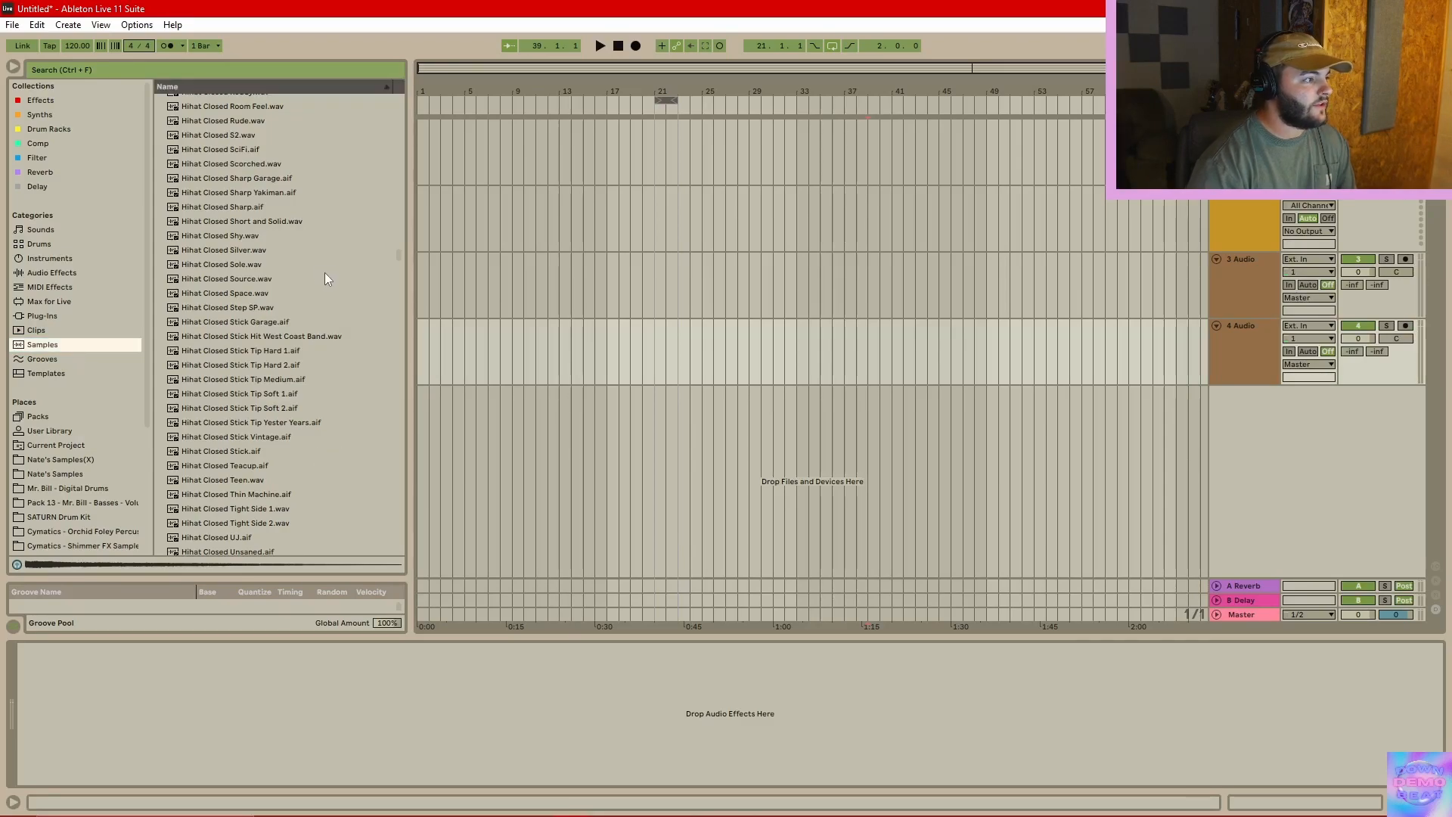
pyautogui.scroll(-3, 325, 270)
pyautogui.scroll(-15, 288, 378)
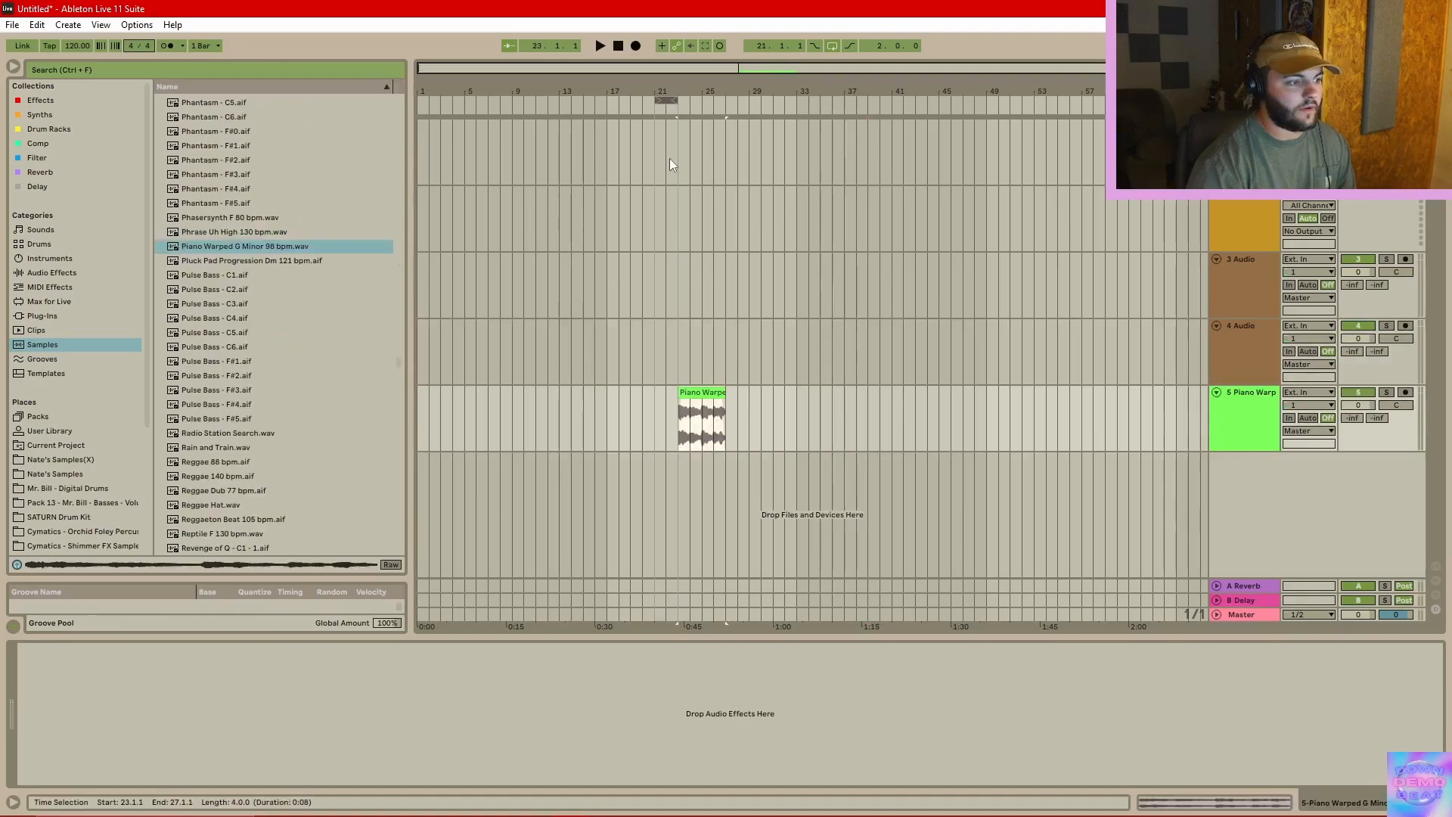
# - Set the loop region to bars 23–27 around the piano clip and play it
pyautogui.moveTo(677, 102); pyautogui.dragTo(726, 105)
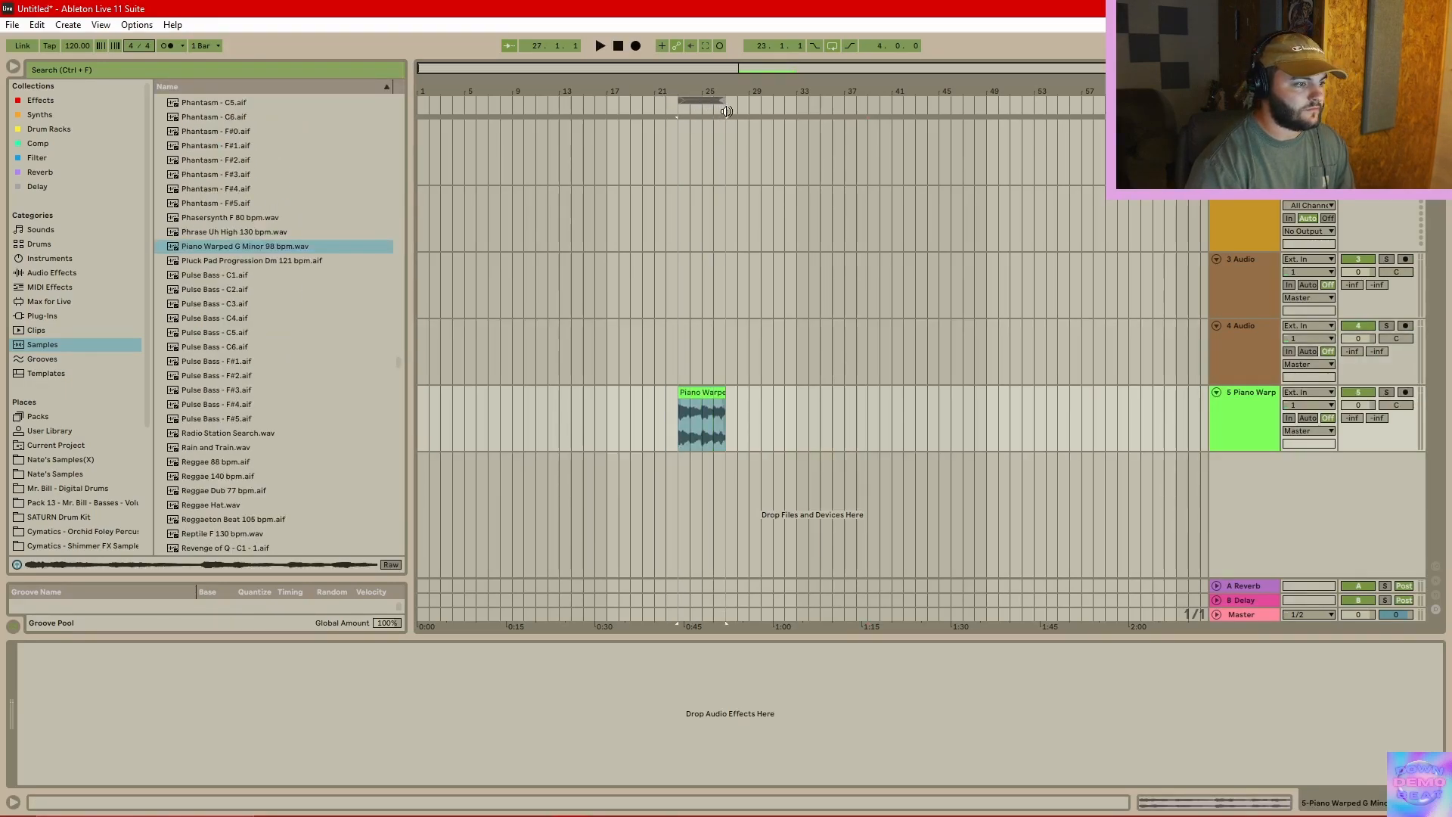
pyautogui.click(683, 371)
pyautogui.press('space')
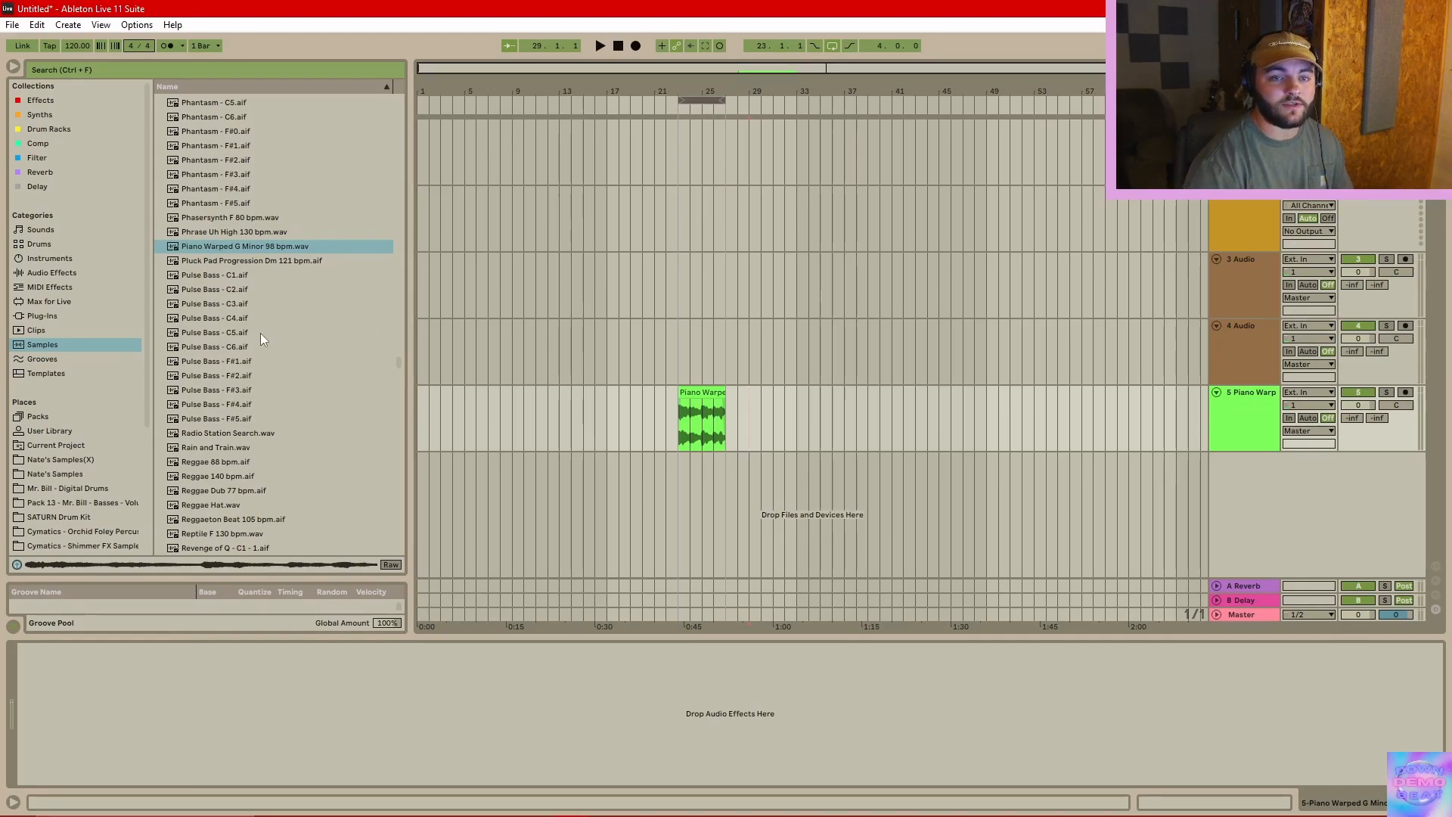
pyautogui.click(235, 247)
pyautogui.moveTo(342, 259)
pyautogui.mouseDown()
pyautogui.moveTo(729, 263)
pyautogui.moveTo(876, 489)
pyautogui.moveTo(870, 394)
pyautogui.mouseUp()
pyautogui.click(1249, 280)
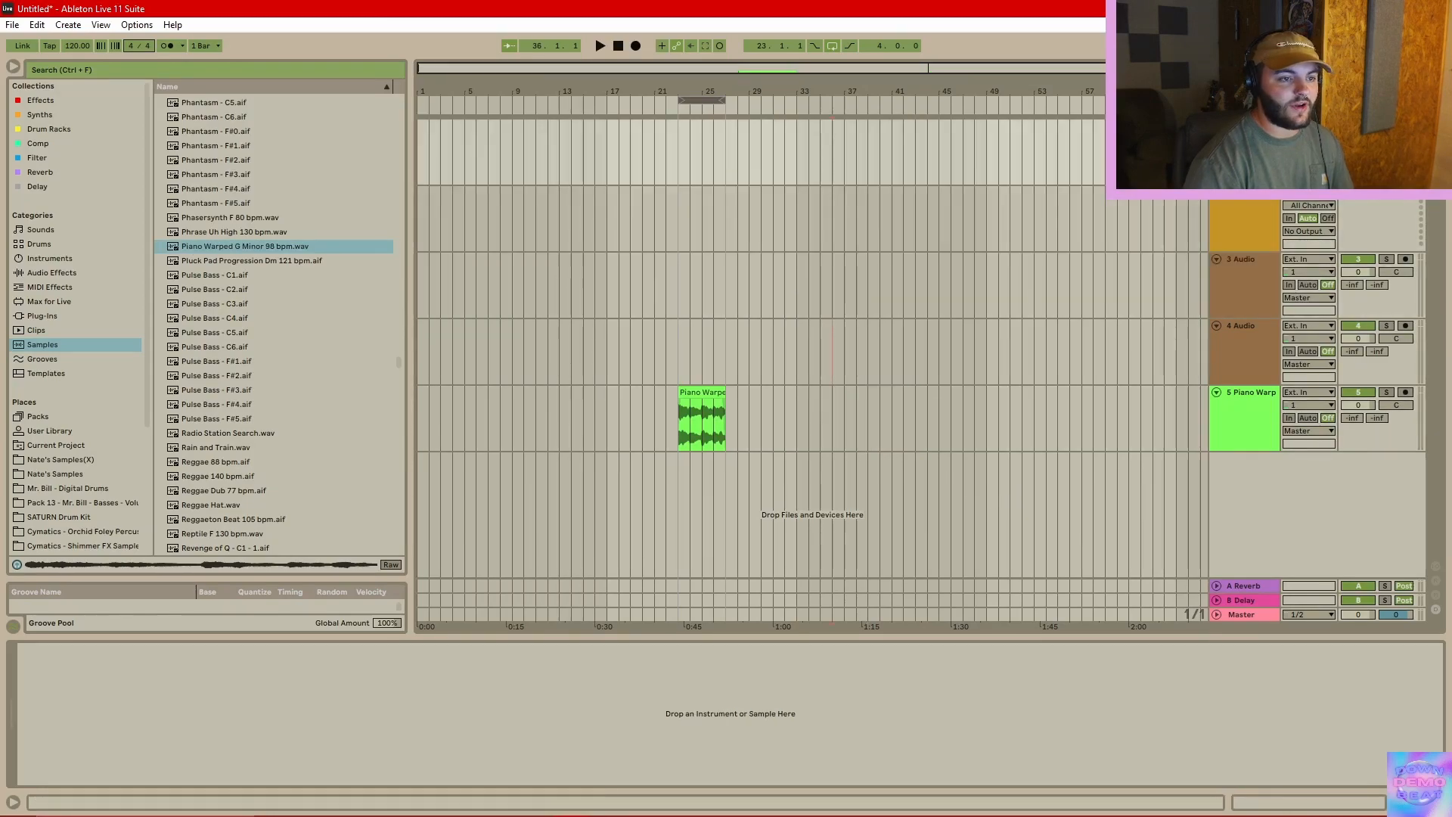
# - Delete the four empty MIDI and audio tracks, keeping only the piano track
pyautogui.click(1248, 348)
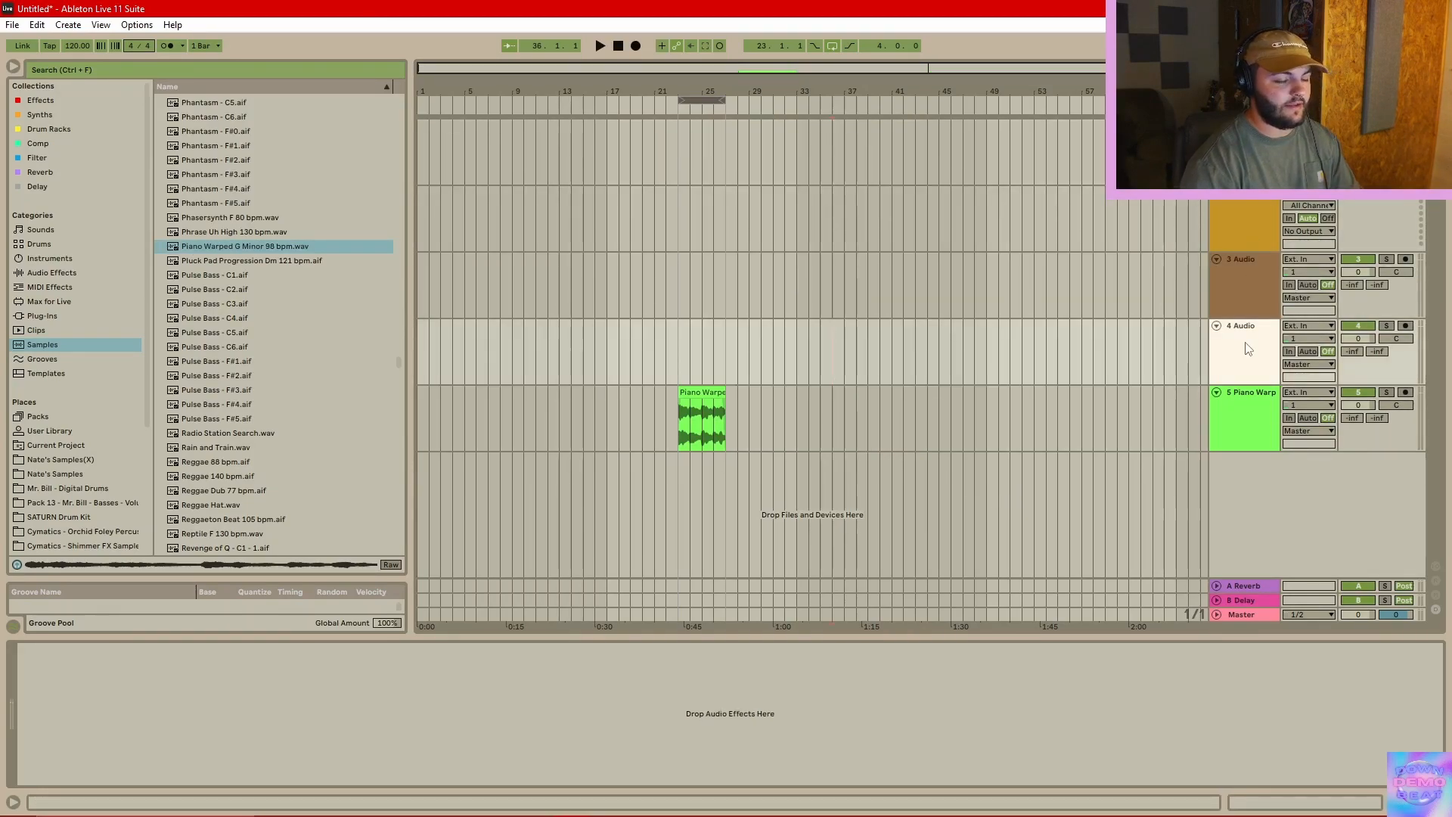
pyautogui.press('Delete')
pyautogui.click(1250, 295)
pyautogui.press('Delete')
pyautogui.click(1256, 217)
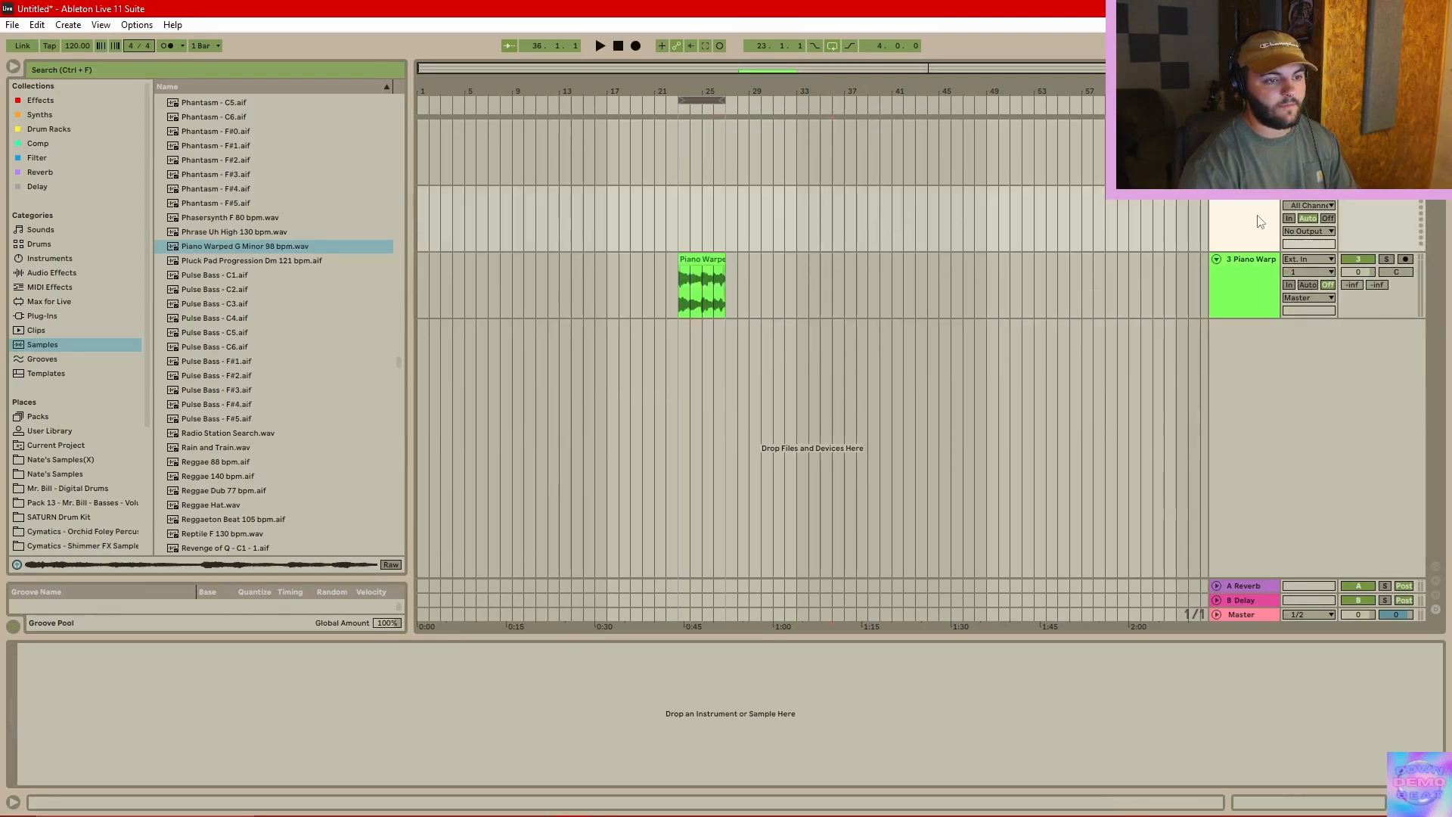
pyautogui.press('Delete')
pyautogui.click(1251, 155)
pyautogui.press('Delete')
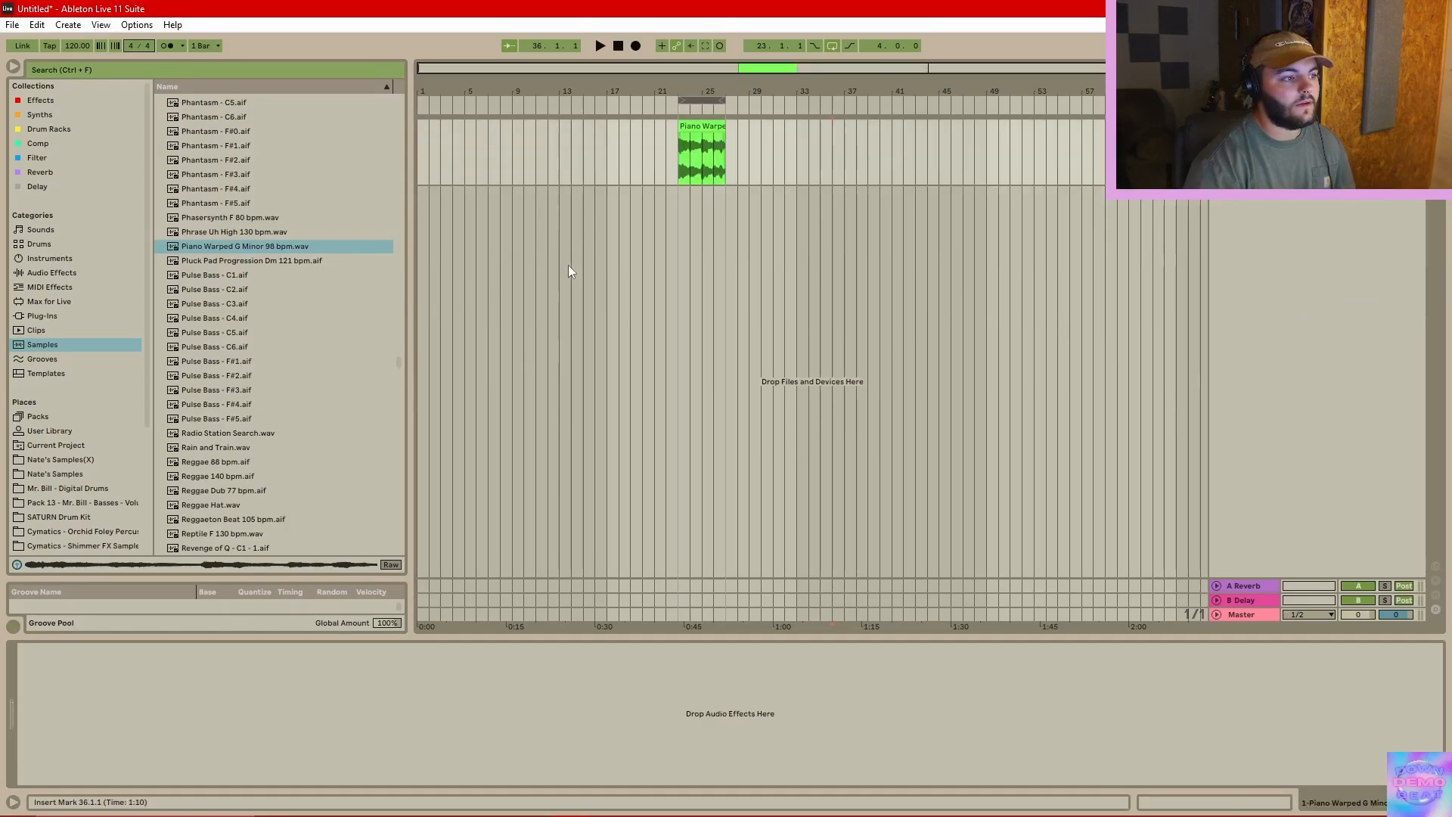
# - Insert a new audio track and a new MIDI track below the piano track
pyautogui.click(623, 261)
pyautogui.click(960, 318)
pyautogui.rightClick(1269, 261)
pyautogui.click(1277, 266)
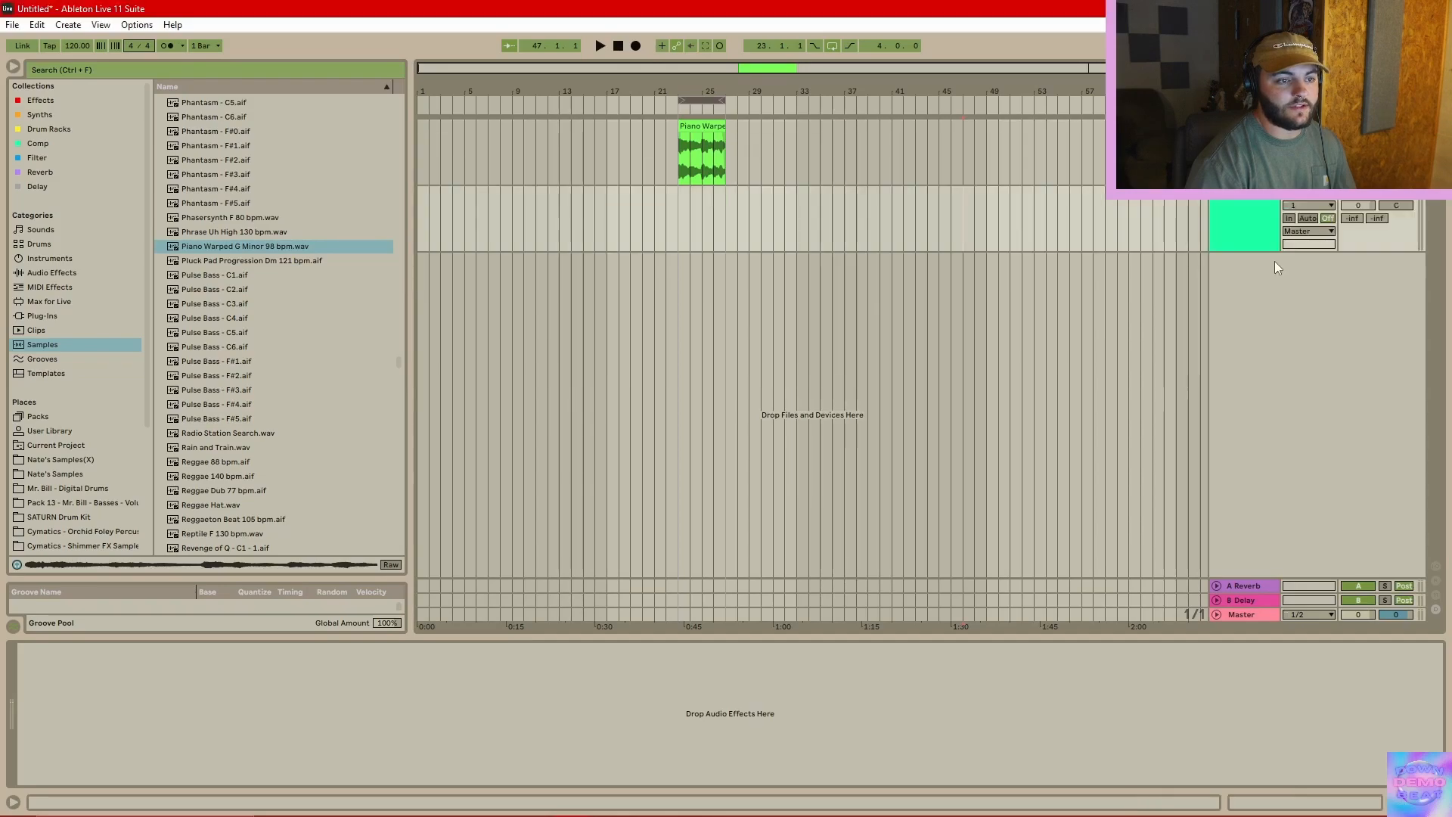
pyautogui.rightClick(1262, 319)
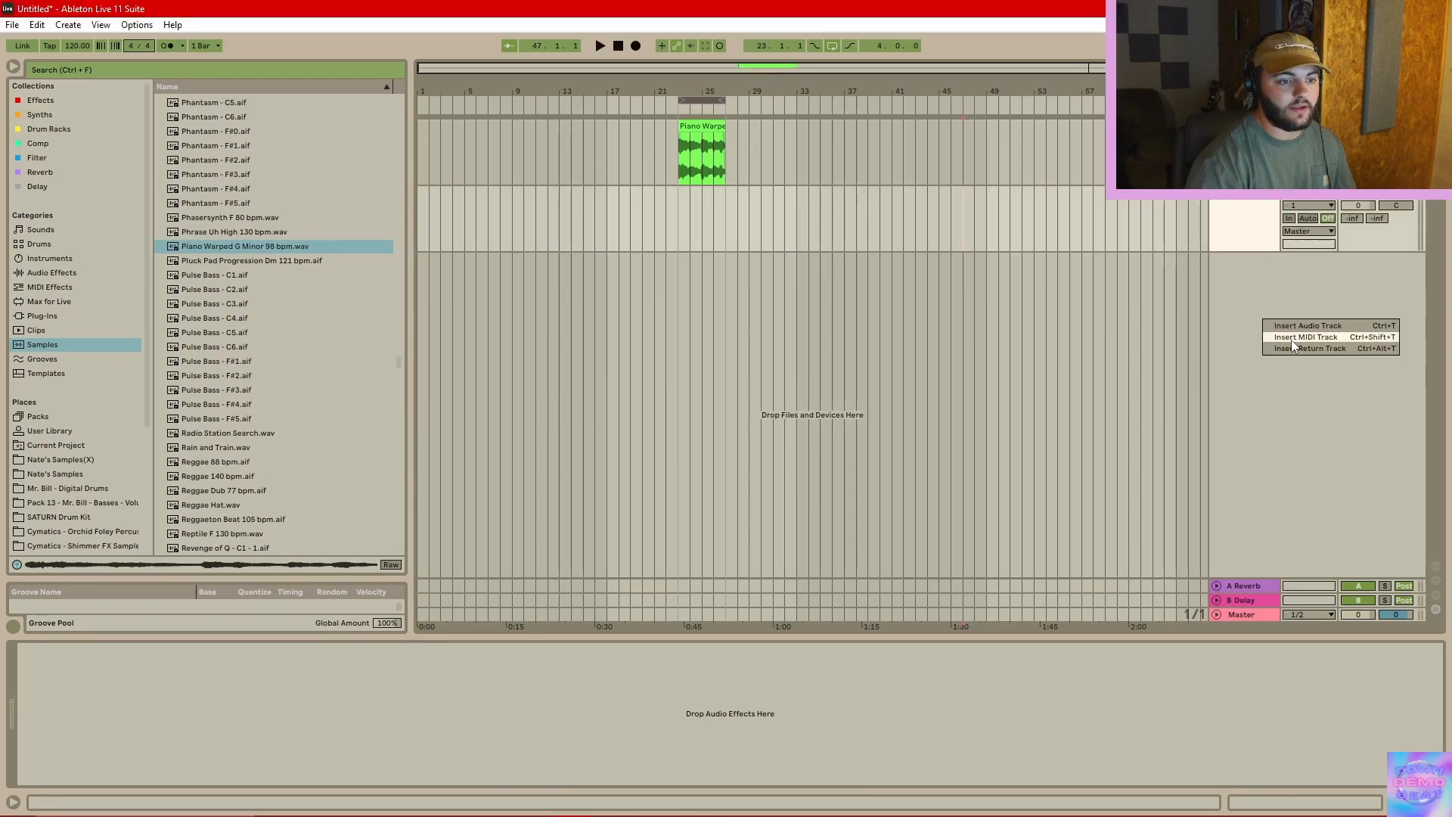
pyautogui.click(1292, 337)
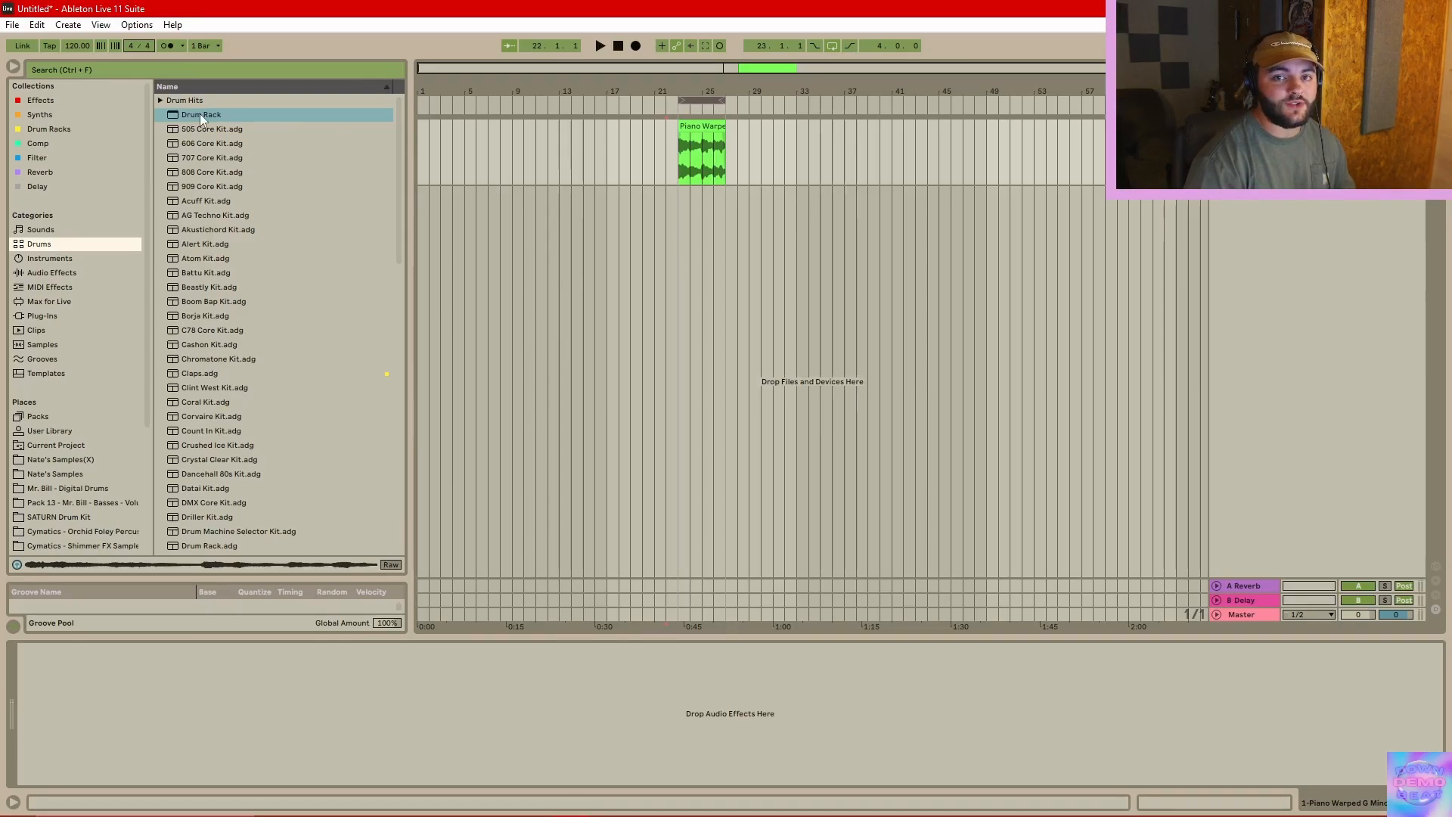
# - Add a Drum Rack on a new track below the piano and remove the preloaded samples from its pads
pyautogui.moveTo(199, 115); pyautogui.dragTo(682, 207)
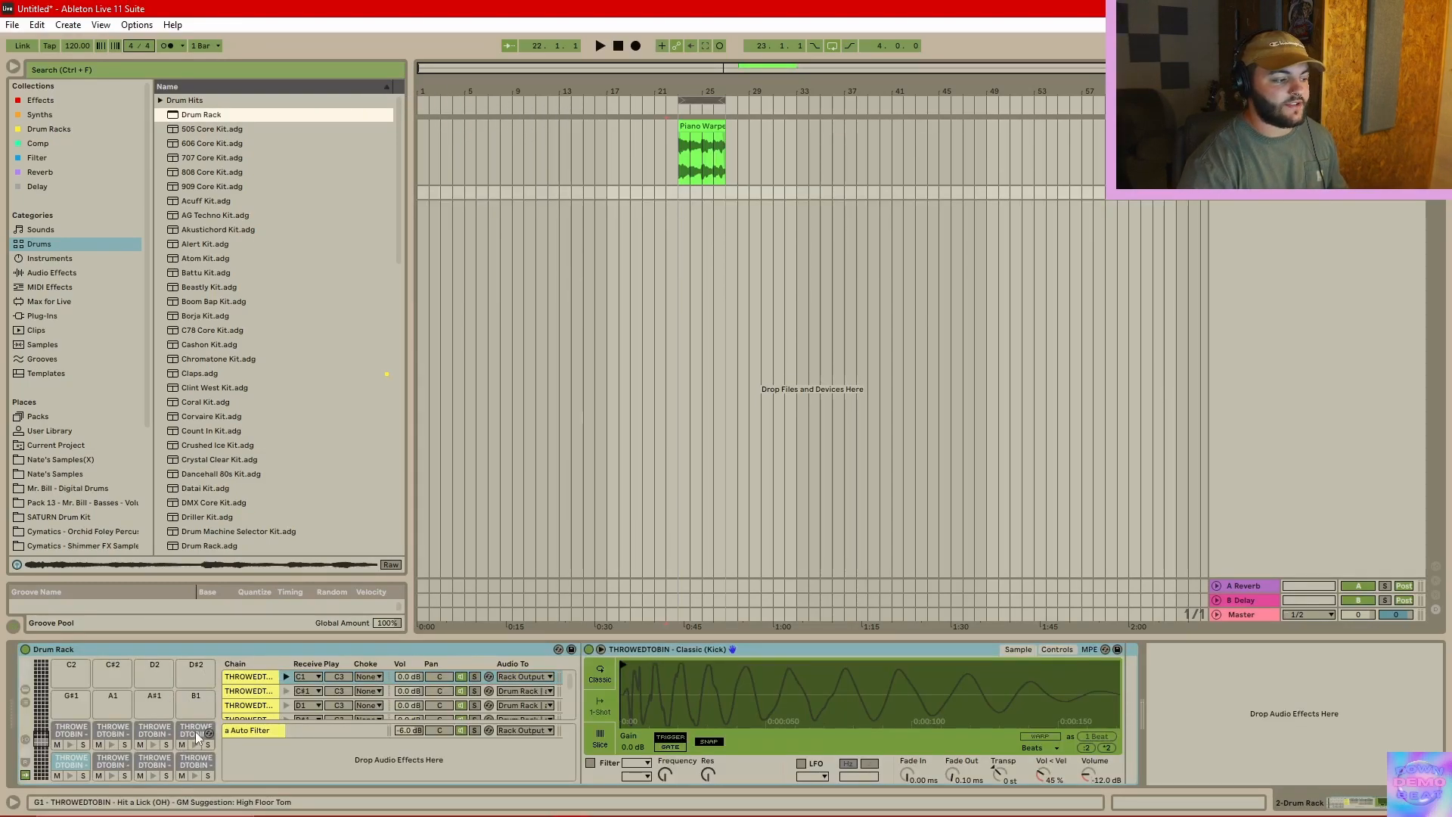
pyautogui.click(195, 732)
pyautogui.press('Delete')
pyautogui.click(153, 738)
pyautogui.press('Delete')
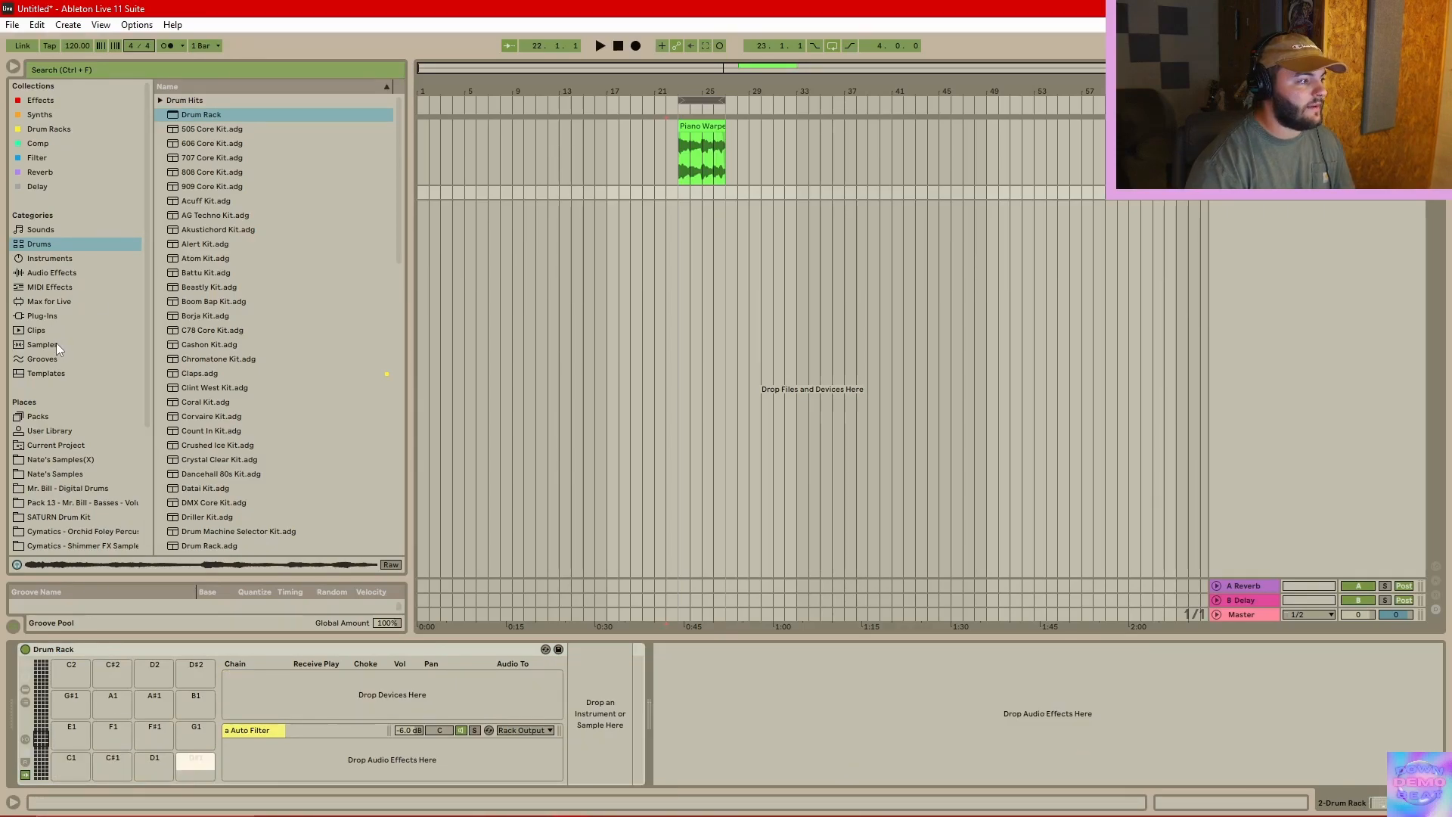
# - Search the samples for "hi hat" and load Hihat Closed Pointy Hat onto the Drum Rack's C#1 pad
pyautogui.click(56, 344)
pyautogui.click(262, 70)
pyautogui.write('hi hat')
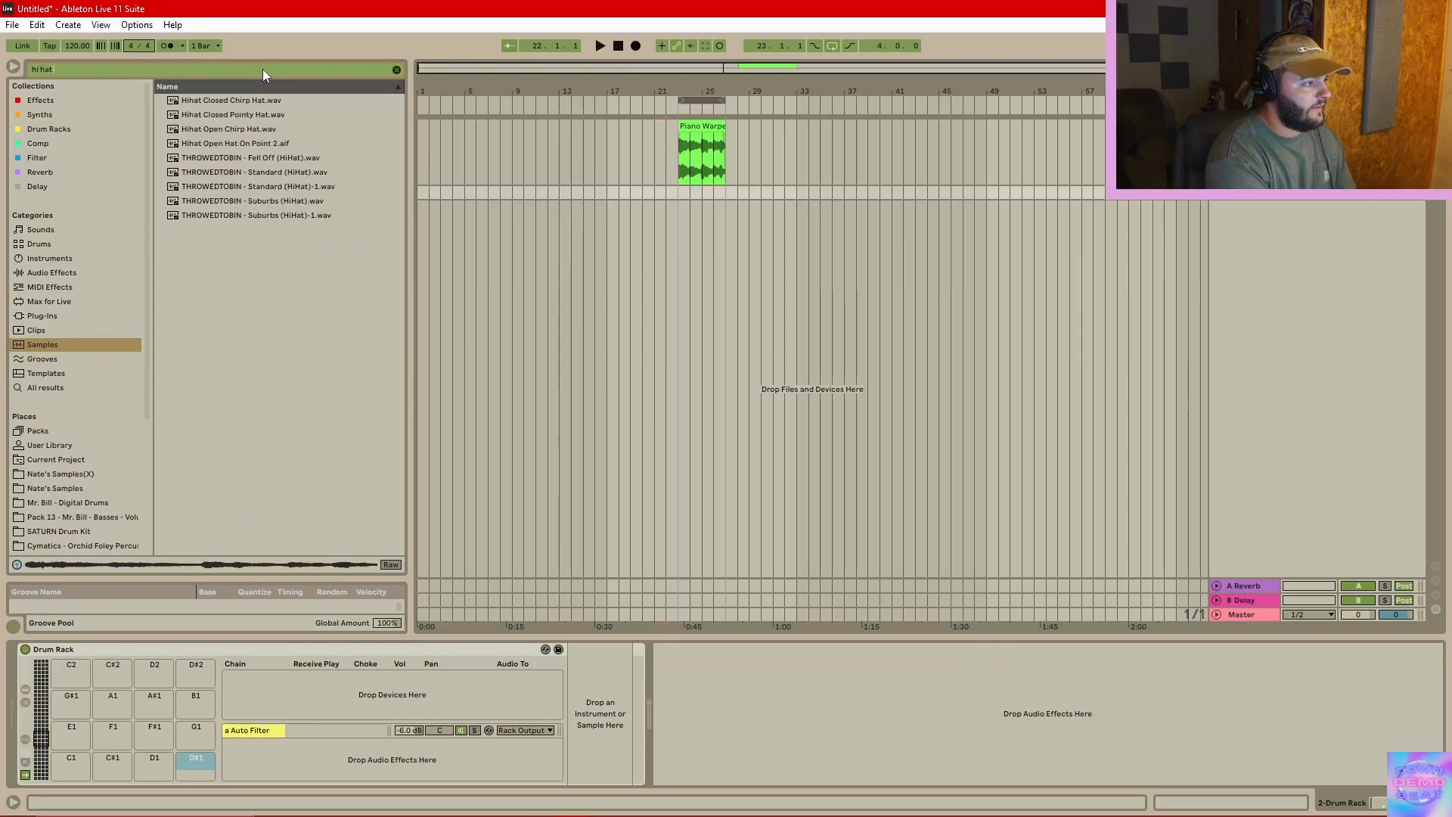
pyautogui.press('Down')
pyautogui.press('Down')
pyautogui.press('Down')
pyautogui.press('Down')
pyautogui.moveTo(249, 114); pyautogui.dragTo(113, 765)
# - Search the samples for "kick drum" and load Kick Drum Case Yakiman onto the Drum Rack's C1 pad
pyautogui.click(342, 69)
pyautogui.write('kick drum')
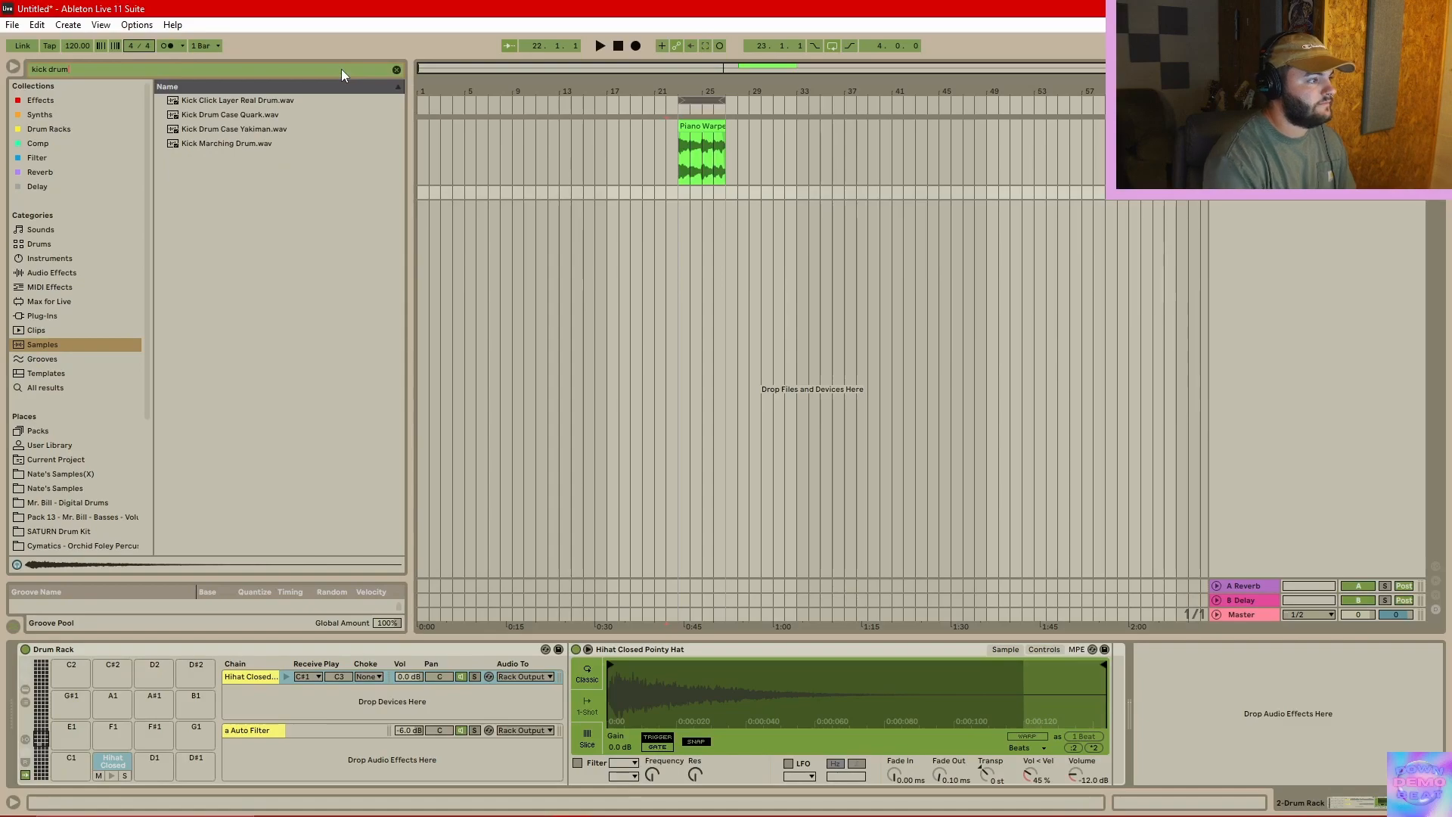
pyautogui.click(326, 114)
pyautogui.click(298, 143)
pyautogui.moveTo(287, 130); pyautogui.dragTo(71, 763)
# - Search the samples for "snare" and load Snare 70s Funk MPC onto the Drum Rack's D1 pad
pyautogui.click(378, 74)
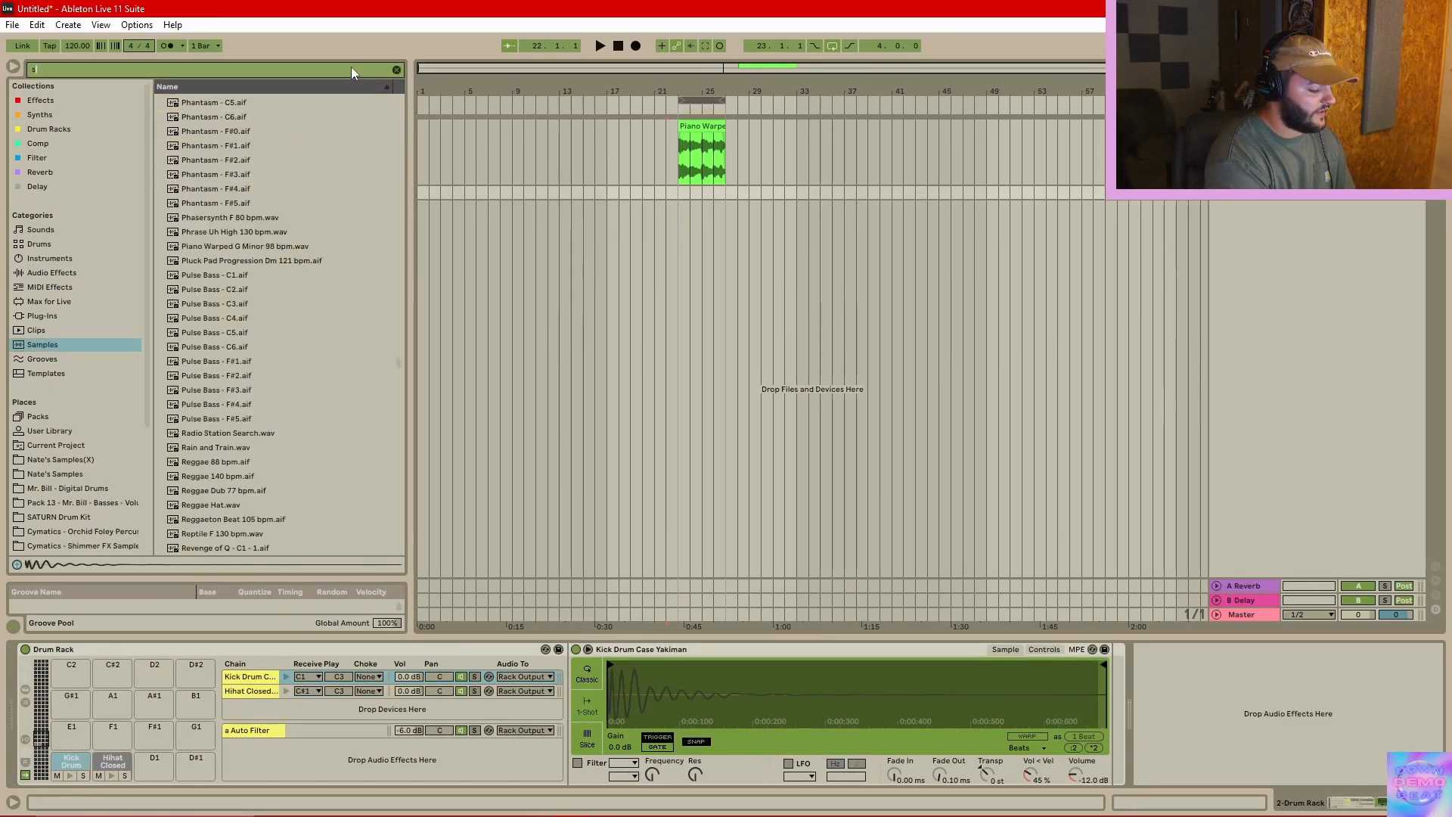
pyautogui.write('snare')
pyautogui.click(336, 101)
pyautogui.click(266, 315)
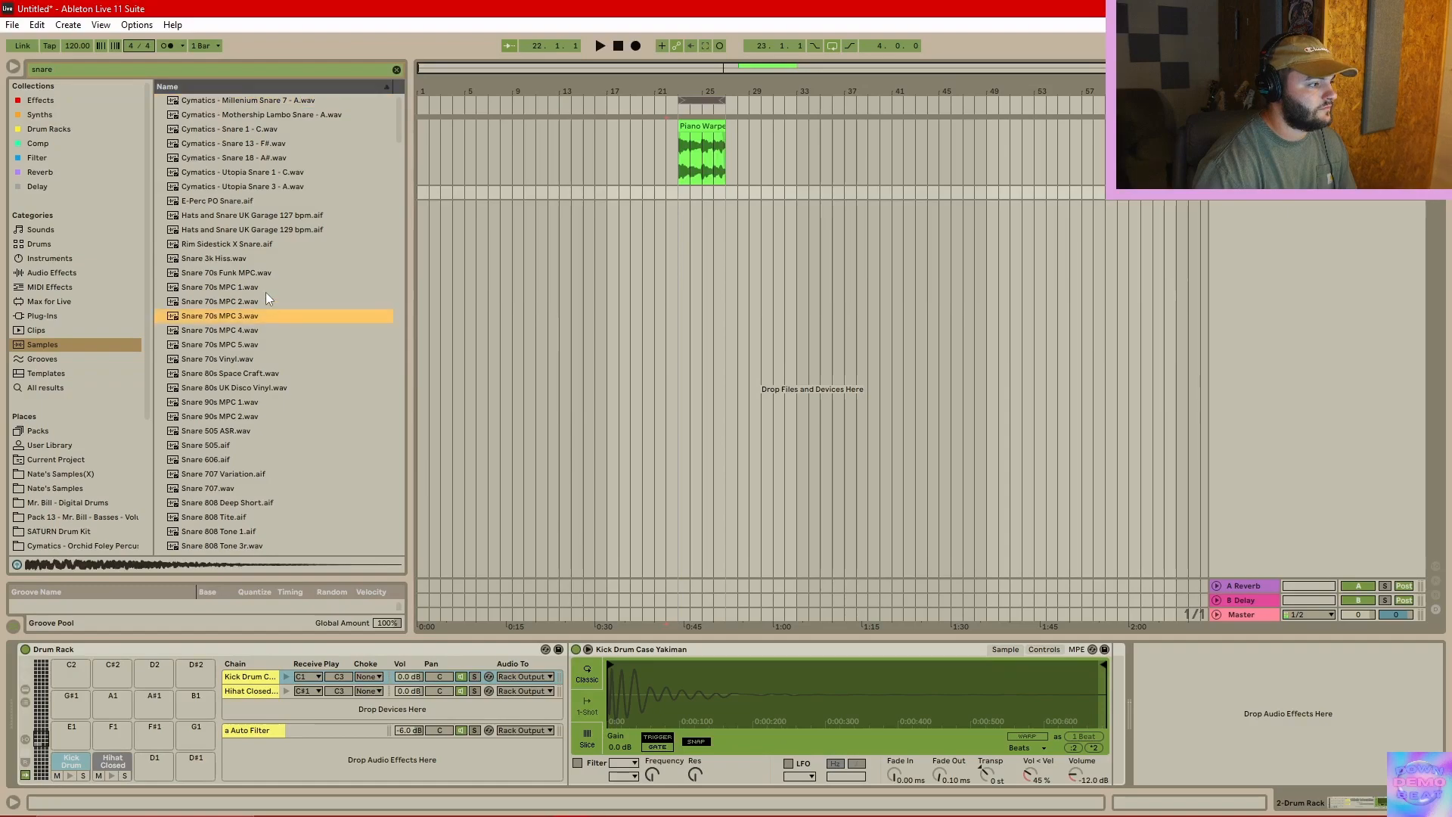
pyautogui.moveTo(265, 273); pyautogui.dragTo(154, 763)
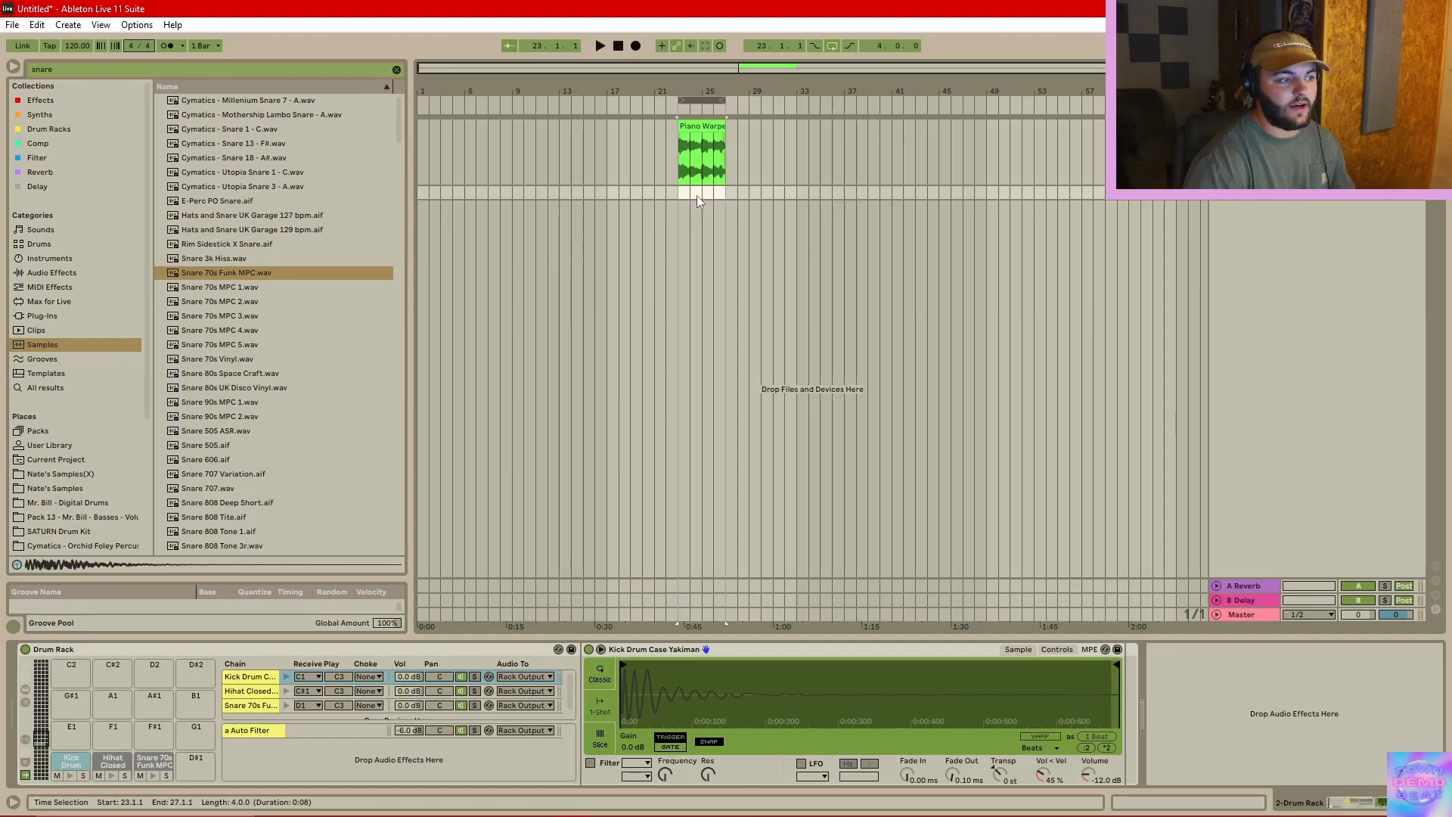
# - Insert an empty MIDI clip over bars 23–27 on the Drum Rack track and enlarge its note editor
pyautogui.rightClick(696, 195)
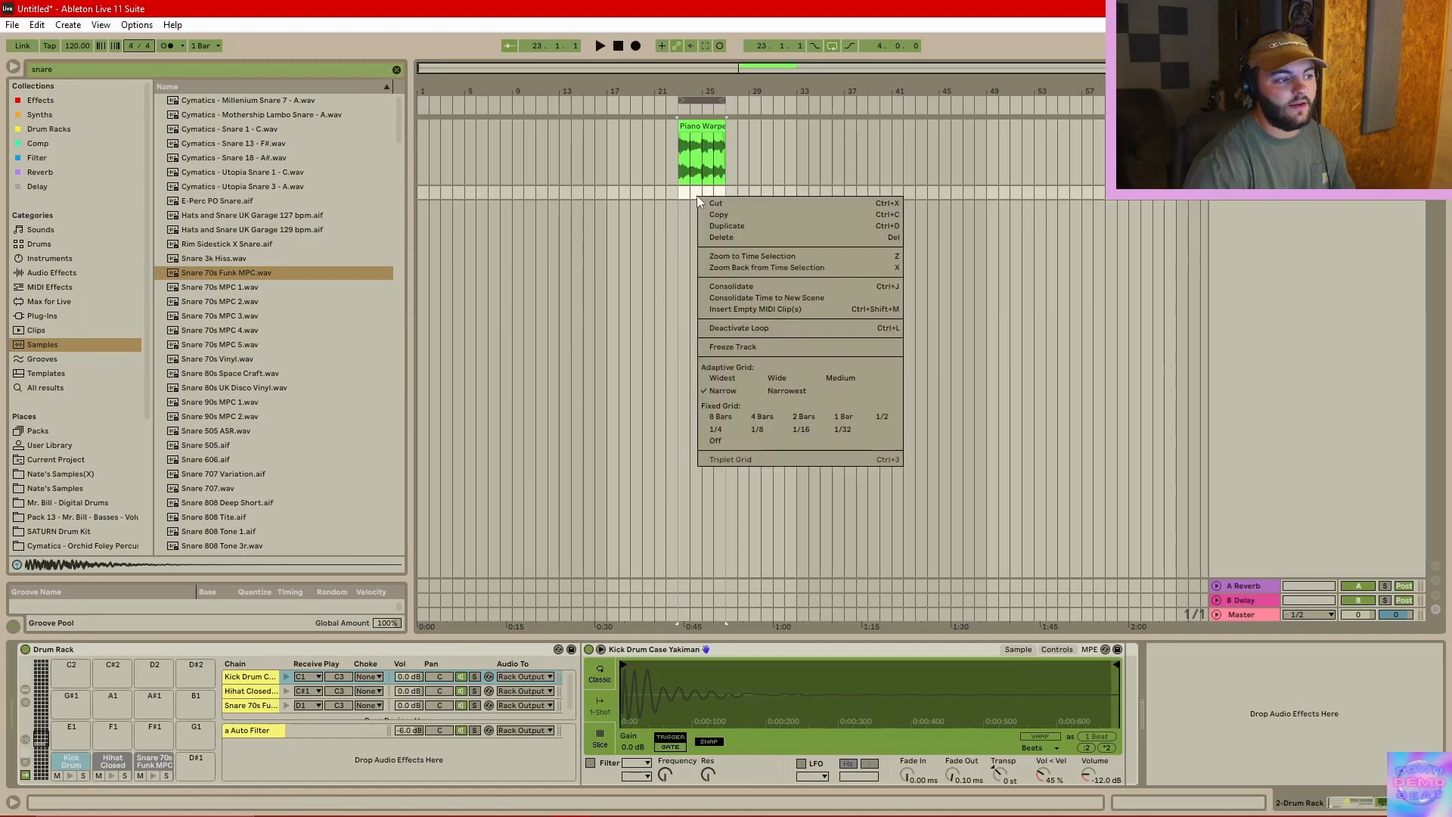
pyautogui.click(794, 307)
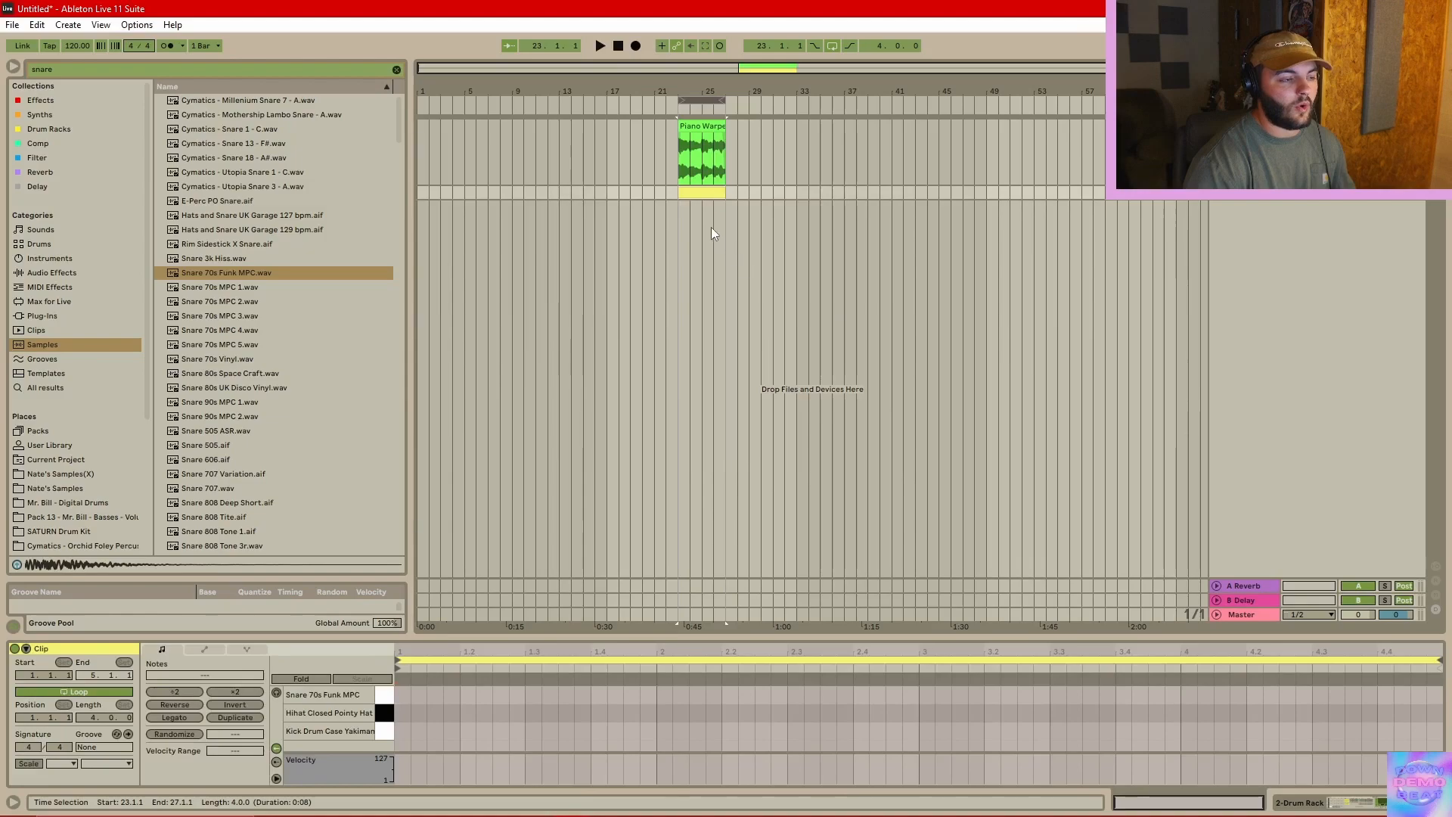
pyautogui.click(727, 198)
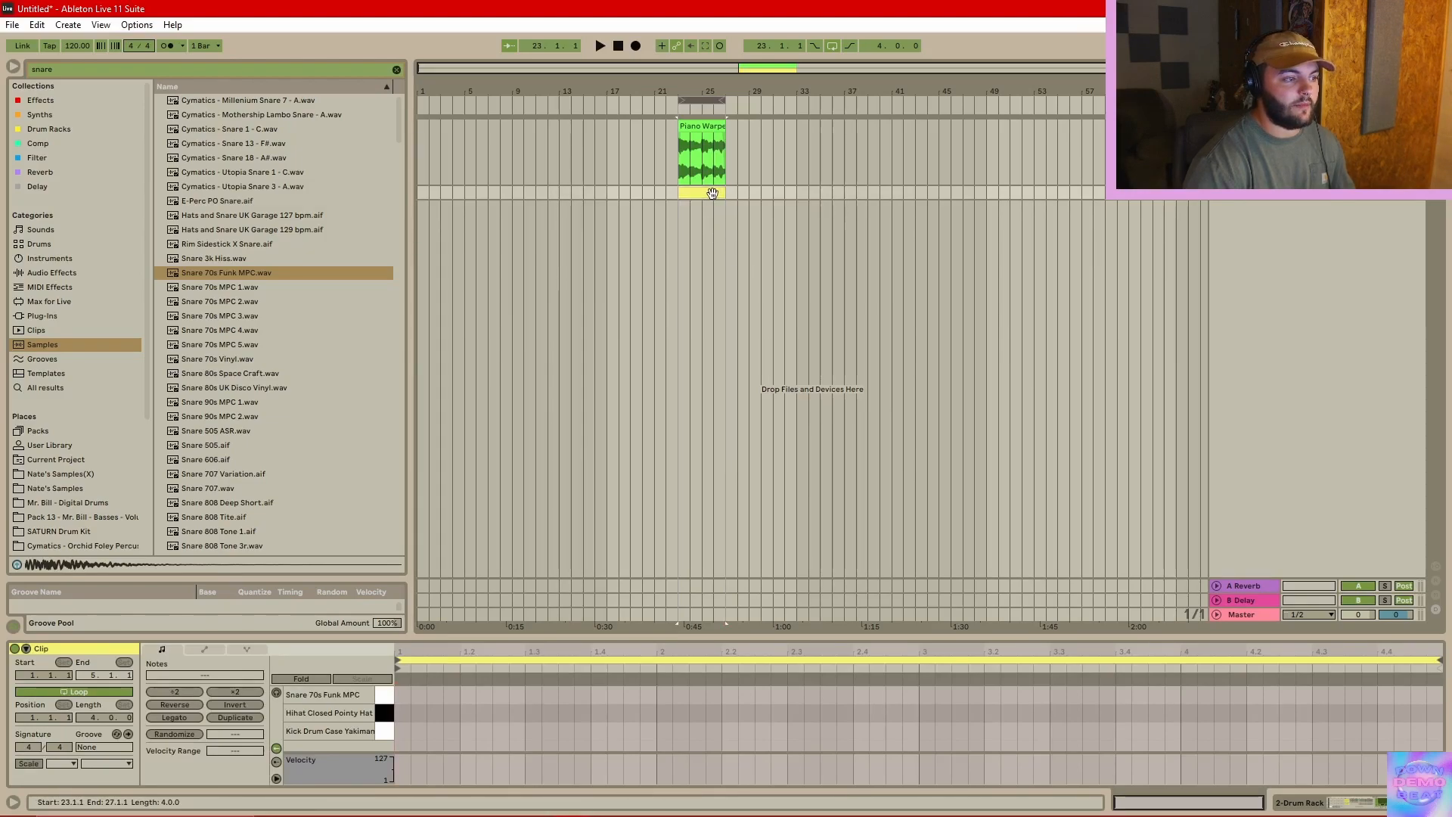
pyautogui.moveTo(722, 638); pyautogui.dragTo(711, 91)
pyautogui.click(412, 198)
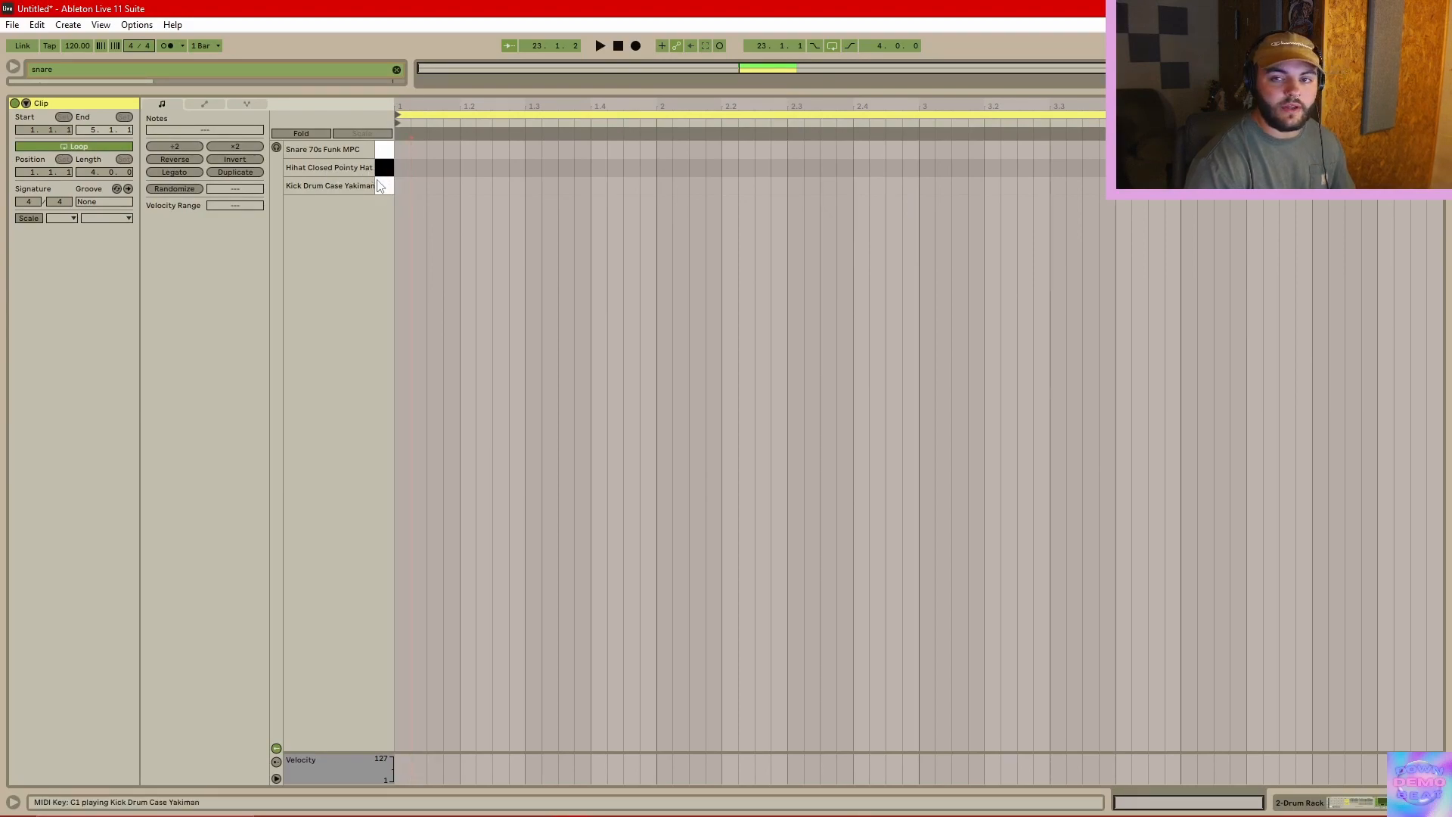
pyautogui.click(527, 219)
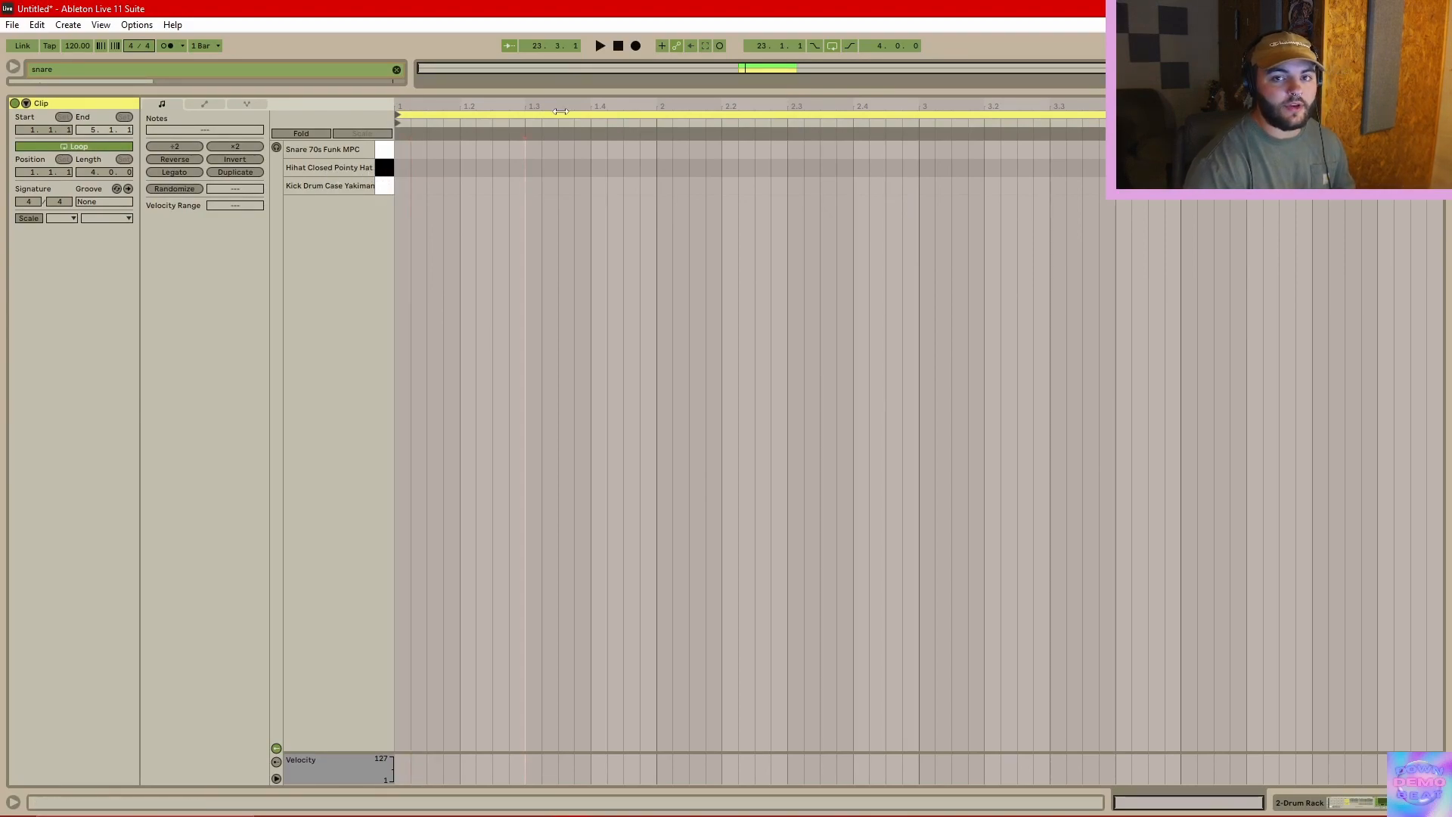
# - Place trial notes in the drum clip: kick at 1.1, hi-hat at 1.2 and snare at 1.3
pyautogui.doubleClick(402, 186)
pyautogui.doubleClick(467, 167)
pyautogui.doubleClick(533, 150)
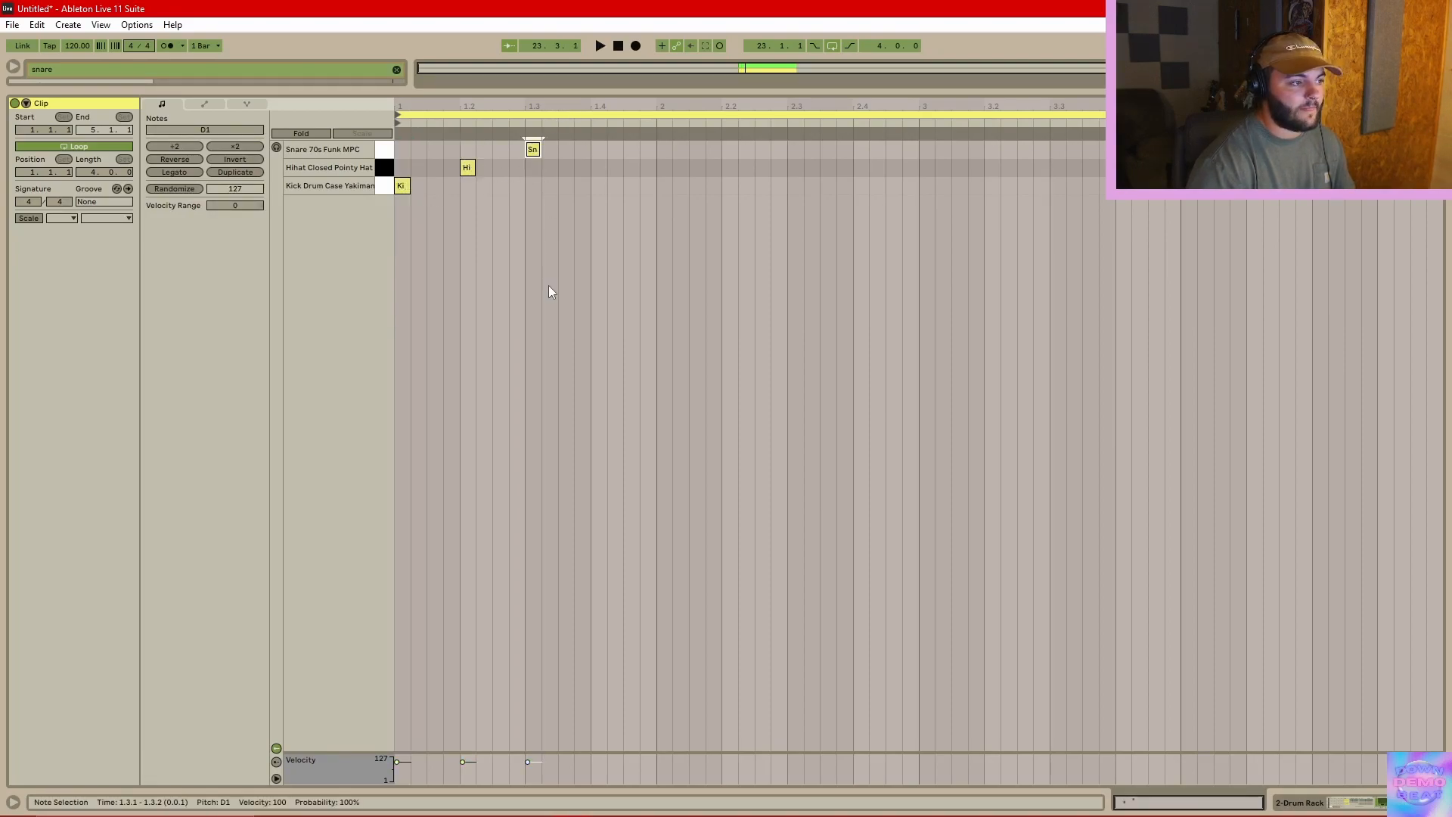
# - In Draw Mode, add a hi-hat at 1.4, a kick at 1.4.3 and continuous sixteenth-note hi-hats across bar 2
pyautogui.press('b')
pyautogui.click(599, 167)
pyautogui.click(634, 186)
pyautogui.moveTo(664, 166); pyautogui.dragTo(909, 163)
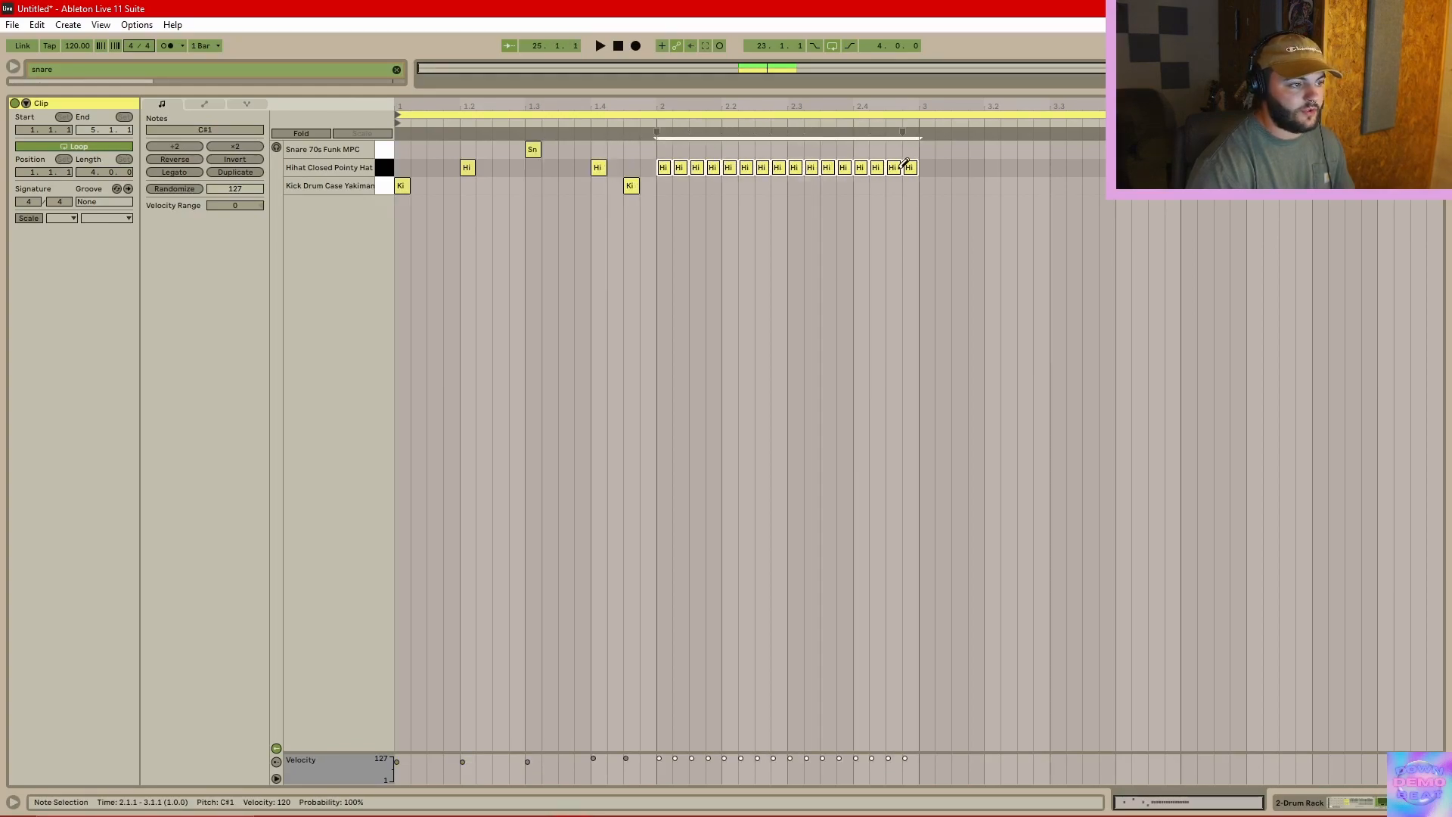
# - Leave Draw Mode and delete all the trial notes from the drum clip
pyautogui.press('b')
pyautogui.click(910, 171)
pyautogui.press('Delete')
pyautogui.moveTo(906, 149); pyautogui.dragTo(401, 194)
pyautogui.press('Delete')
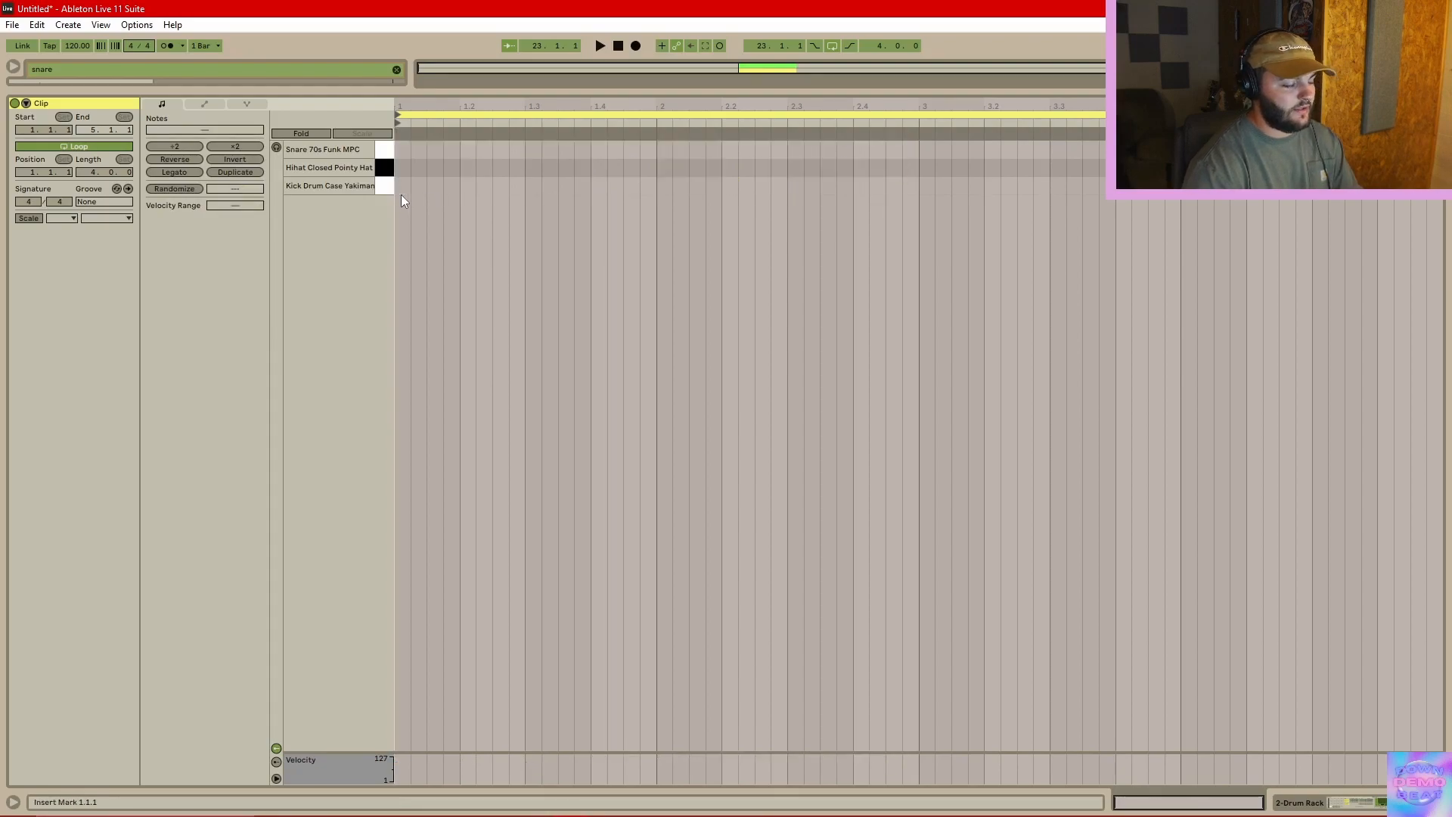
# - Redraw a kick at 1.1, a hi-hat at 1.2 and a snare at 1.3 in the empty drum clip
pyautogui.press('b')
pyautogui.click(401, 186)
pyautogui.click(466, 167)
pyautogui.click(533, 148)
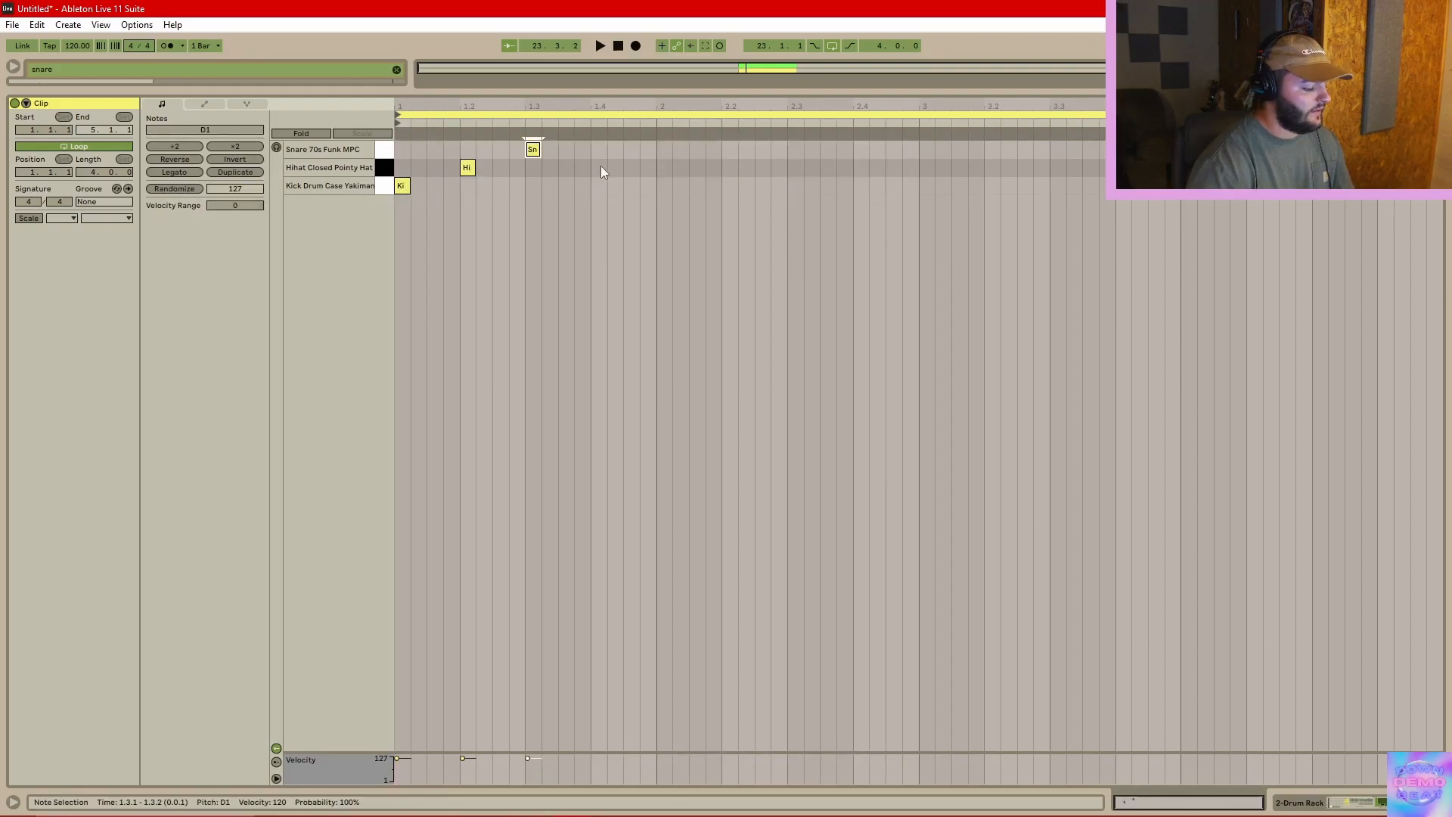
# - Try duplicating the three-note drum pattern along the clip, and clear all the notes
pyautogui.moveTo(652, 150); pyautogui.dragTo(399, 191)
pyautogui.rightClick(444, 157)
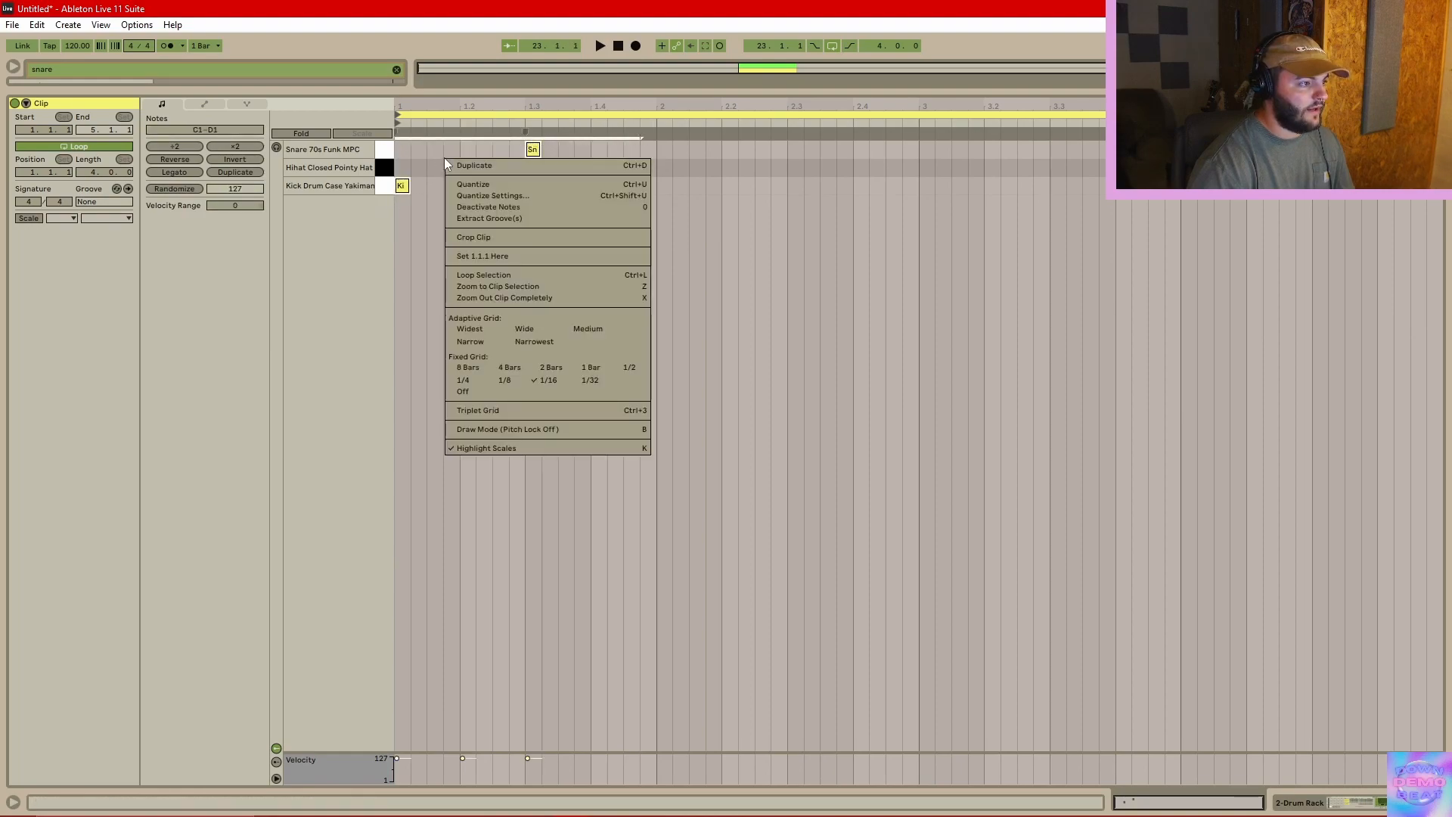
pyautogui.click(452, 165)
pyautogui.click(816, 184)
pyautogui.moveTo(830, 182); pyautogui.dragTo(605, 140)
pyautogui.hotkey('ctrl', 'd')
pyautogui.moveTo(1086, 152); pyautogui.dragTo(403, 191)
pyautogui.press('Delete')
# - Draw bar 1 of the drum pattern: kicks at 1.1 and 1.2.3, hi-hats at 1.2 and 1.4, snare at 1.3
pyautogui.press('b')
pyautogui.click(407, 188)
pyautogui.click(467, 167)
pyautogui.click(499, 186)
pyautogui.click(532, 149)
pyautogui.click(598, 167)
# - Draw bar 2 of the drum pattern: kicks at 2.1 and 2.4, hi-hats at 2.2, 2.3.3 and 2.4.3, snare at 2.3
pyautogui.click(663, 186)
pyautogui.click(696, 167)
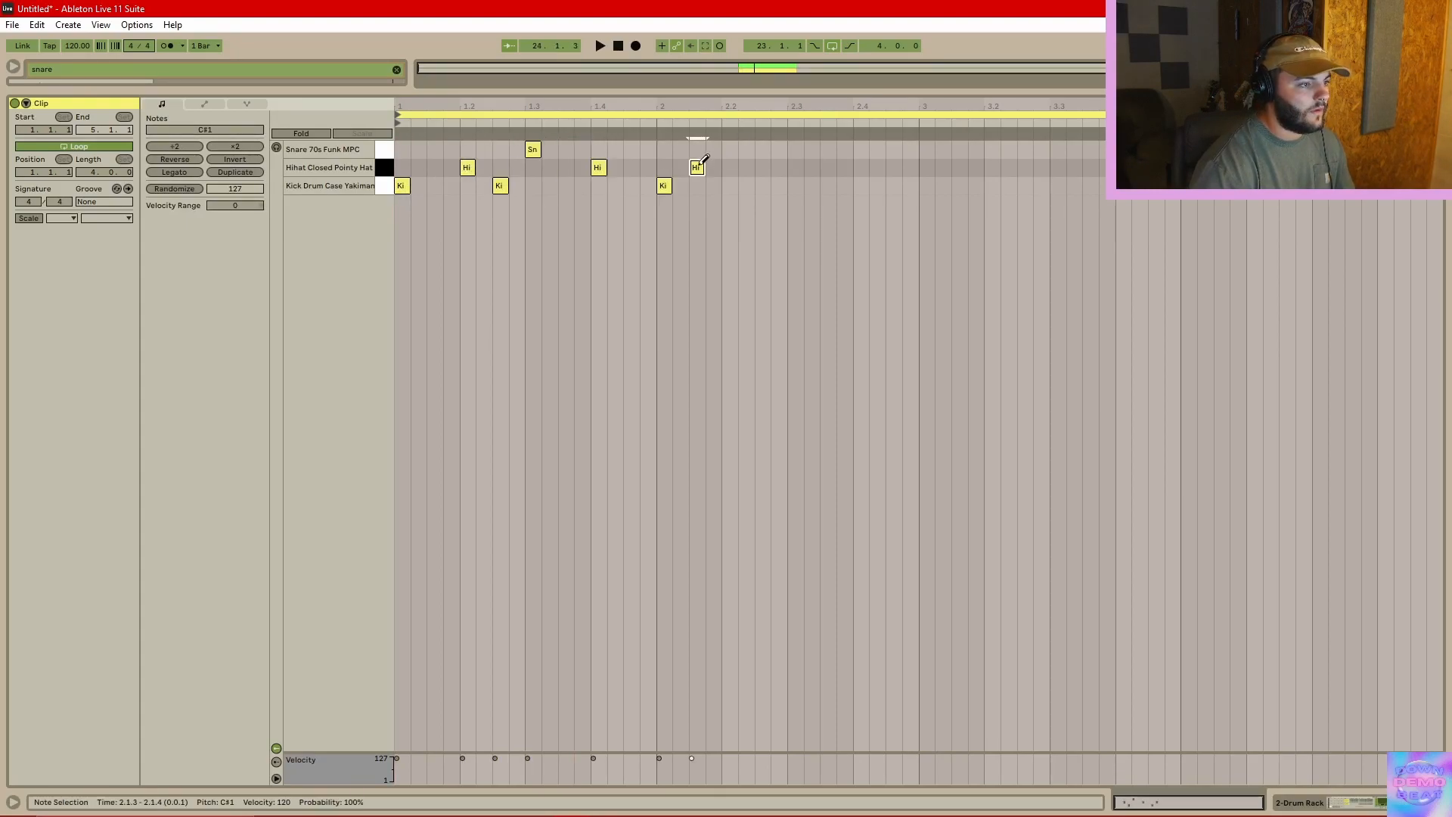
pyautogui.moveTo(722, 159); pyautogui.dragTo(730, 166)
pyautogui.click(795, 149)
pyautogui.click(865, 186)
pyautogui.click(828, 167)
pyautogui.click(894, 167)
# - Duplicate the two-bar drum pattern into bars 3 and 4 and play it with the piano loop
pyautogui.hotkey('ctrl', 'a')
pyautogui.hotkey('ctrl', 'd')
pyautogui.moveTo(716, 91); pyautogui.dragTo(714, 341)
pyautogui.press('space')
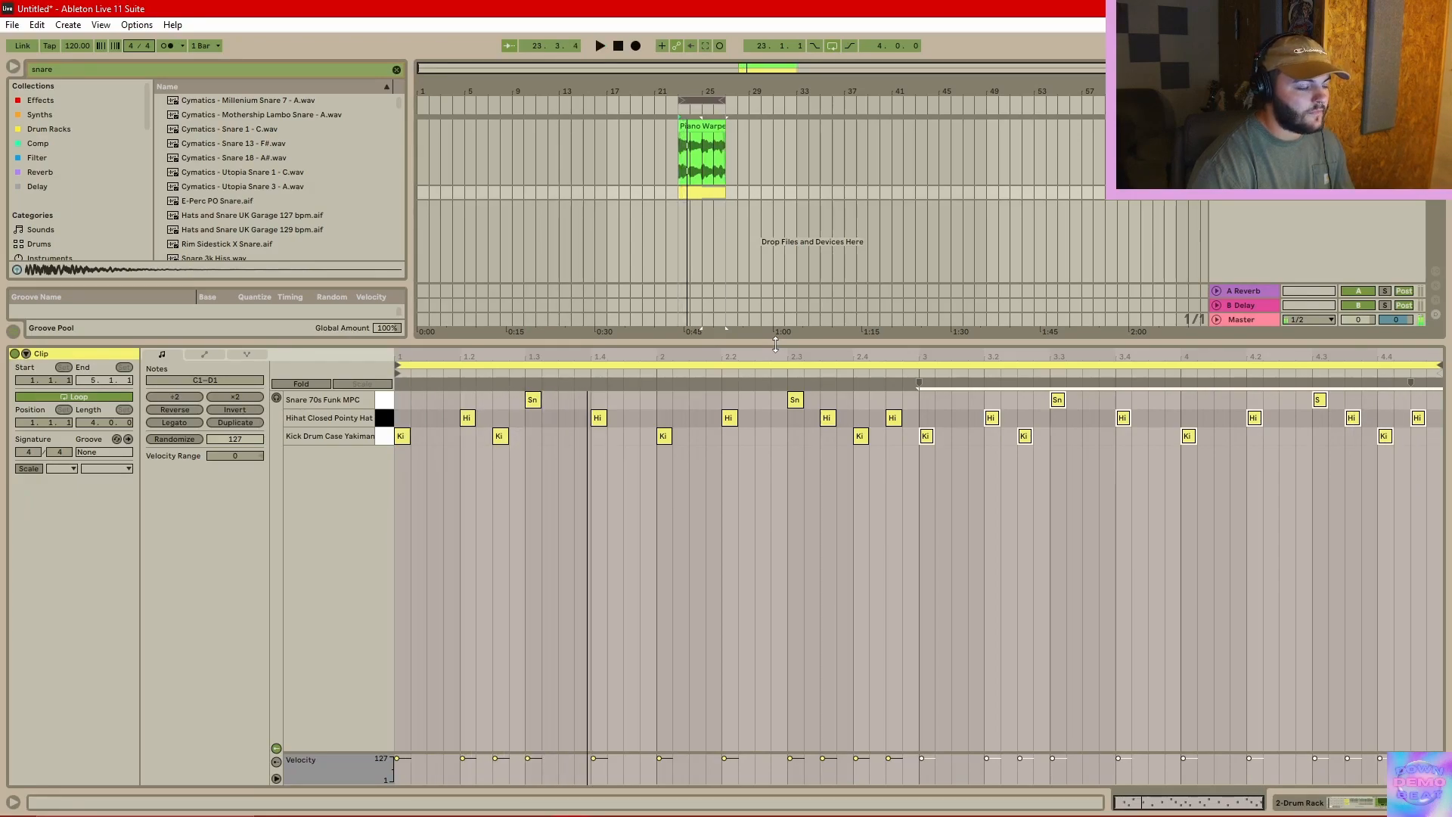
# - Open the piano clip in a smaller Clip View to examine its waveform and warp settings
pyautogui.moveTo(775, 344); pyautogui.dragTo(775, 448)
pyautogui.click(772, 167)
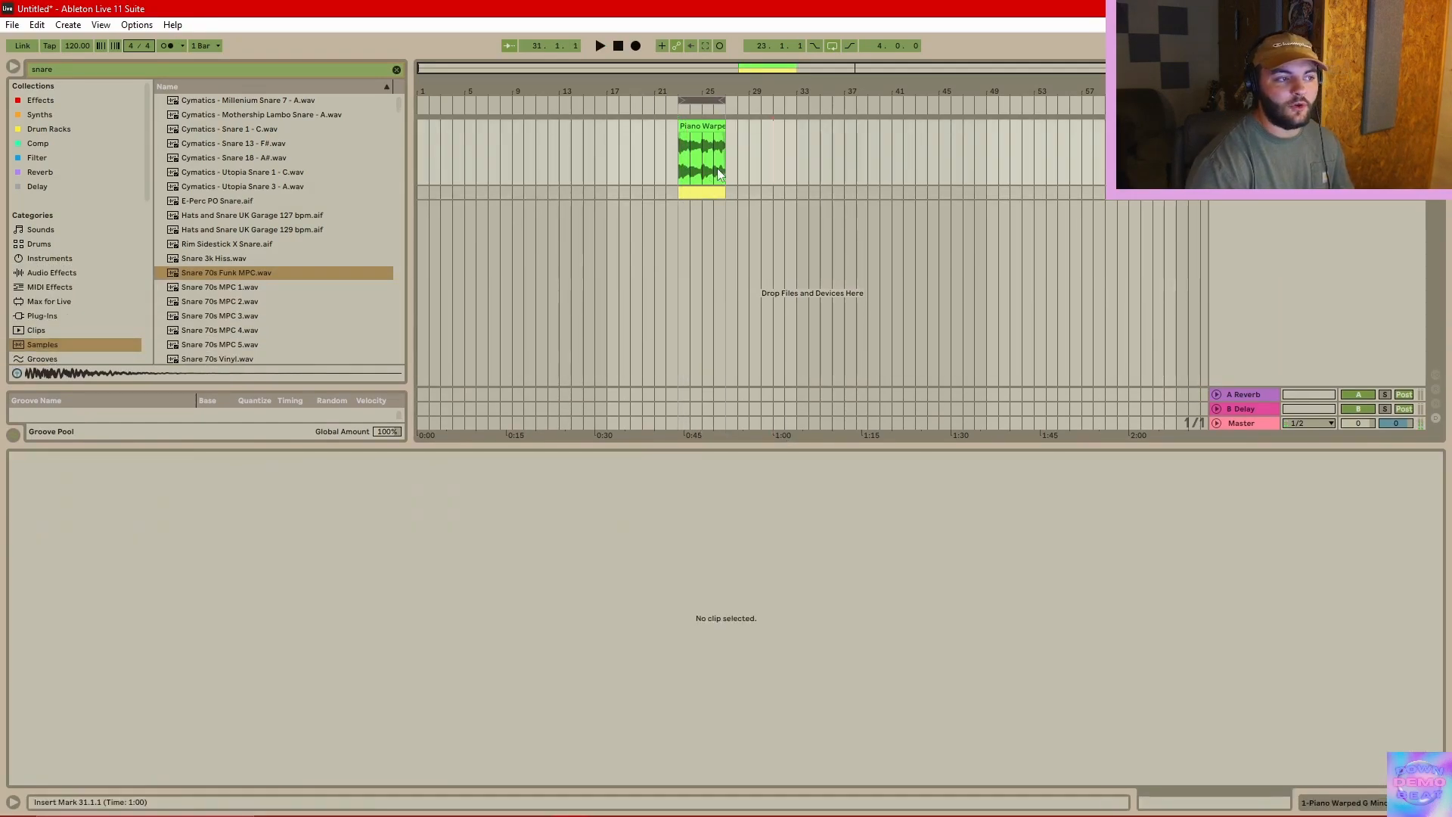
pyautogui.click(682, 167)
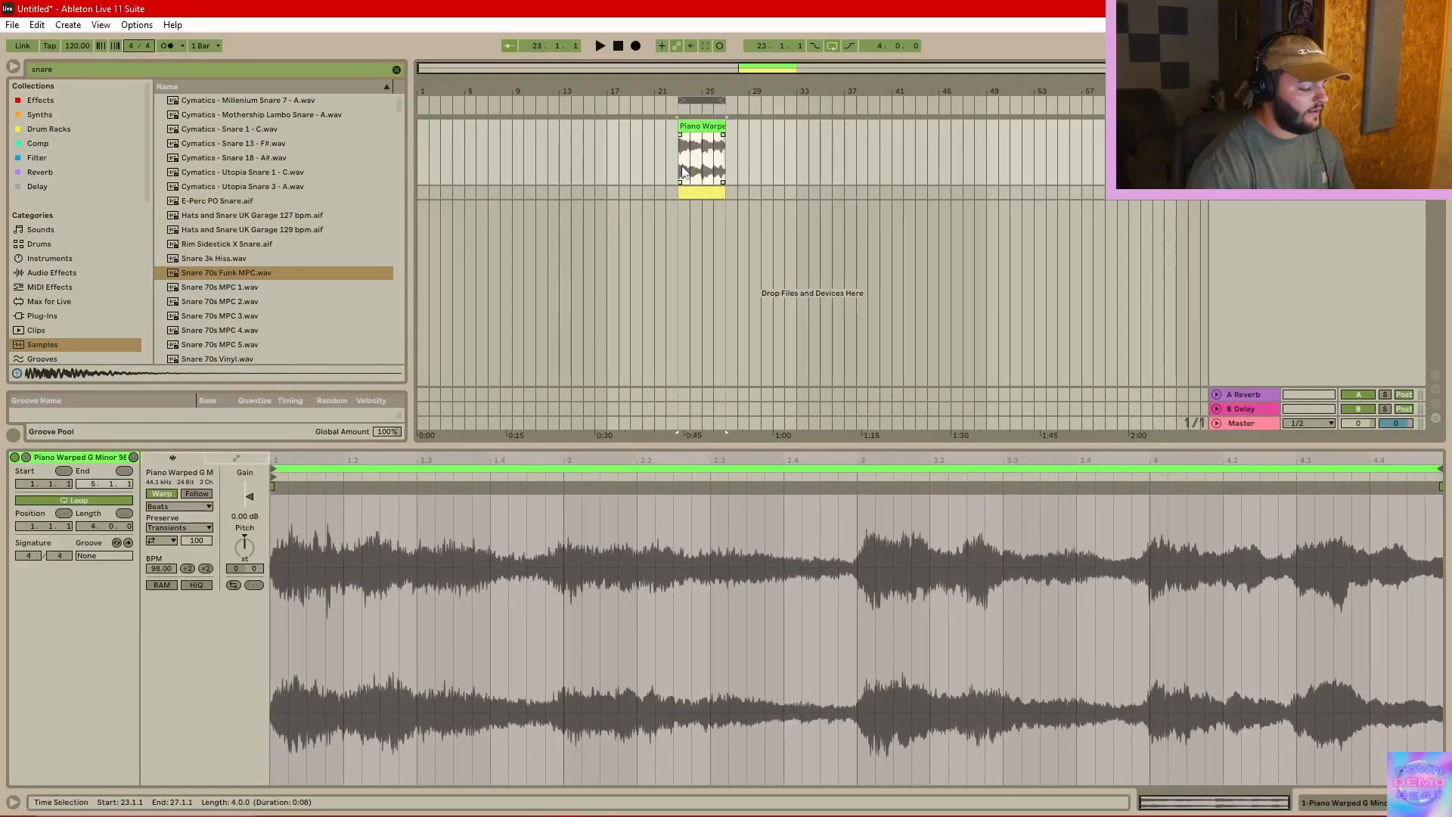
pyautogui.click(705, 126)
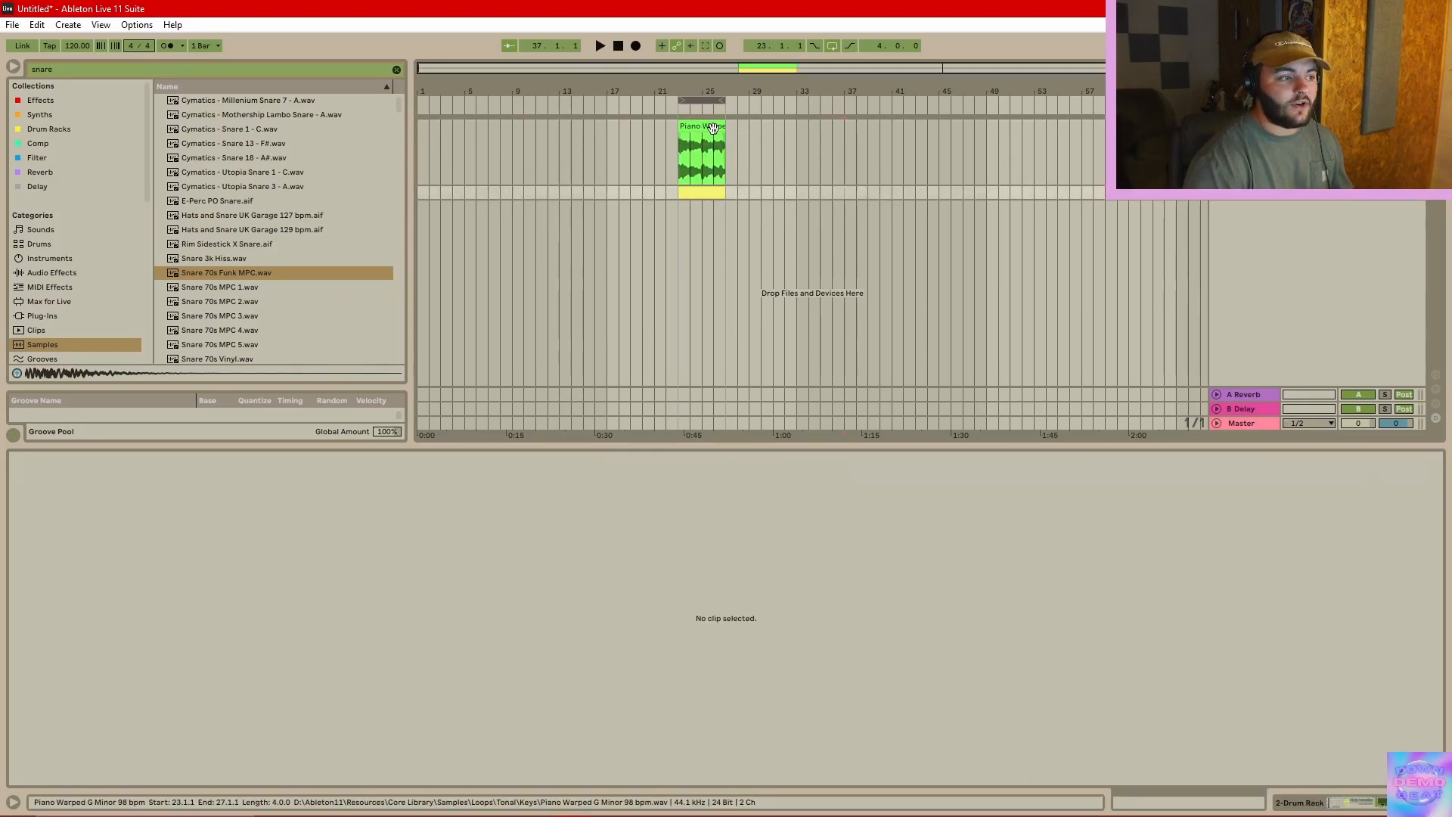
pyautogui.click(713, 127)
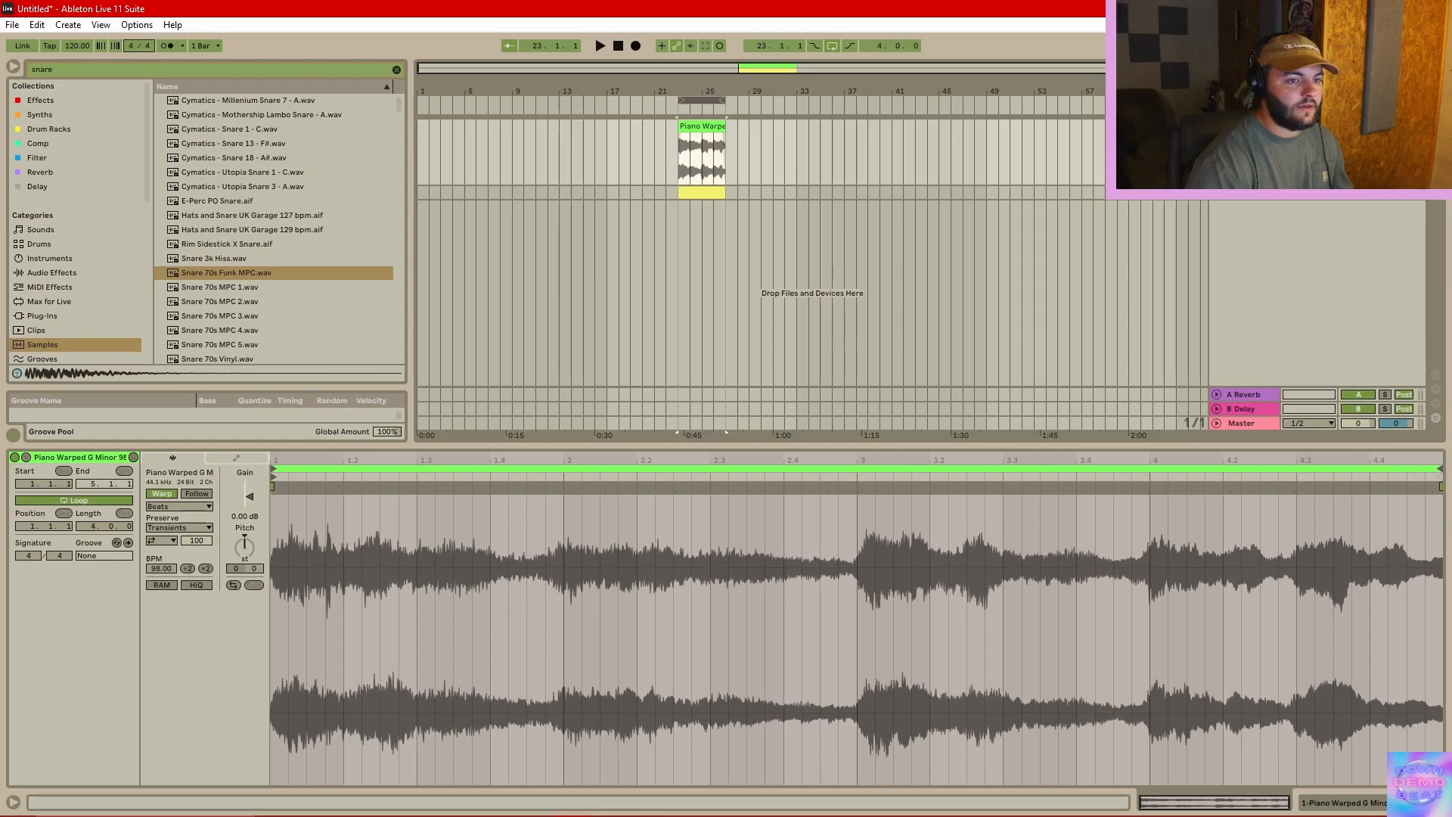
# - Play the warped piano clip while transposing its pitch up and down, finishing at -3 semitones
pyautogui.click(702, 127)
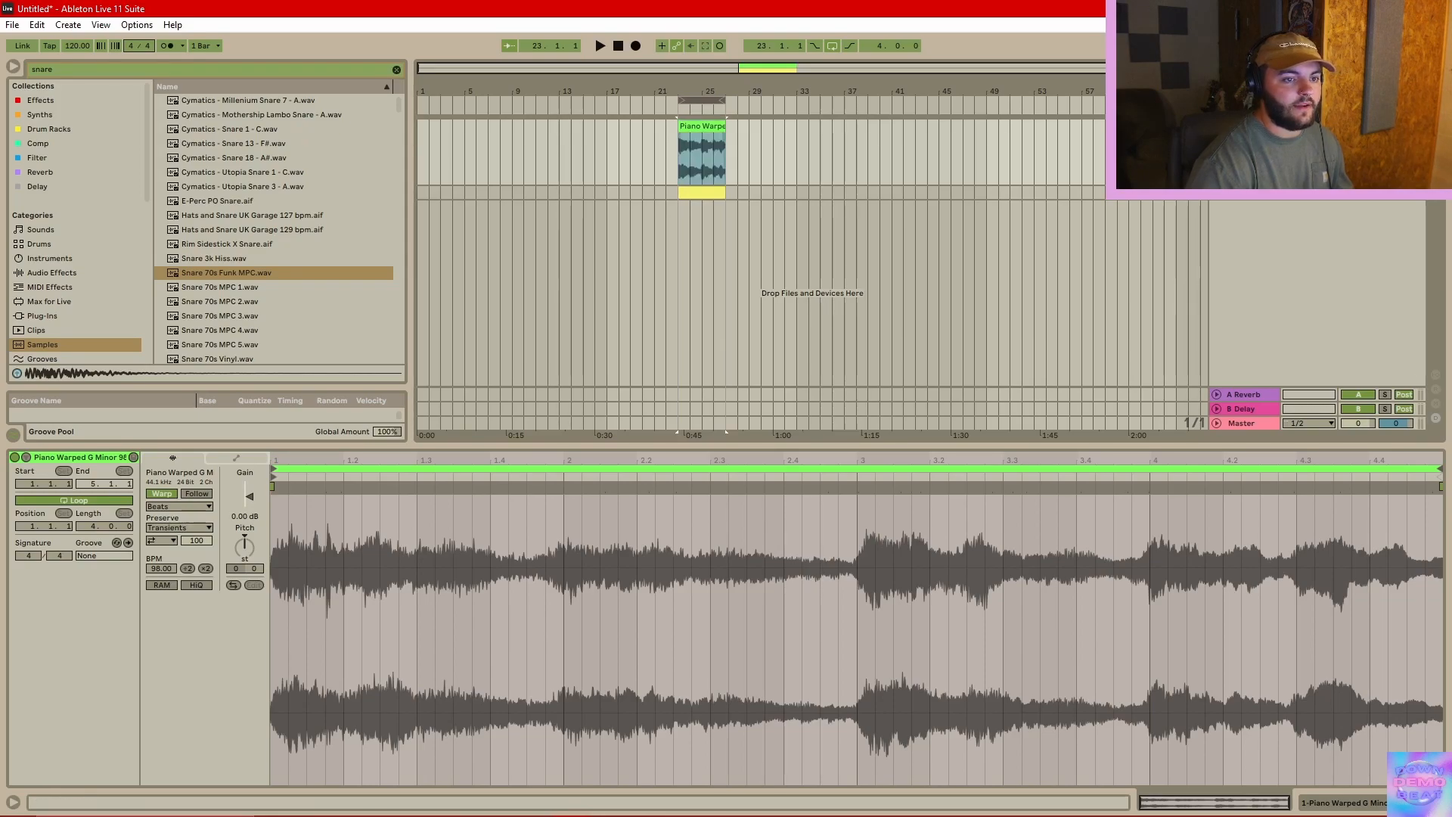
pyautogui.click(682, 155)
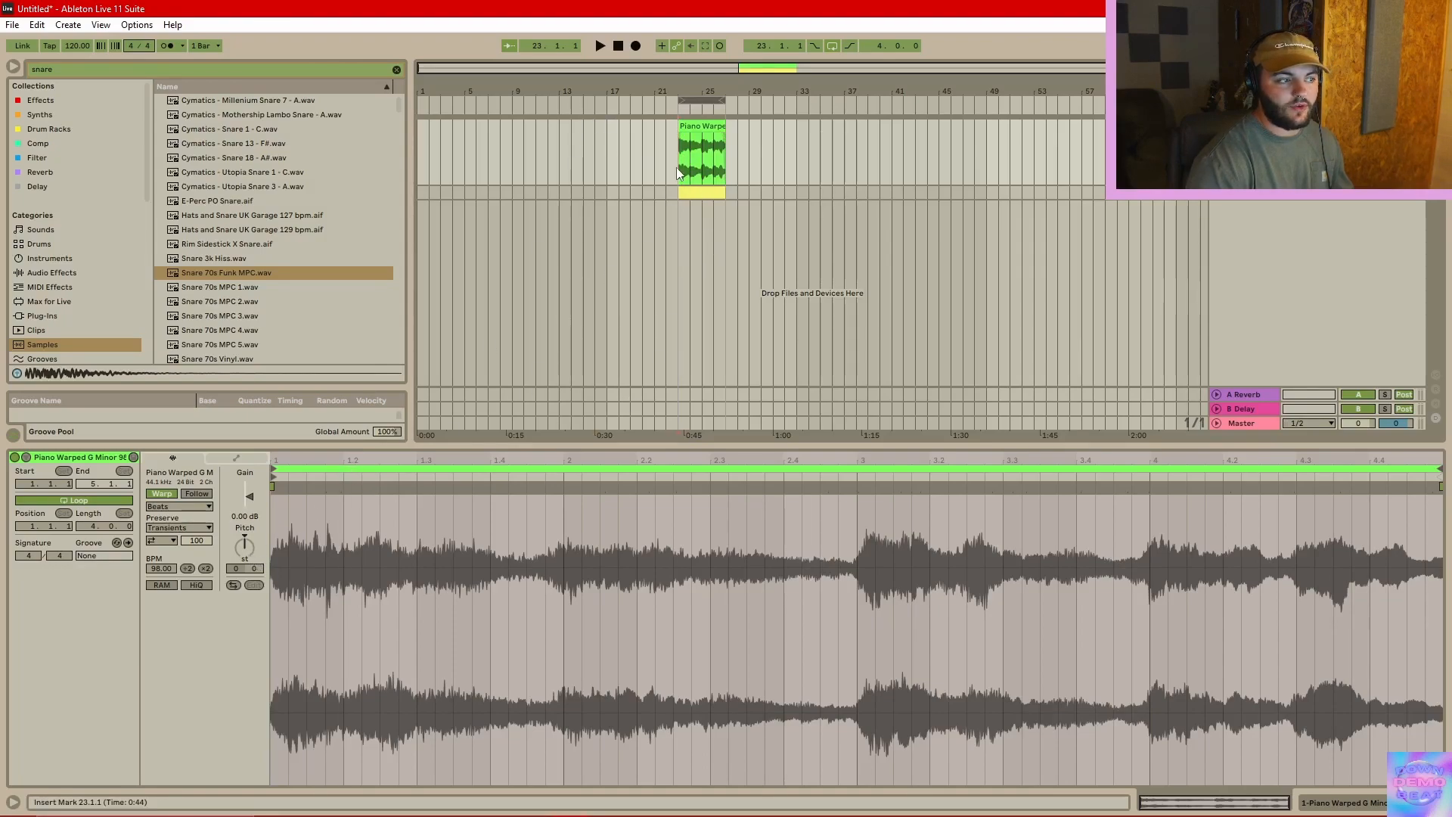
pyautogui.press('space')
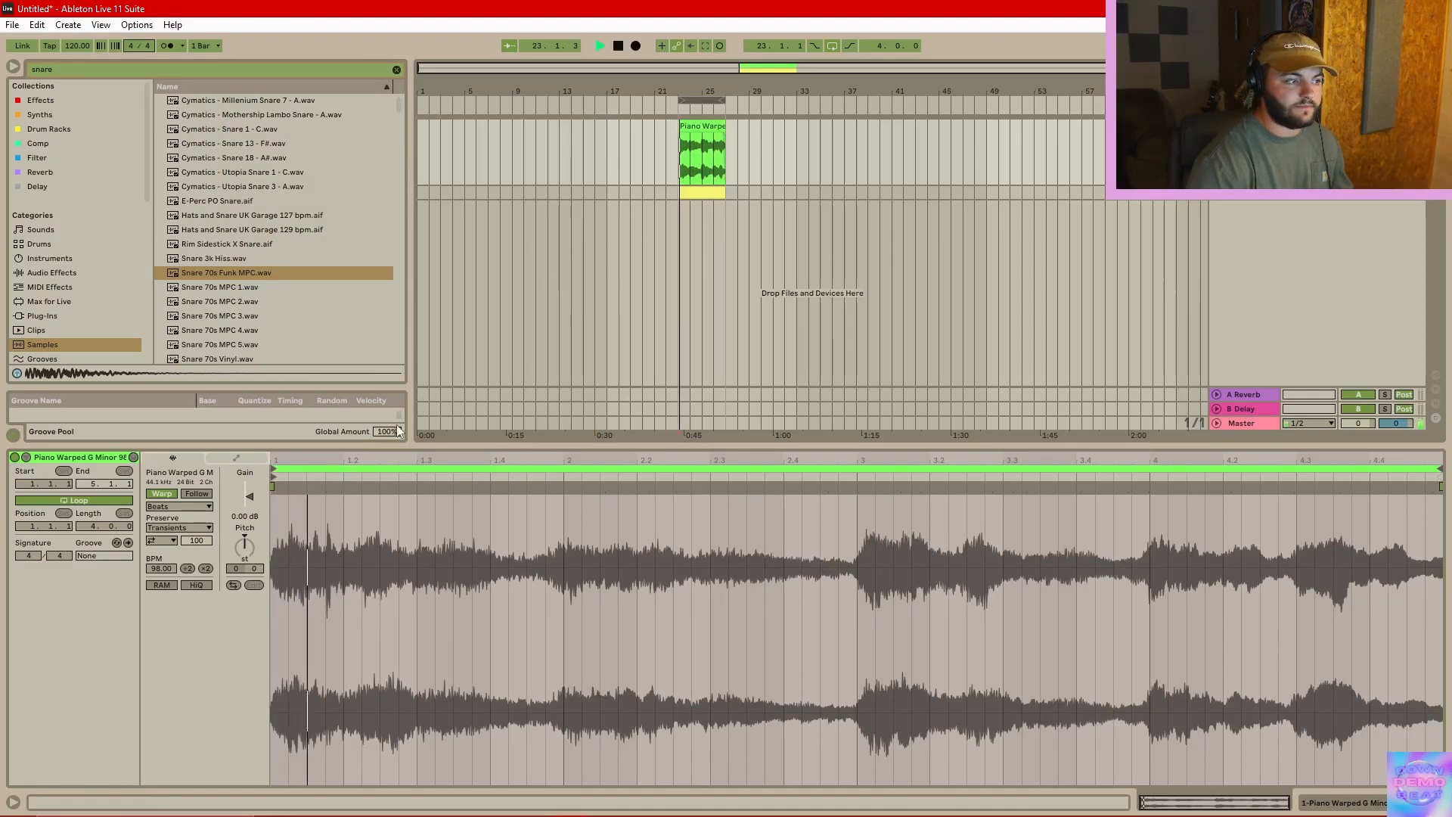
pyautogui.moveTo(251, 557)
pyautogui.mouseDown()
pyautogui.moveTo(249, 537)
pyautogui.moveTo(248, 555)
pyautogui.mouseUp()
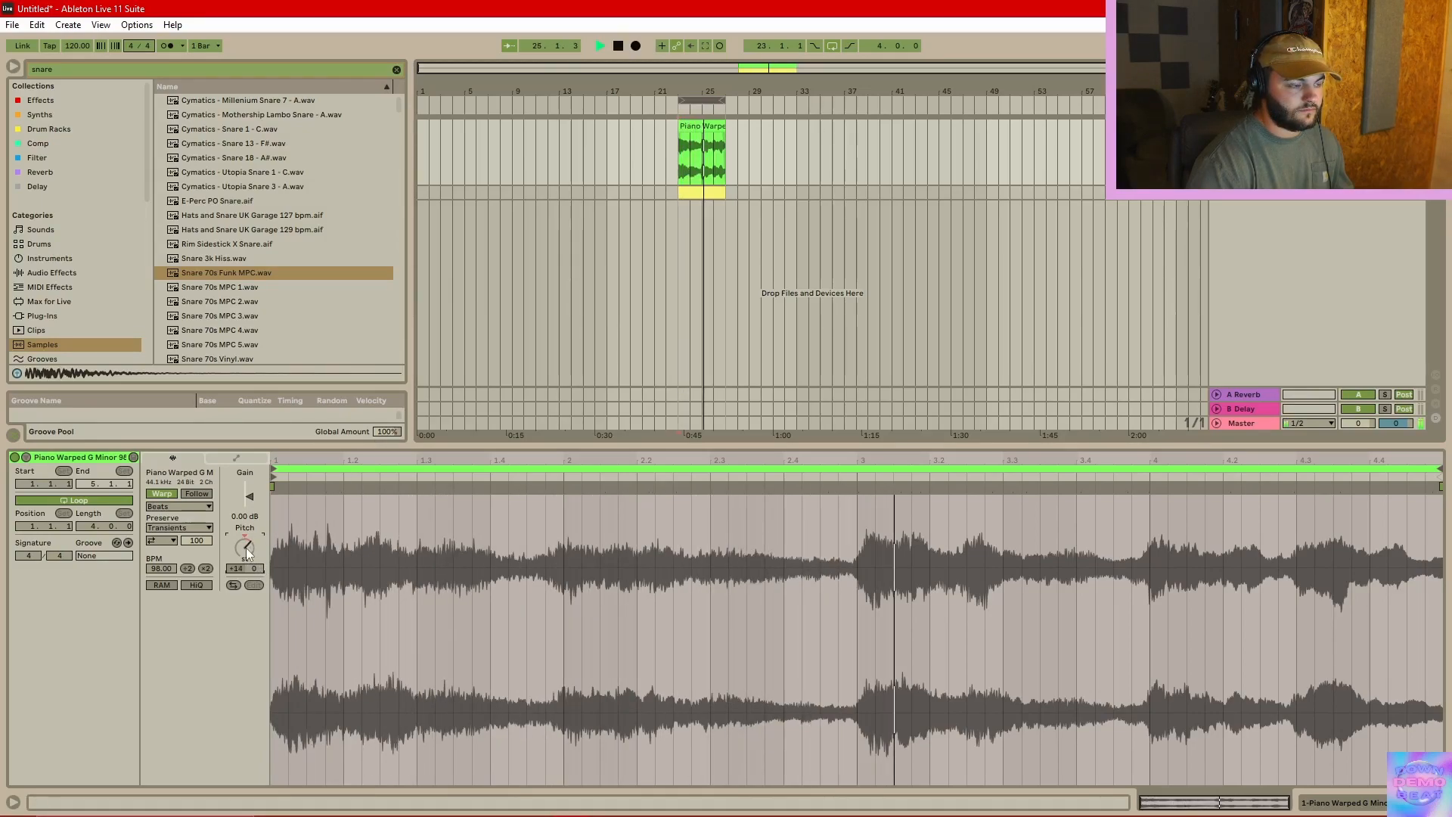
pyautogui.moveTo(246, 548); pyautogui.dragTo(246, 575)
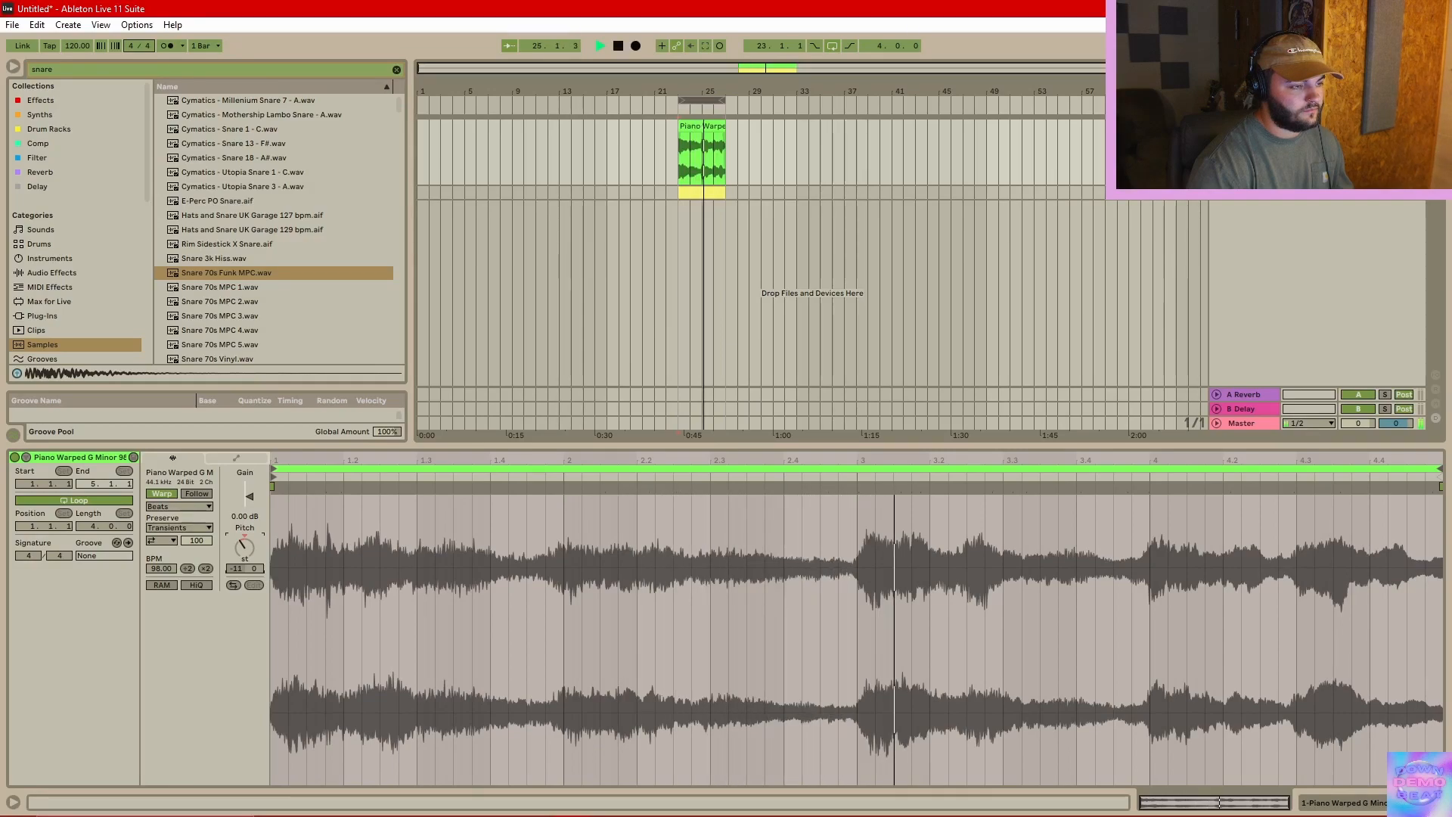
pyautogui.moveTo(247, 551); pyautogui.dragTo(247, 548)
pyautogui.press('space')
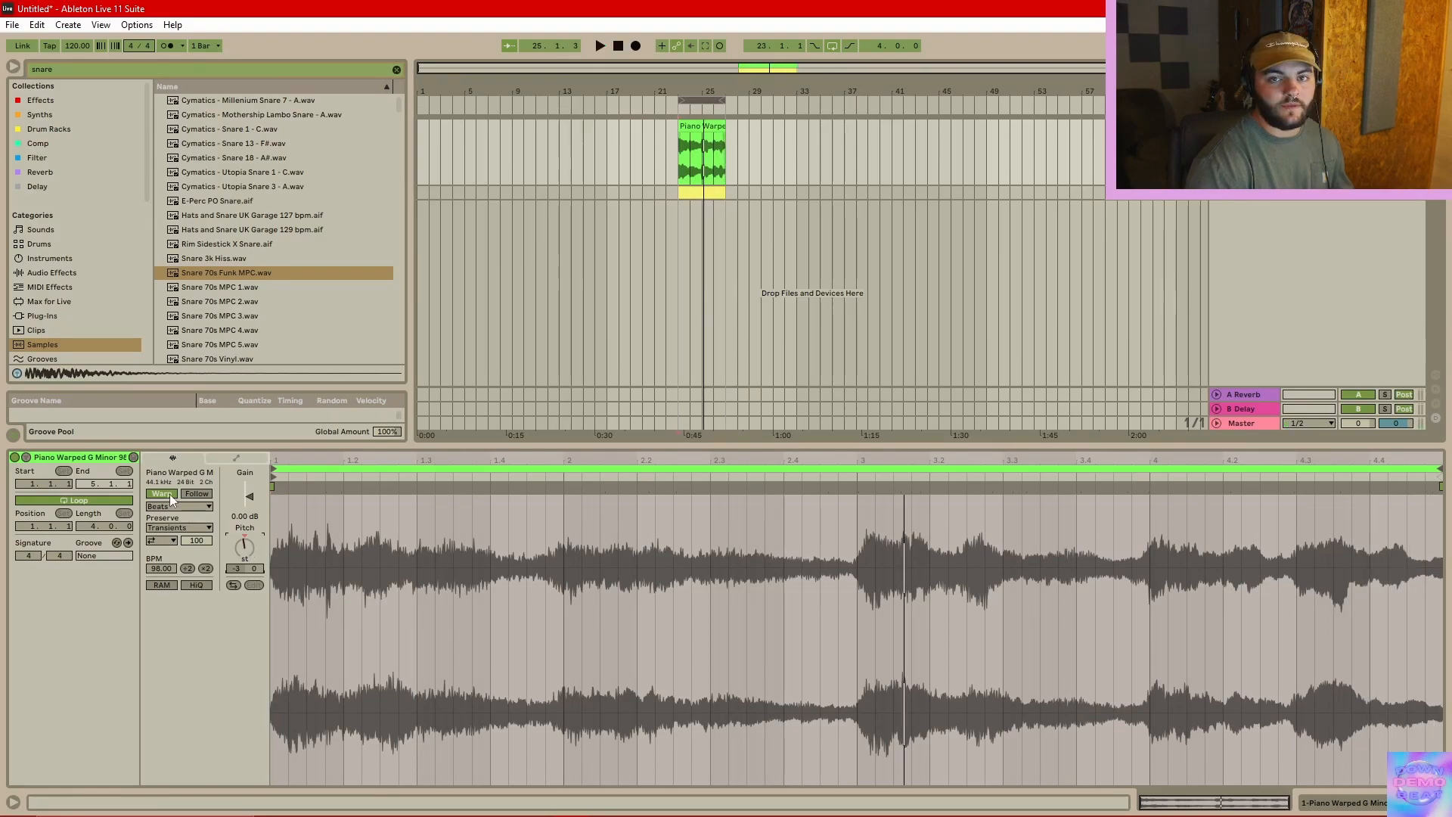
# - Turn off warping for the piano clip and set its pitch to +15 semitones
pyautogui.click(162, 493)
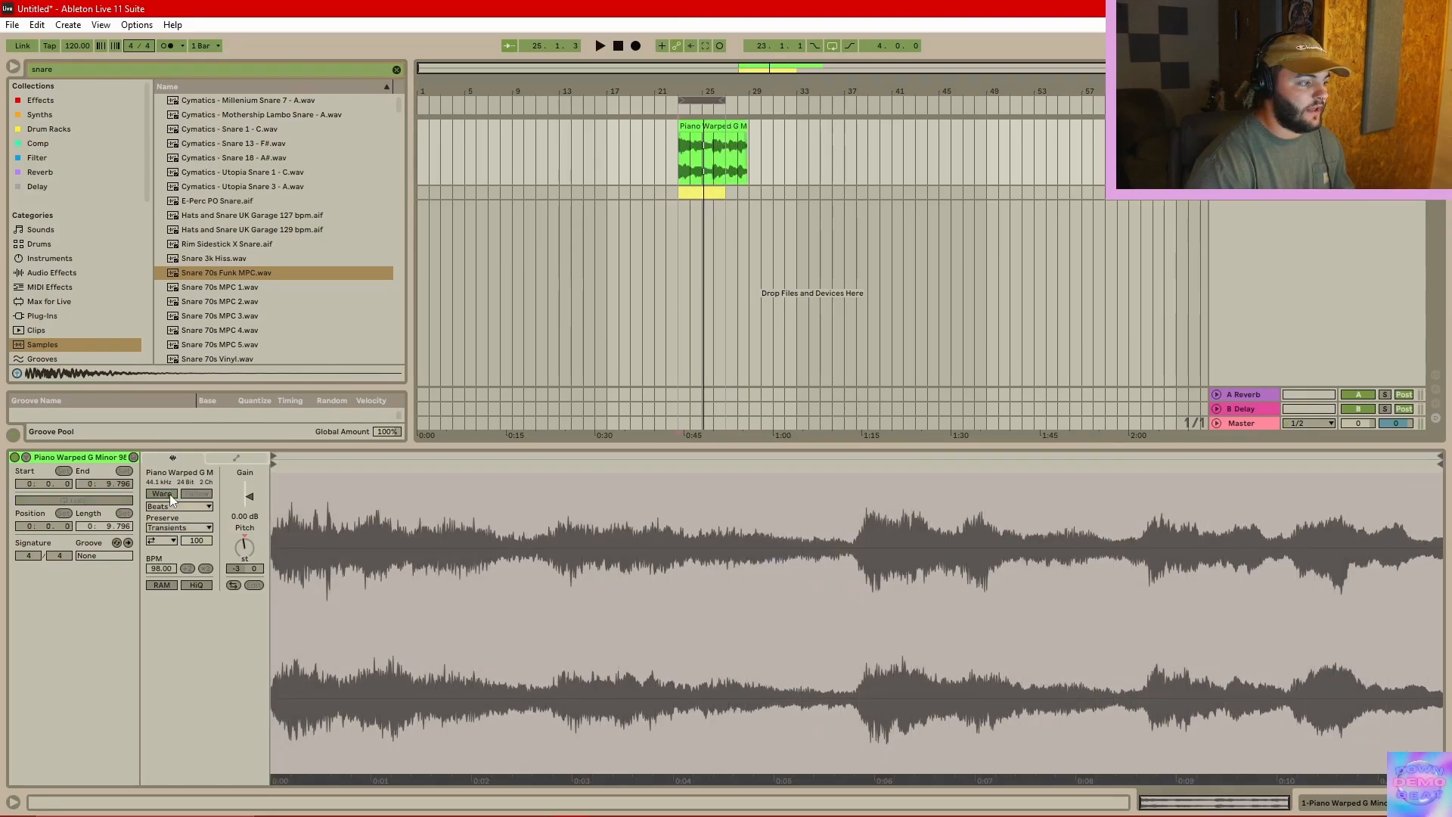
pyautogui.click(715, 168)
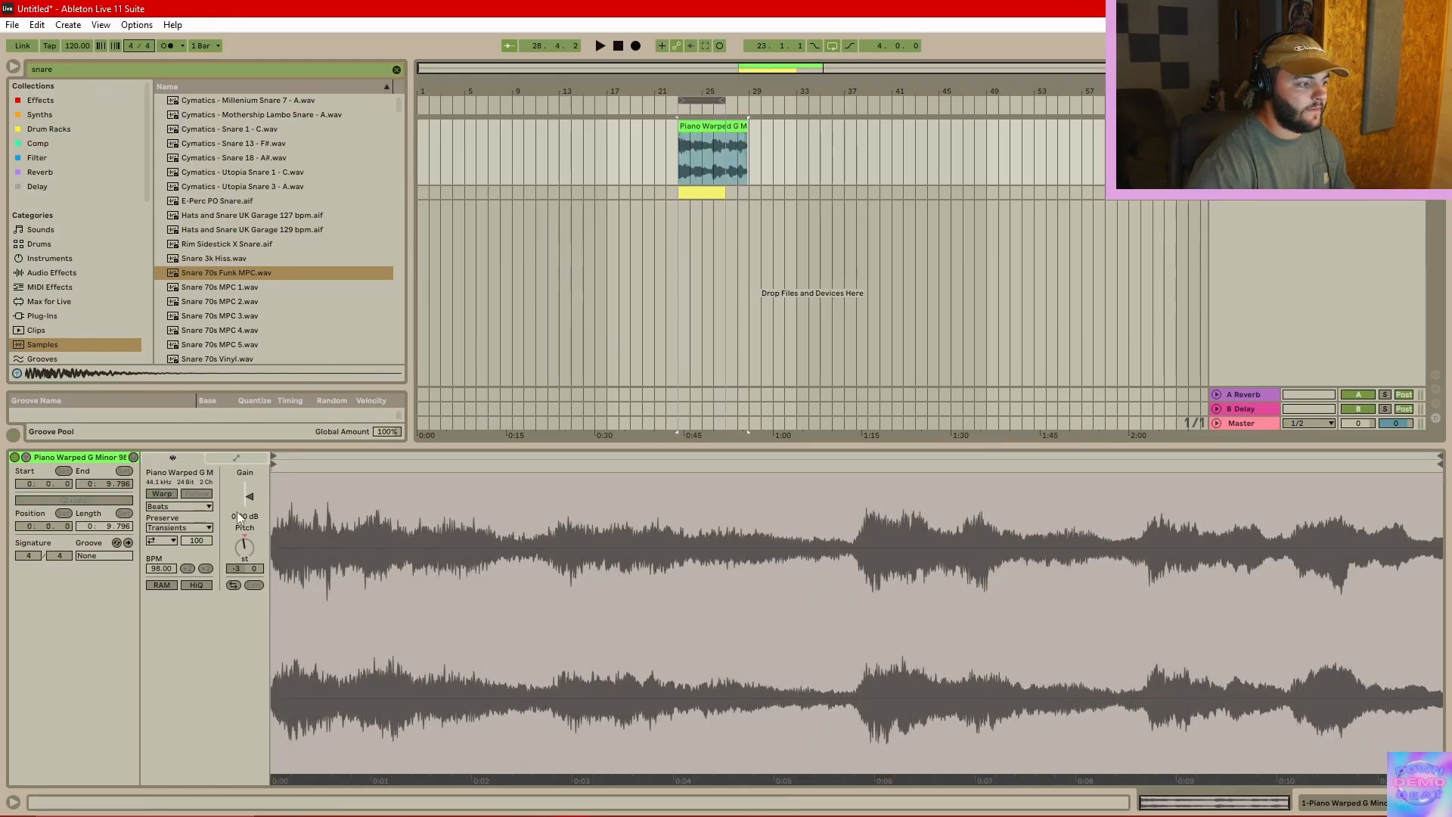
pyautogui.moveTo(244, 546); pyautogui.dragTo(245, 506)
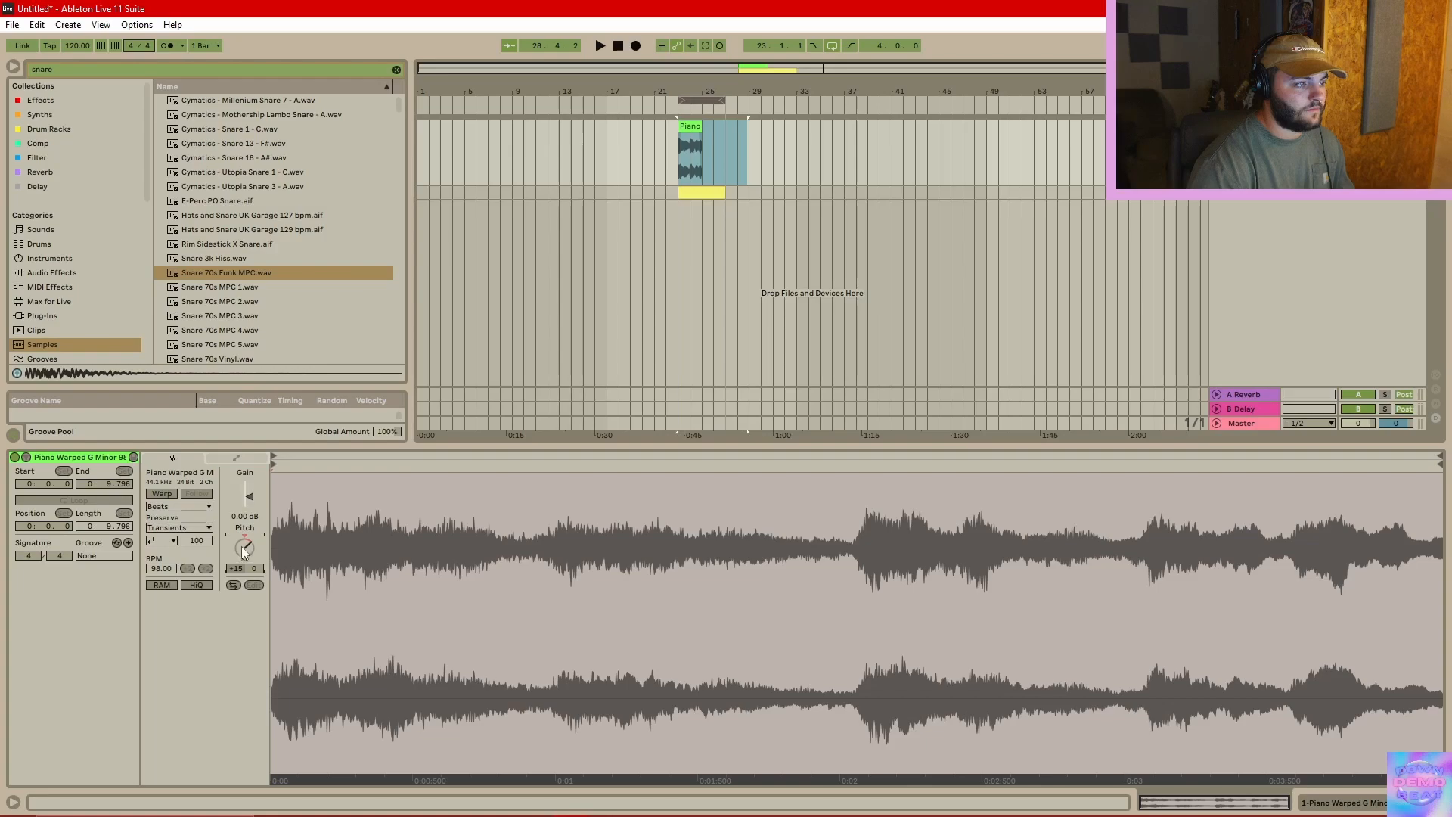
# - Duplicate the two bars of unwarped piano audio starting at bar 23 into bars 25 and 26, and play the loop
pyautogui.click(699, 150)
pyautogui.moveTo(703, 143); pyautogui.dragTo(675, 151)
pyautogui.hotkey('ctrl', 'd')
pyautogui.click(677, 157)
pyautogui.press('space')
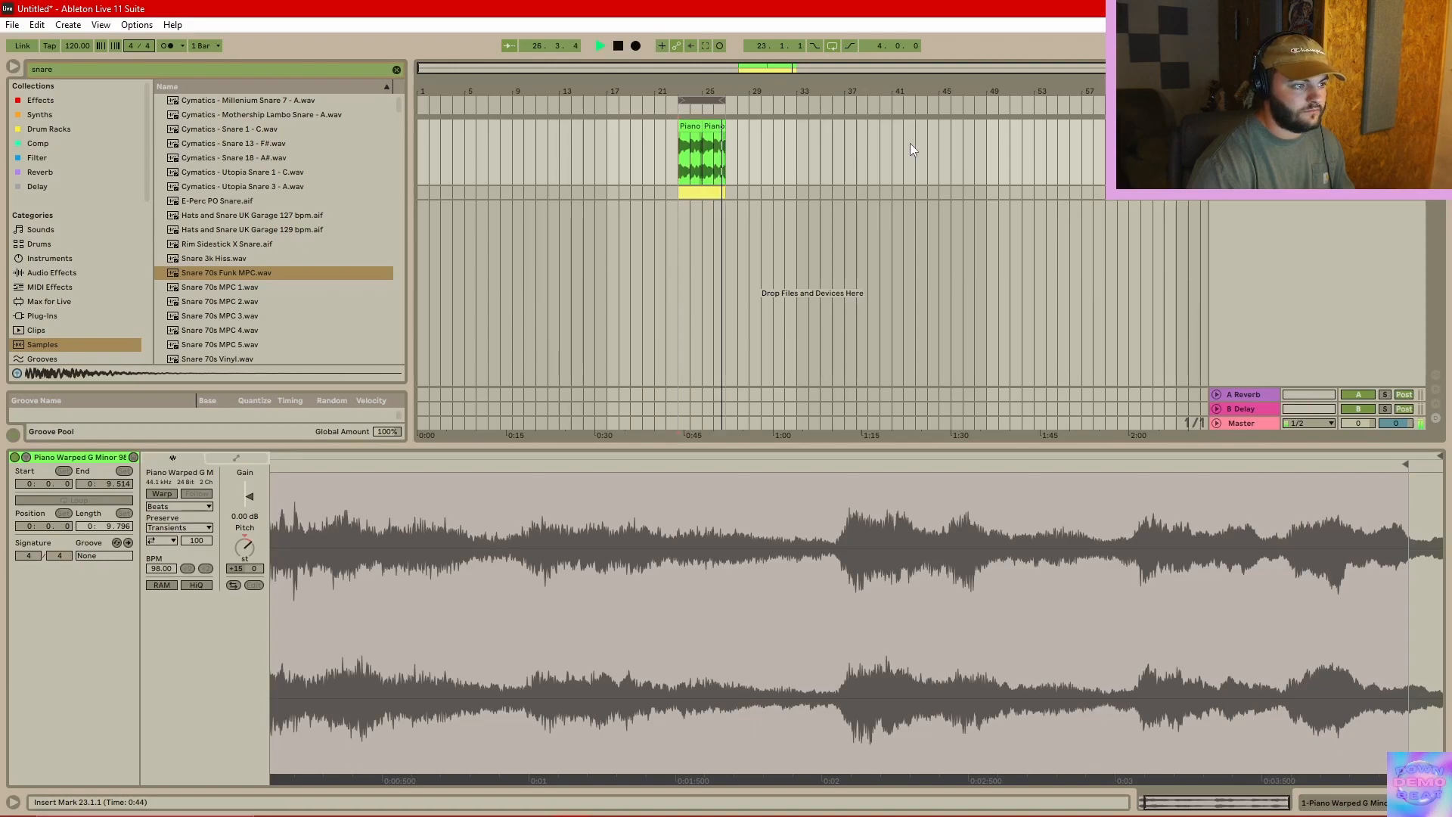
pyautogui.press('space')
pyautogui.press('space')
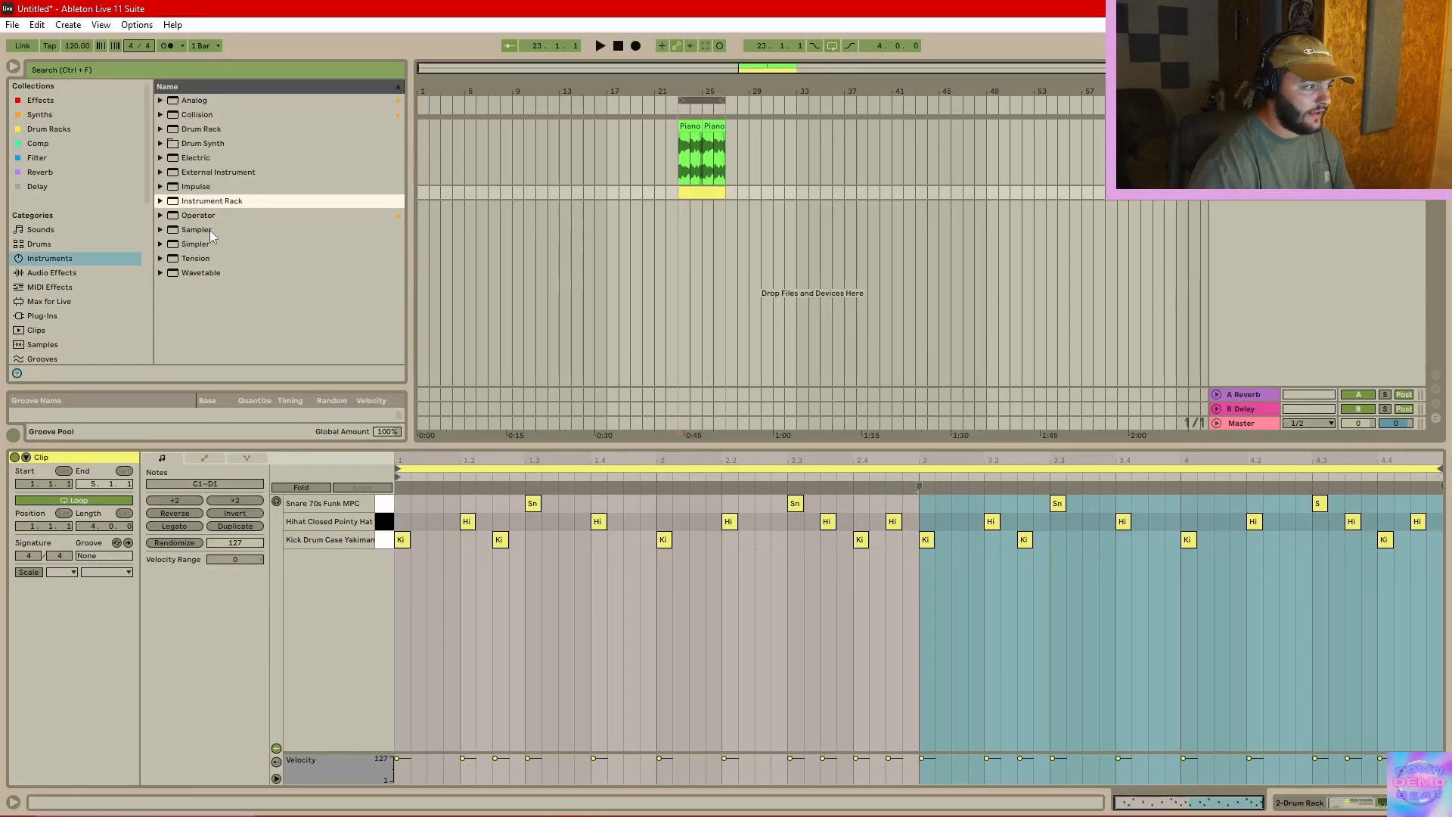
# - Create a new Simpler track, audition the SATURN Drum Kit 808 samples, and load 808 - UFO.wav into Simpler
pyautogui.moveTo(201, 248); pyautogui.dragTo(702, 242)
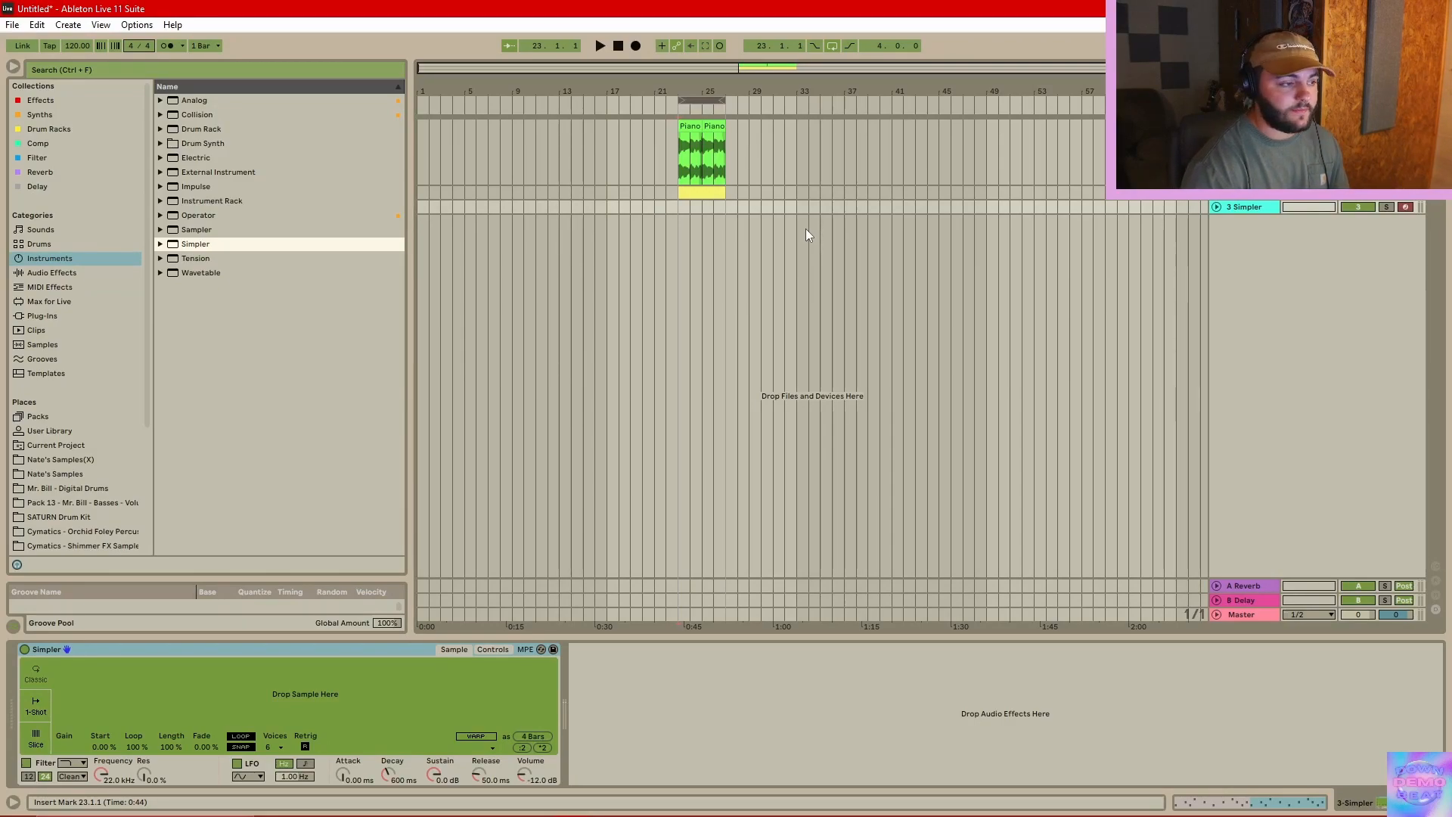
pyautogui.click(724, 212)
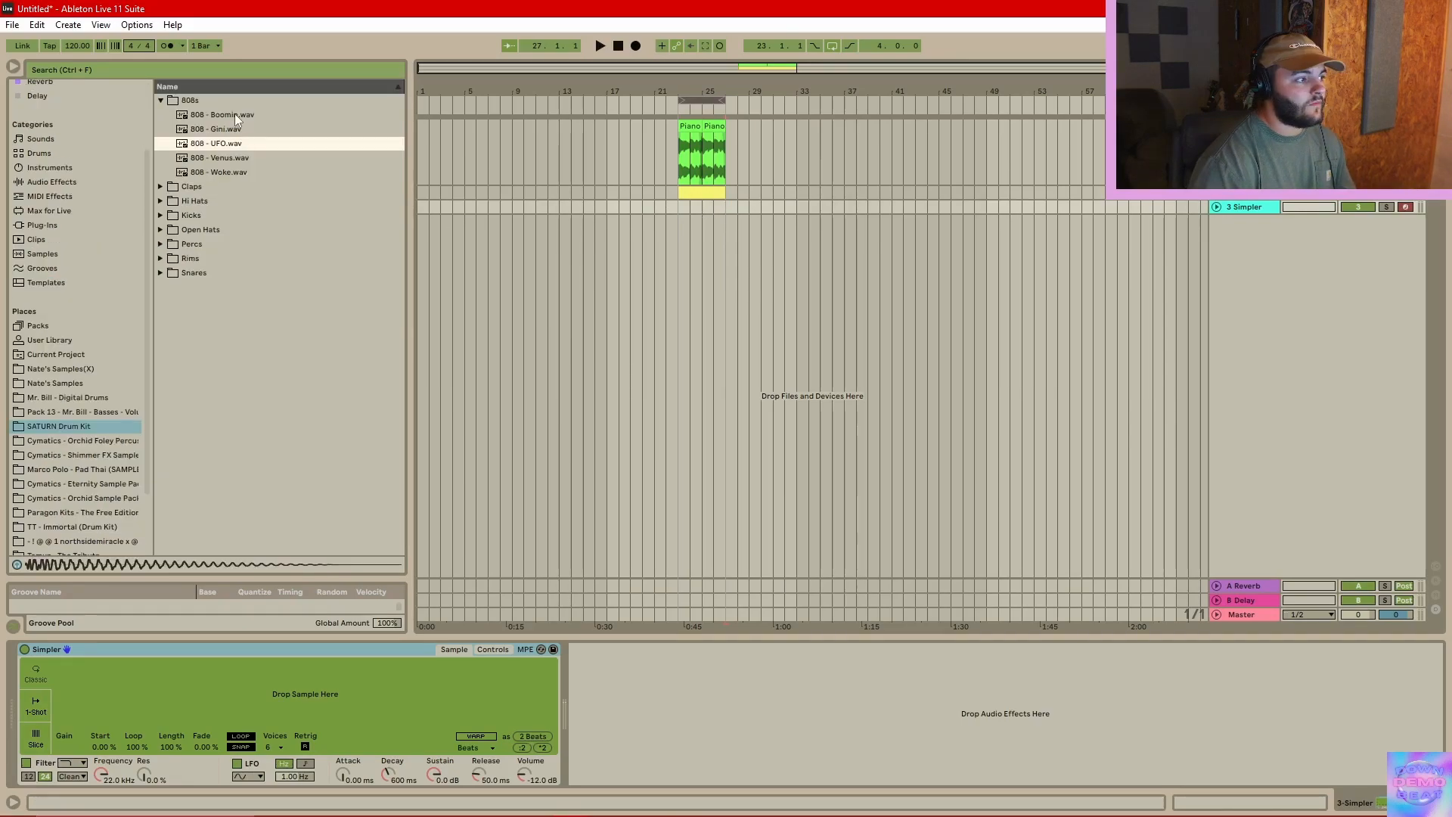
pyautogui.click(234, 114)
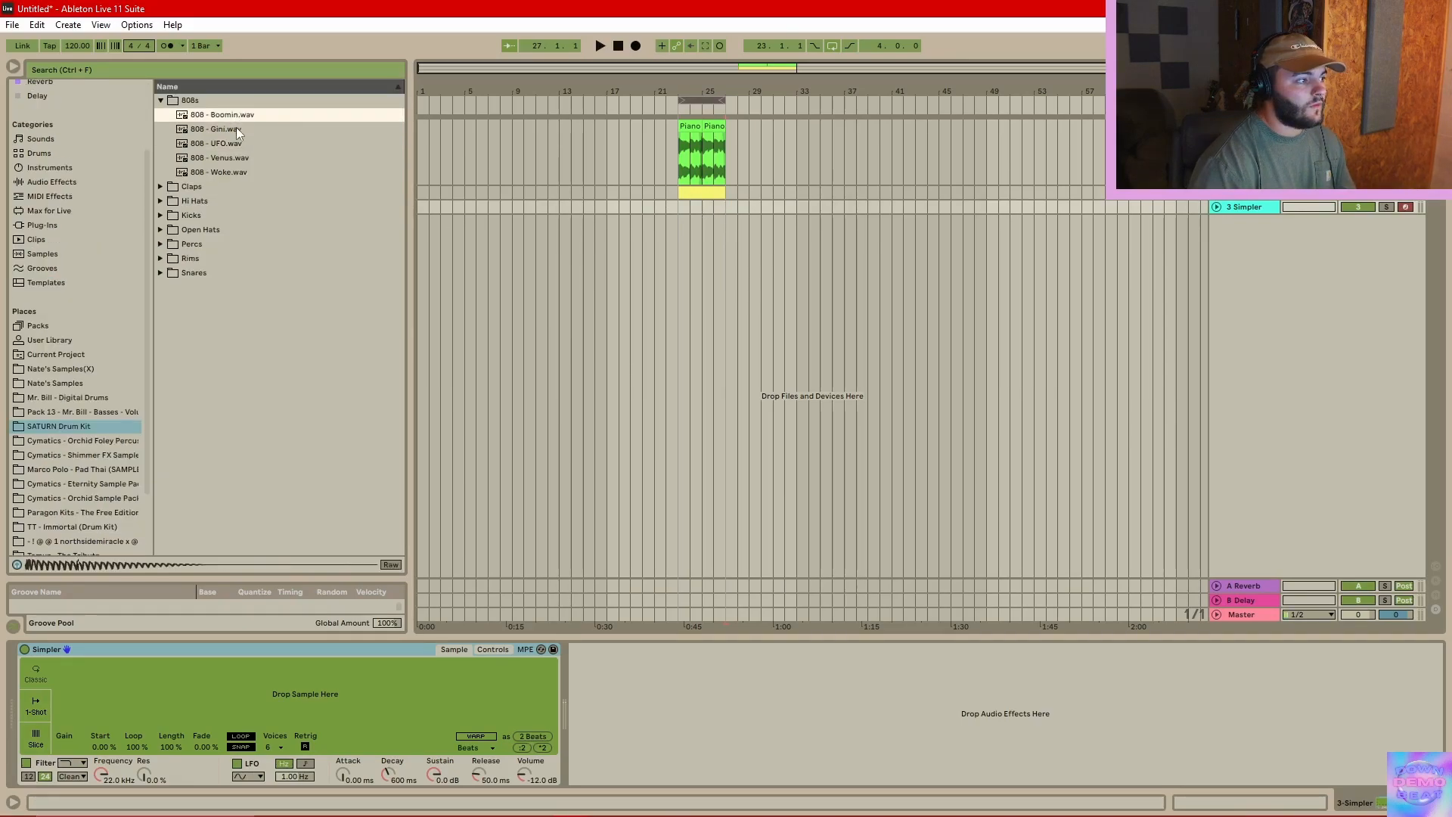
pyautogui.click(236, 128)
pyautogui.click(238, 146)
pyautogui.click(241, 158)
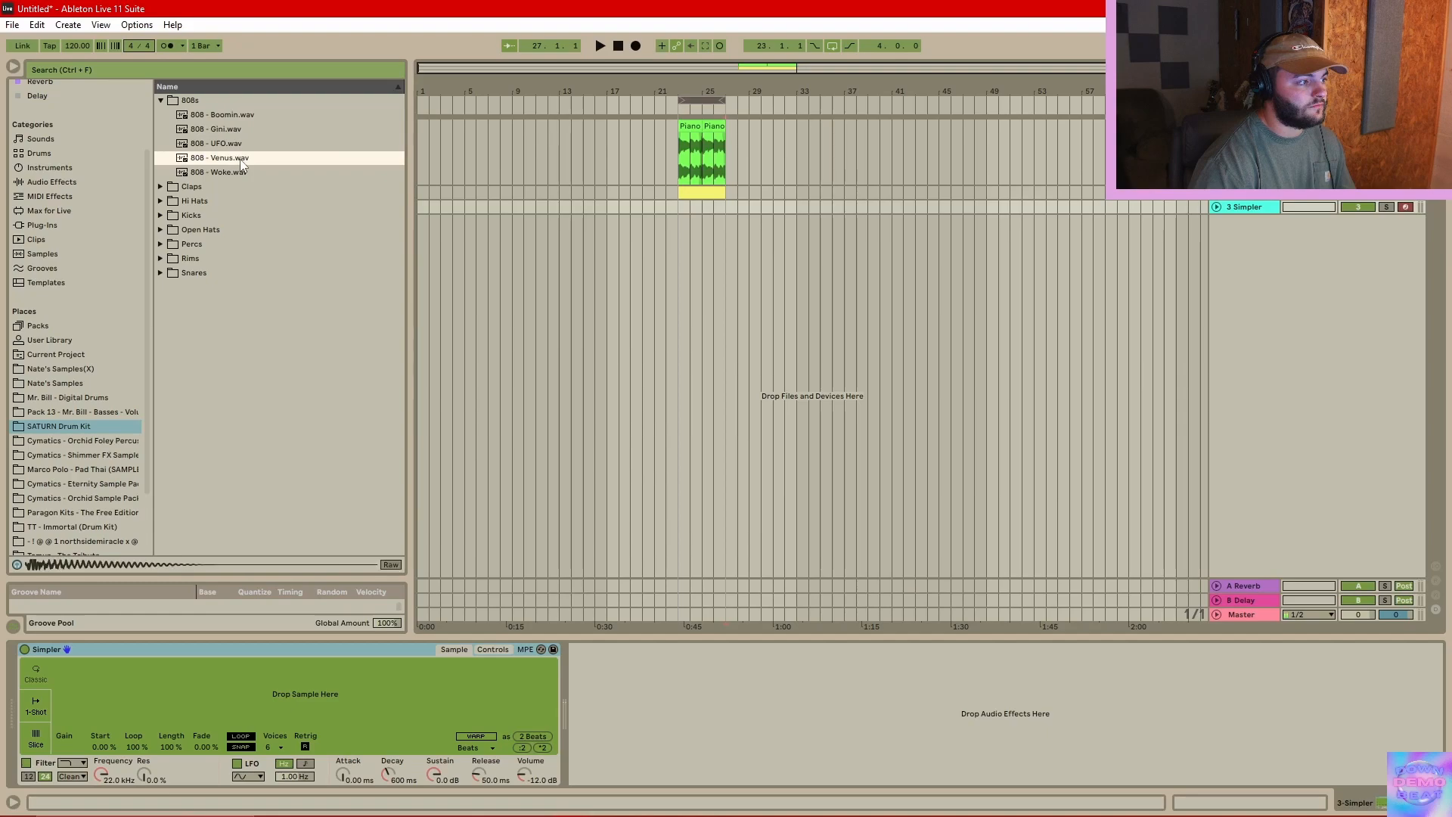
pyautogui.click(242, 171)
pyautogui.click(235, 145)
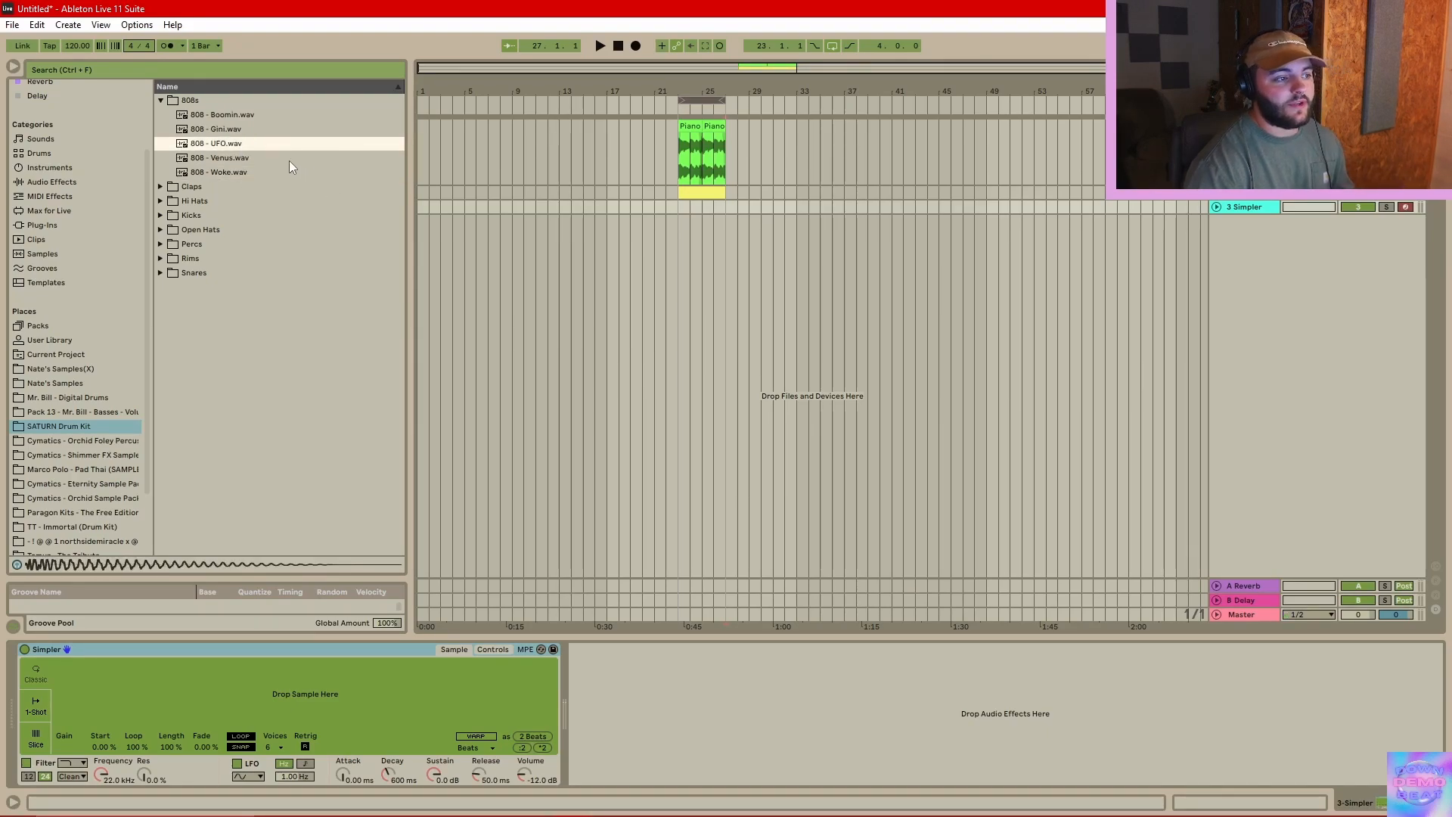
pyautogui.click(536, 168)
pyautogui.moveTo(534, 176); pyautogui.dragTo(330, 696)
# - Insert an empty four-bar MIDI clip at bar 23 on the 808 track and enlarge its note editor
pyautogui.rightClick(715, 210)
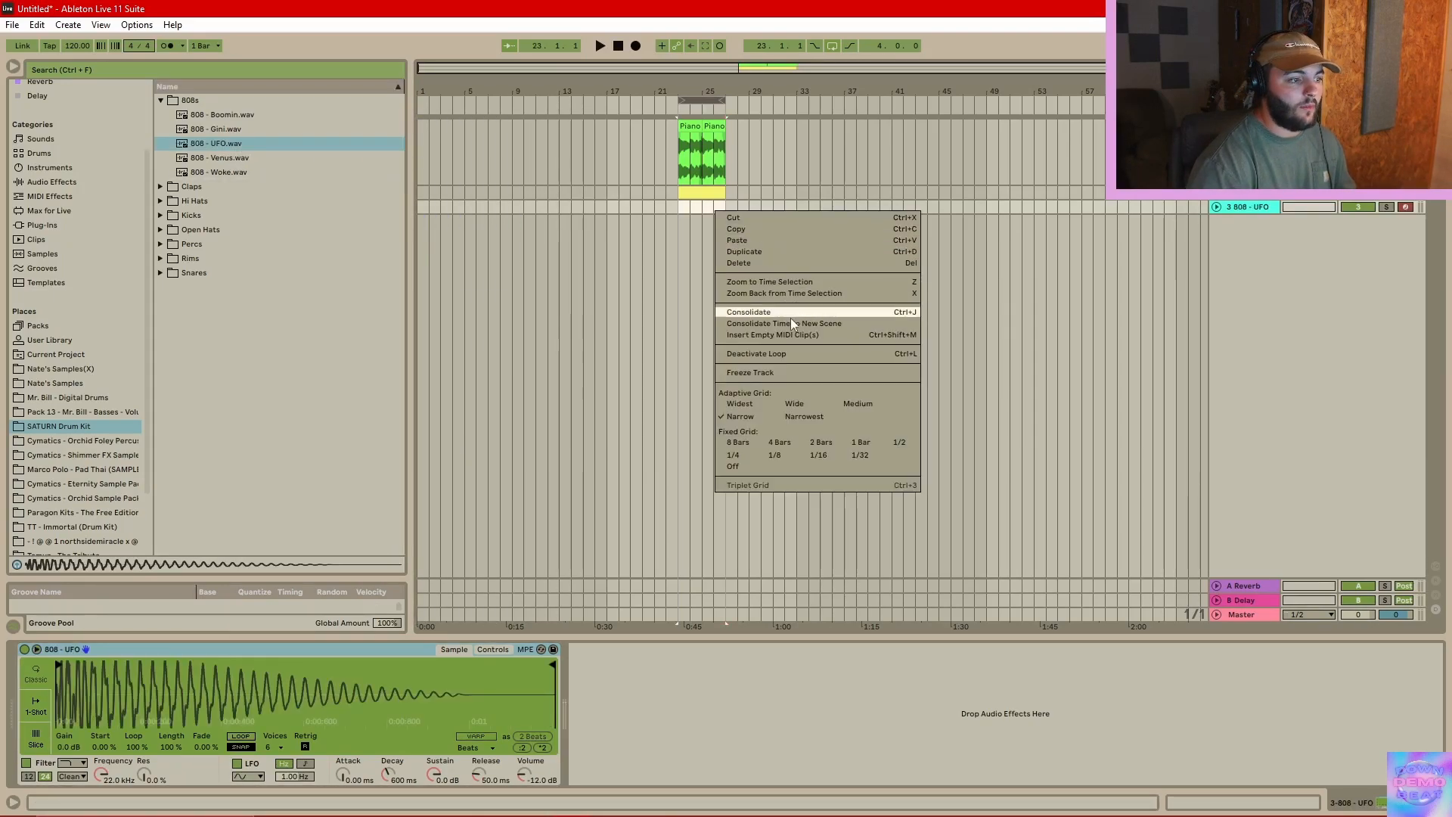
pyautogui.click(796, 337)
pyautogui.moveTo(776, 443); pyautogui.dragTo(790, 242)
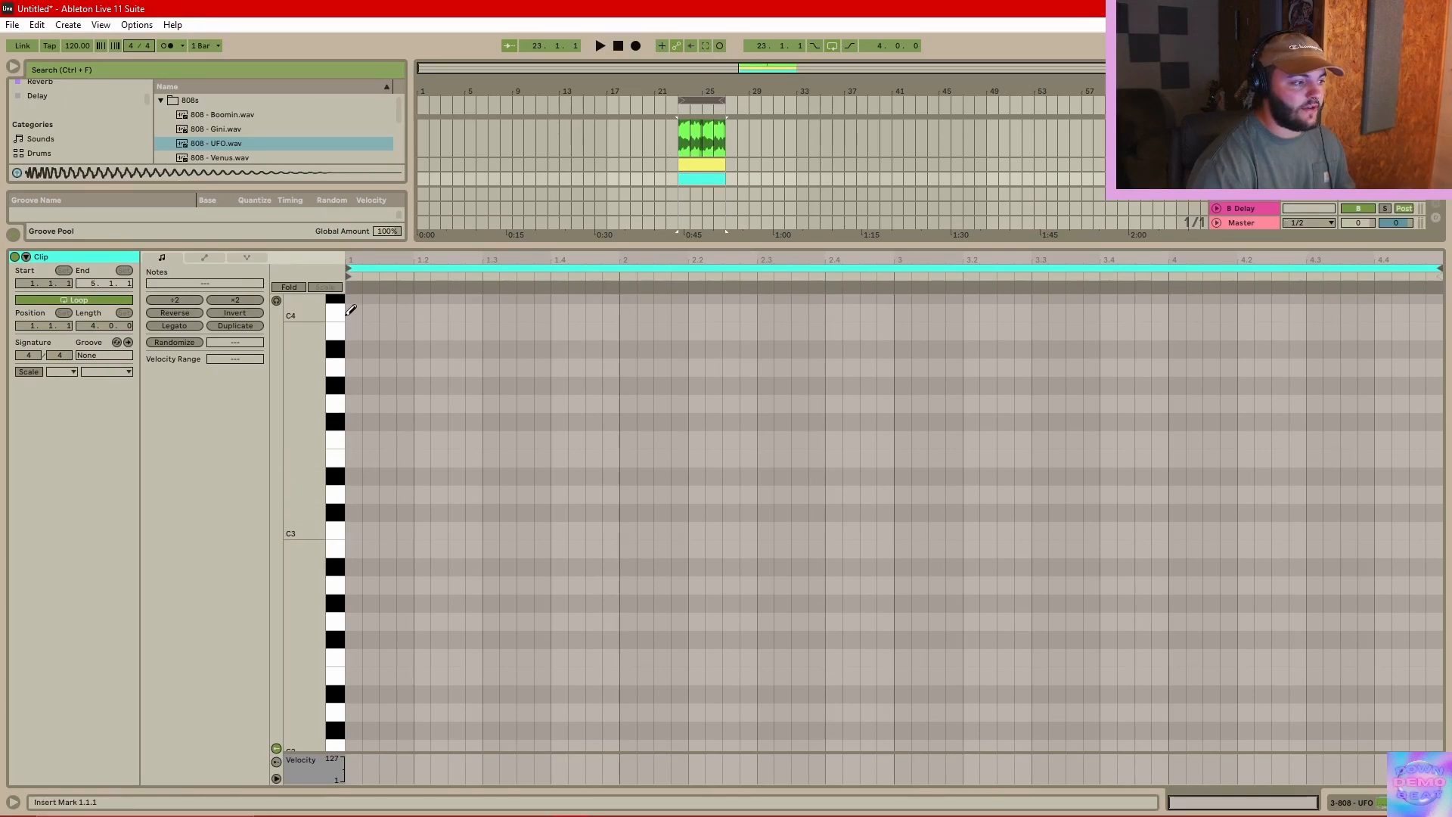
pyautogui.click(355, 493)
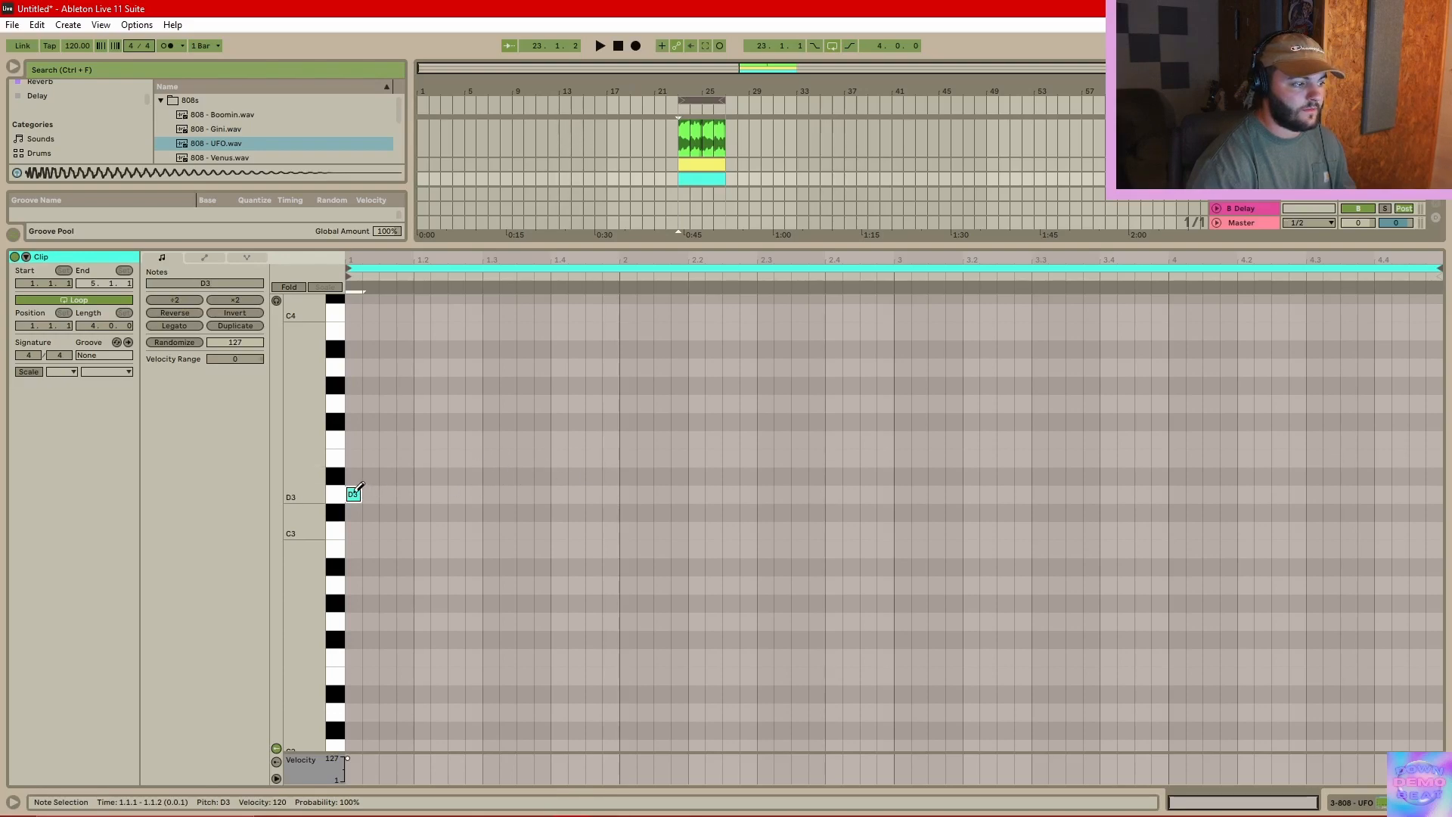
pyautogui.moveTo(360, 493); pyautogui.dragTo(618, 493)
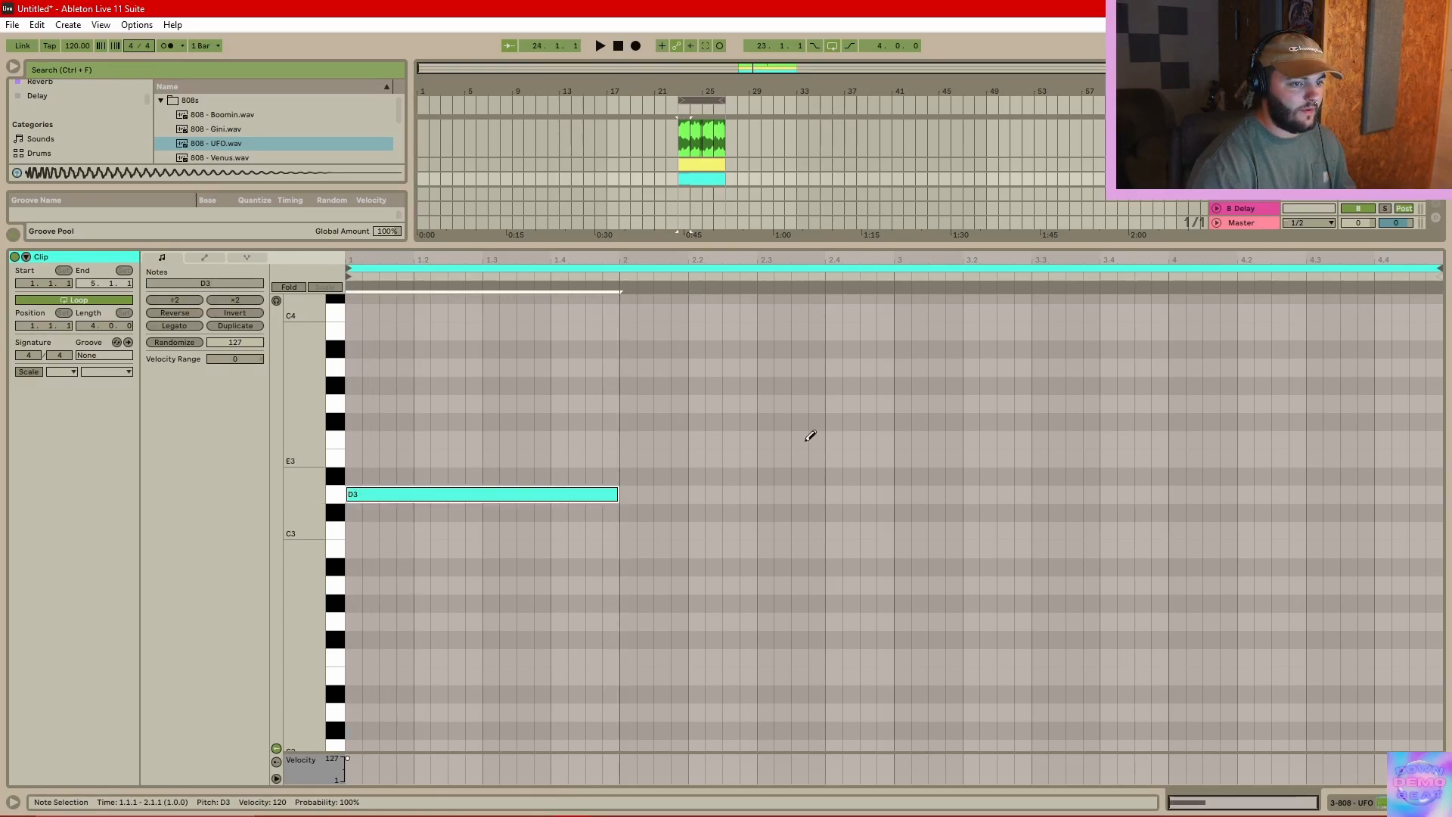
pyautogui.press('space')
pyautogui.press('space')
pyautogui.moveTo(826, 242); pyautogui.dragTo(826, 201)
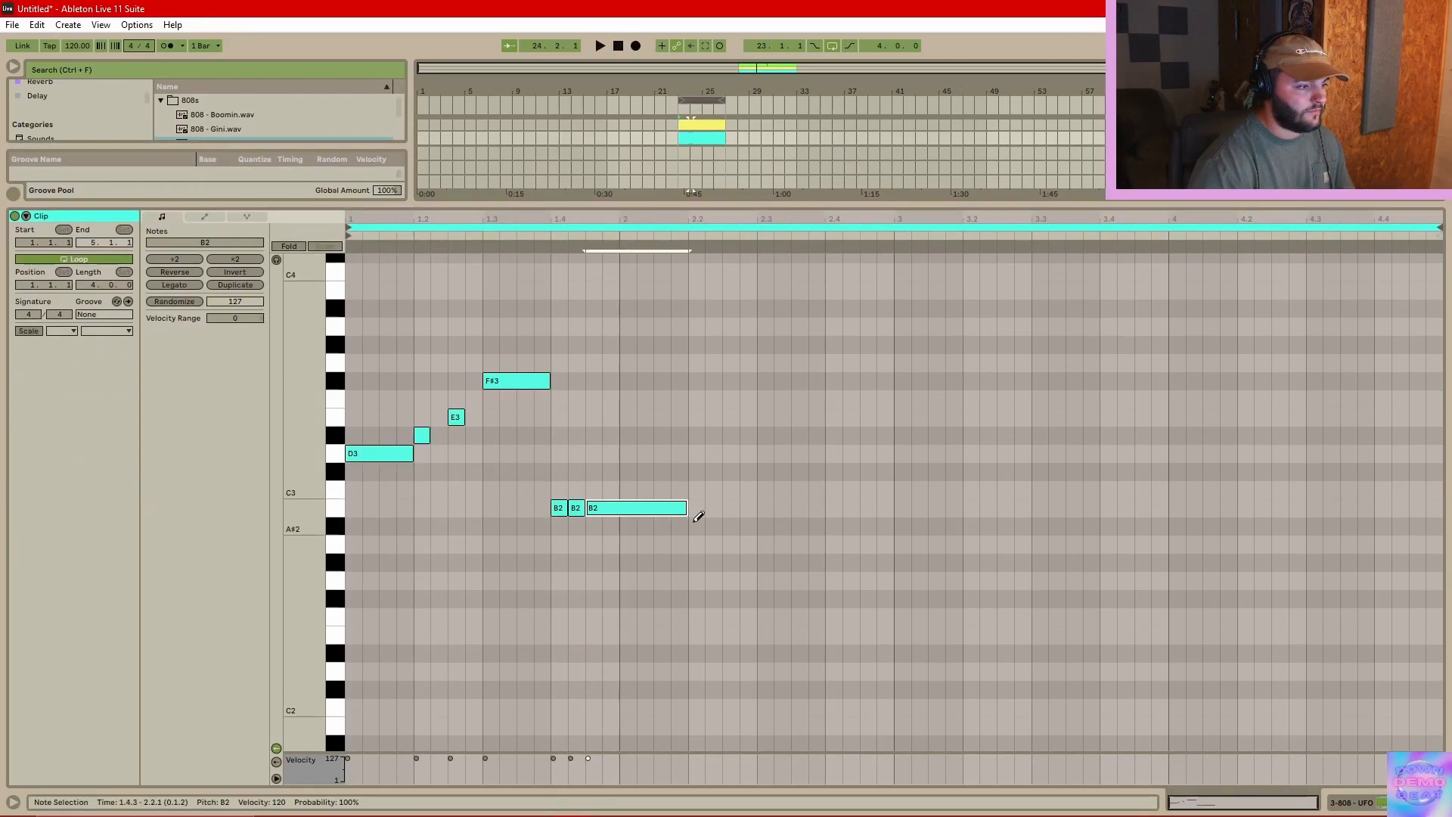
pyautogui.press('space')
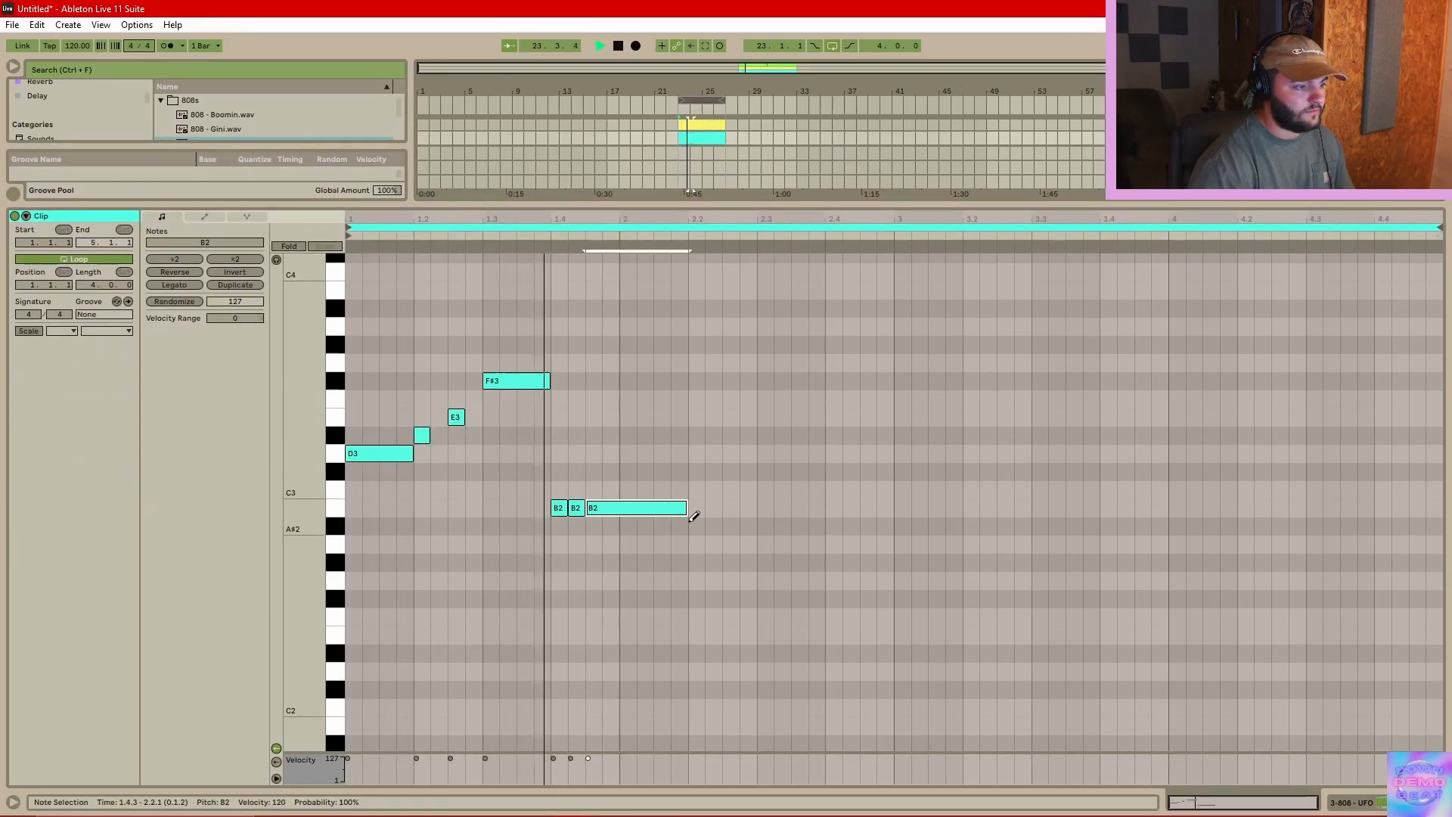
pyautogui.press('space')
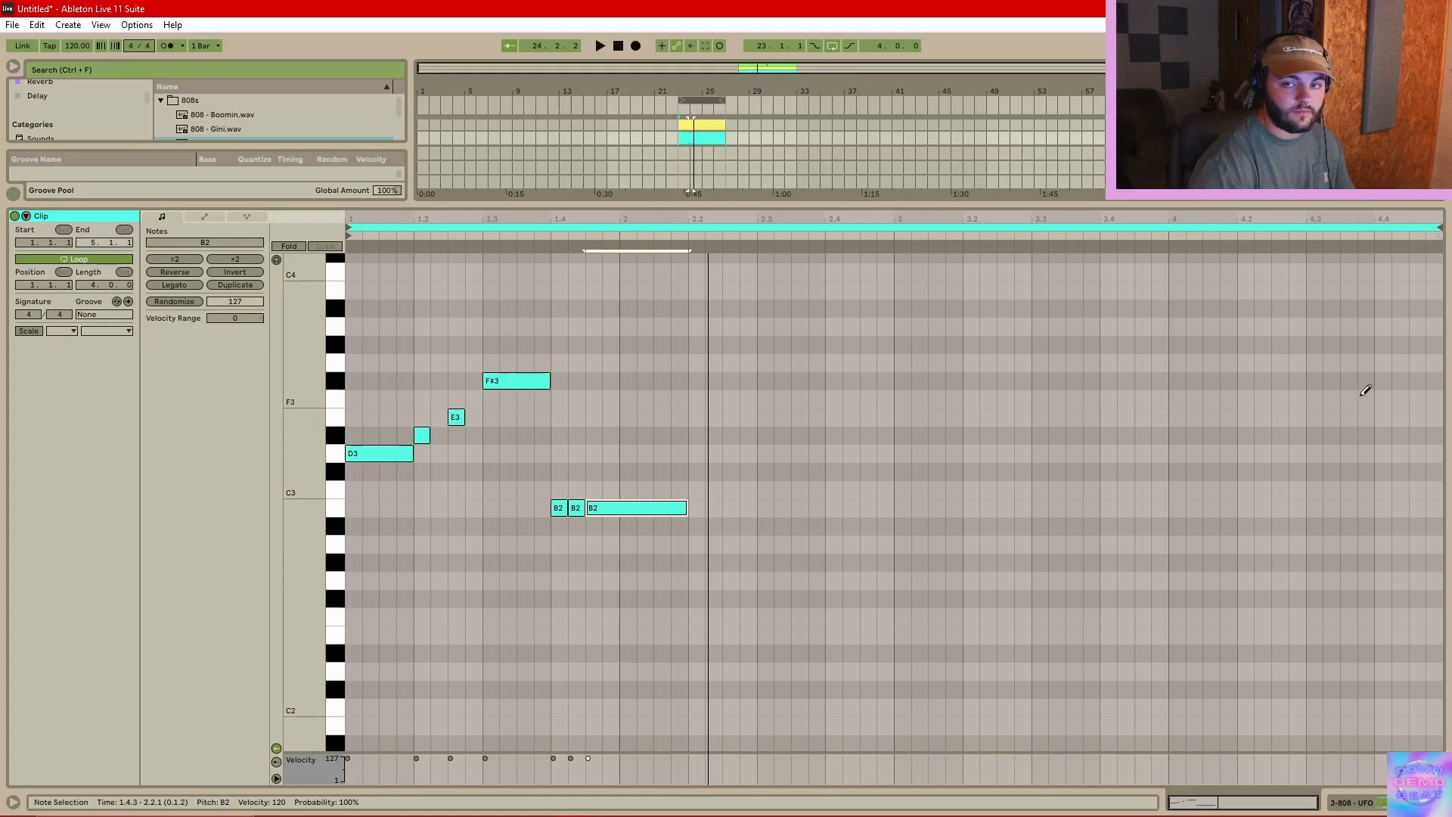
pyautogui.moveTo(687, 437); pyautogui.dragTo(383, 701)
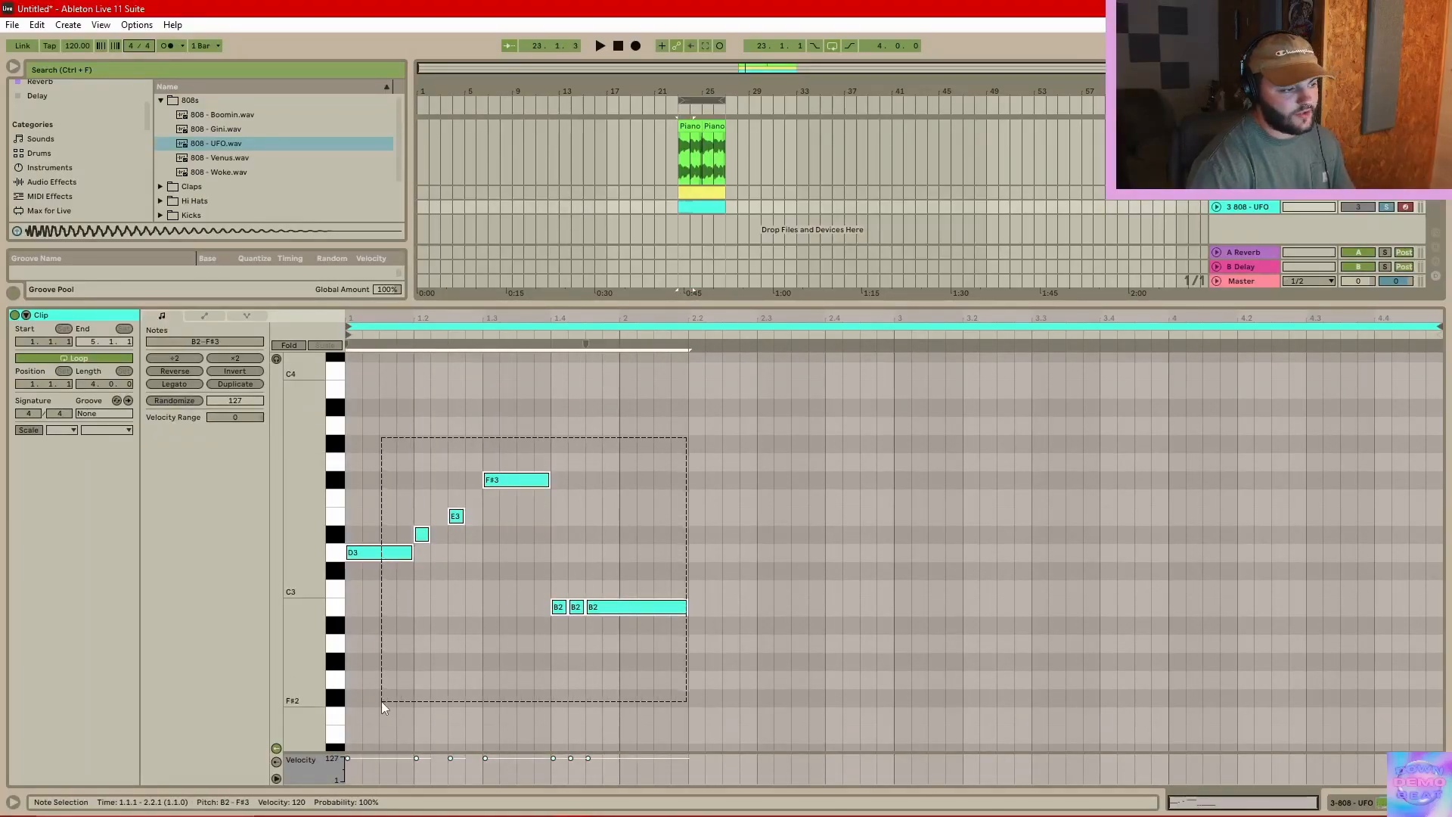
pyautogui.press('Delete')
# - Draw A#2 bass notes at 1.1, 2.4, 3.1, 4.4 and 4.4.3 in the 808 clip, and collapse the note editor
pyautogui.moveTo(653, 298); pyautogui.dragTo(654, 573)
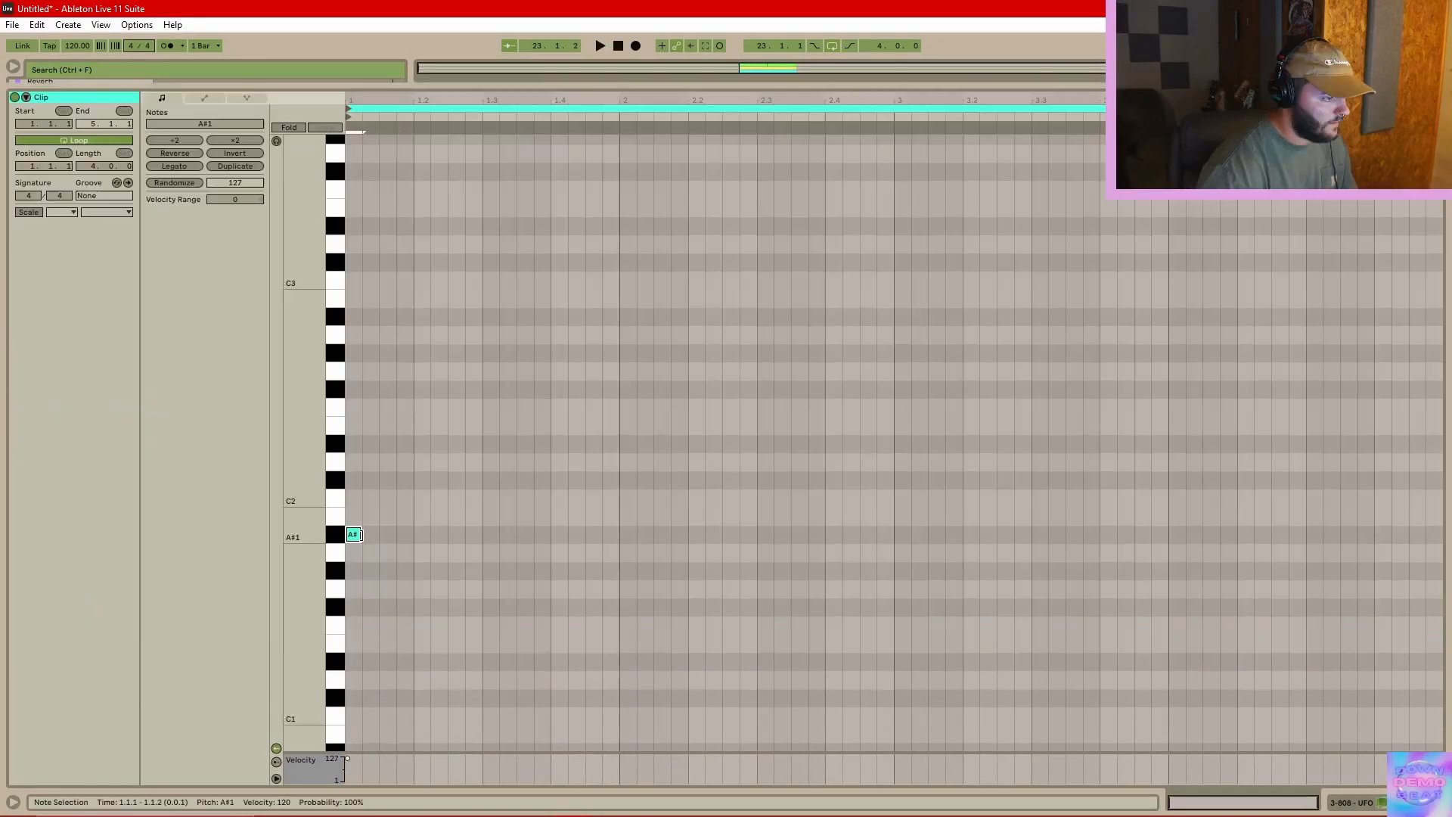
pyautogui.moveTo(361, 535); pyautogui.dragTo(480, 541)
pyautogui.hotkey('shift', 'Up')
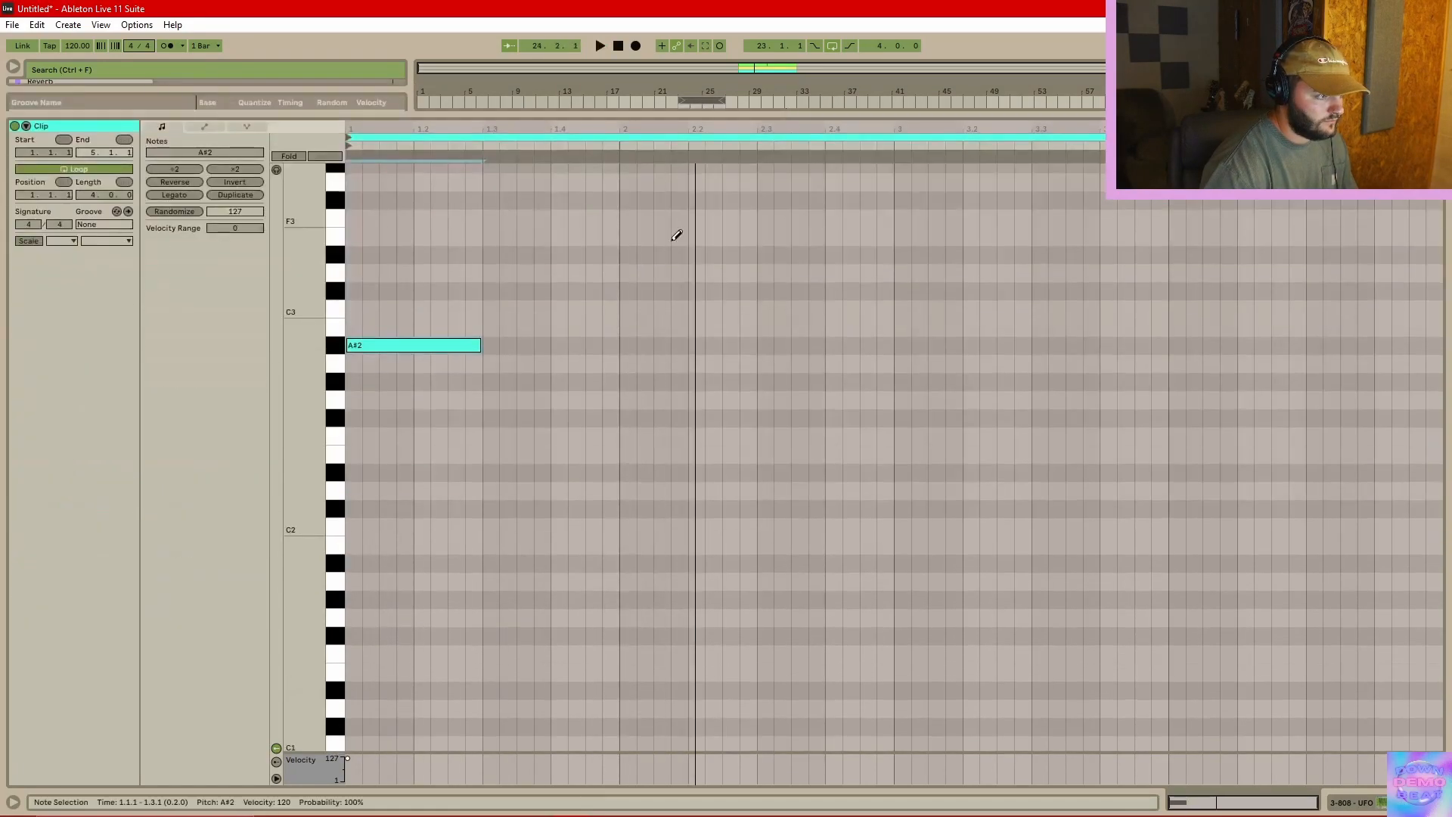
pyautogui.click(859, 345)
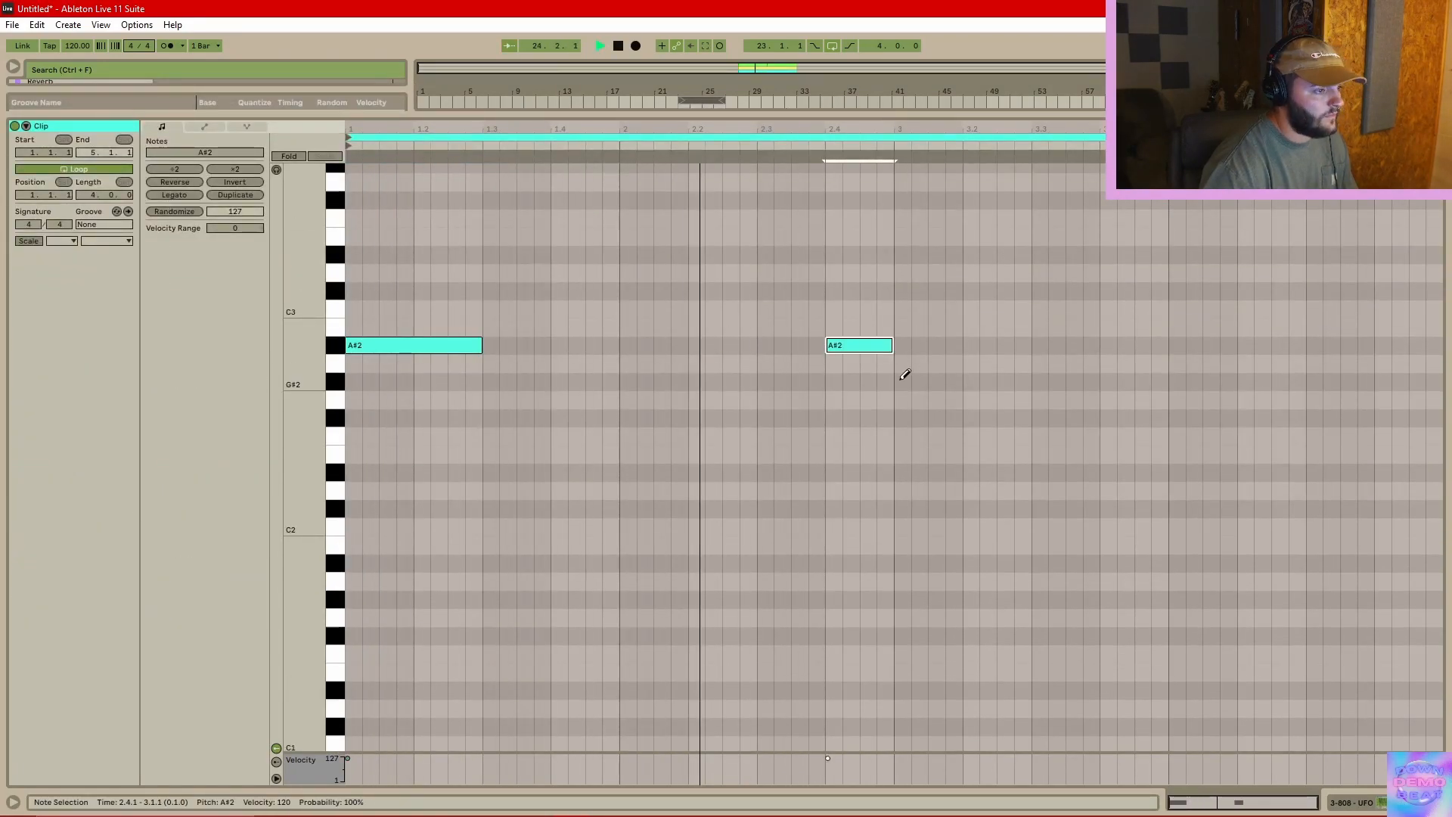
pyautogui.moveTo(911, 345); pyautogui.dragTo(1030, 345)
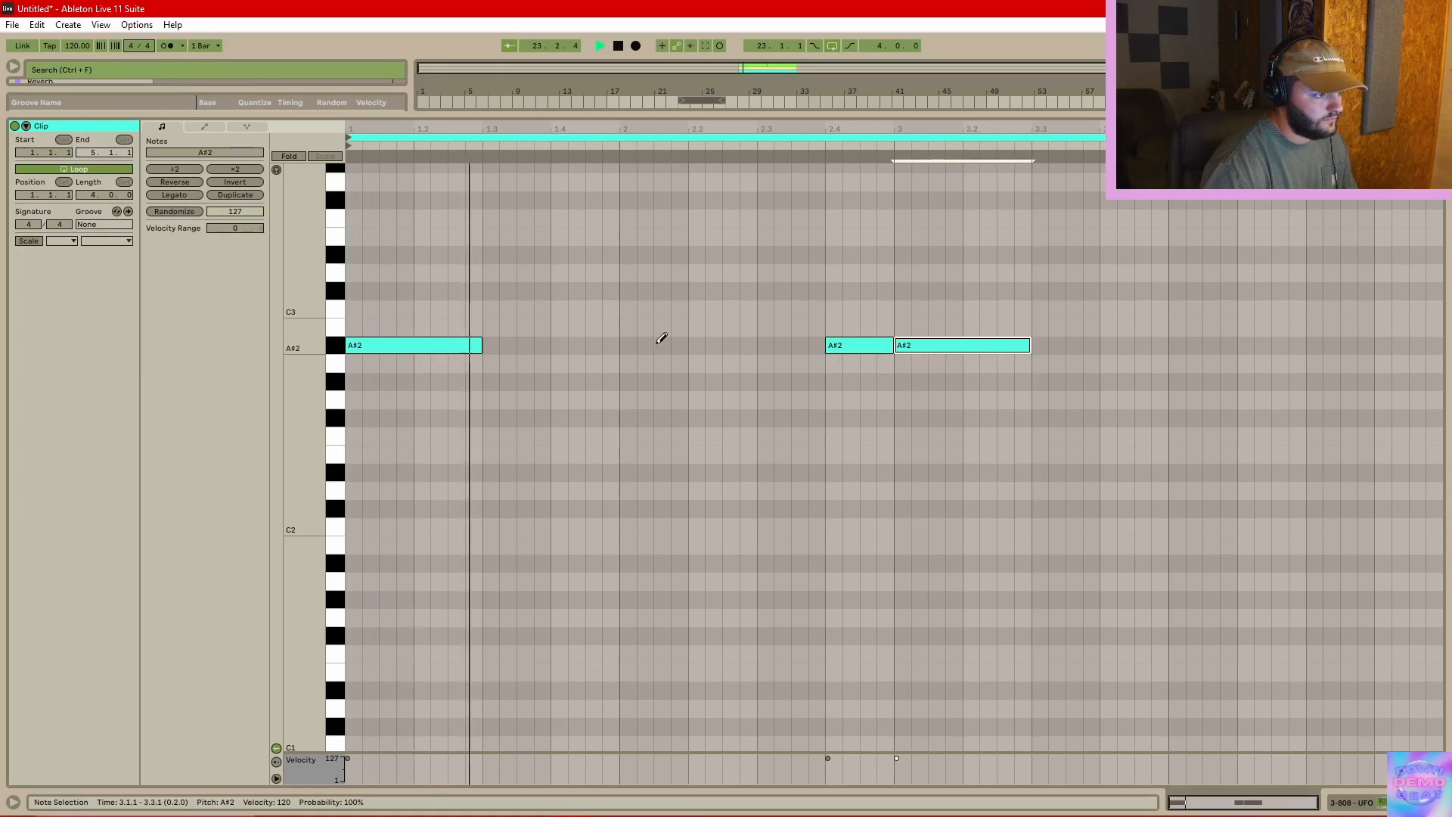
pyautogui.click(1442, 345)
pyautogui.moveTo(1442, 346)
pyautogui.mouseDown()
pyautogui.moveTo(1411, 346)
pyautogui.moveTo(1440, 346)
pyautogui.mouseUp()
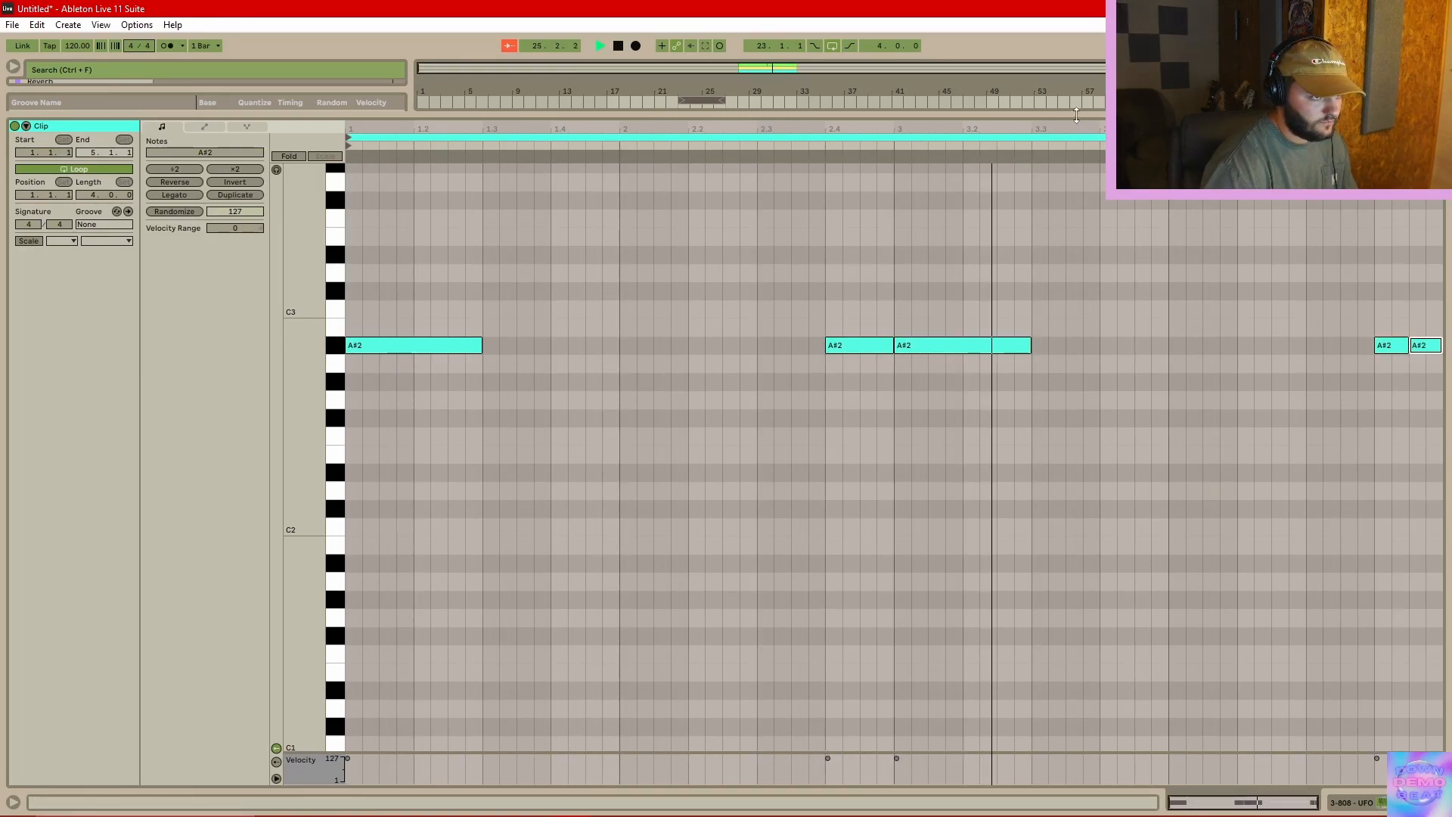
pyautogui.moveTo(1077, 115); pyautogui.dragTo(1109, 740)
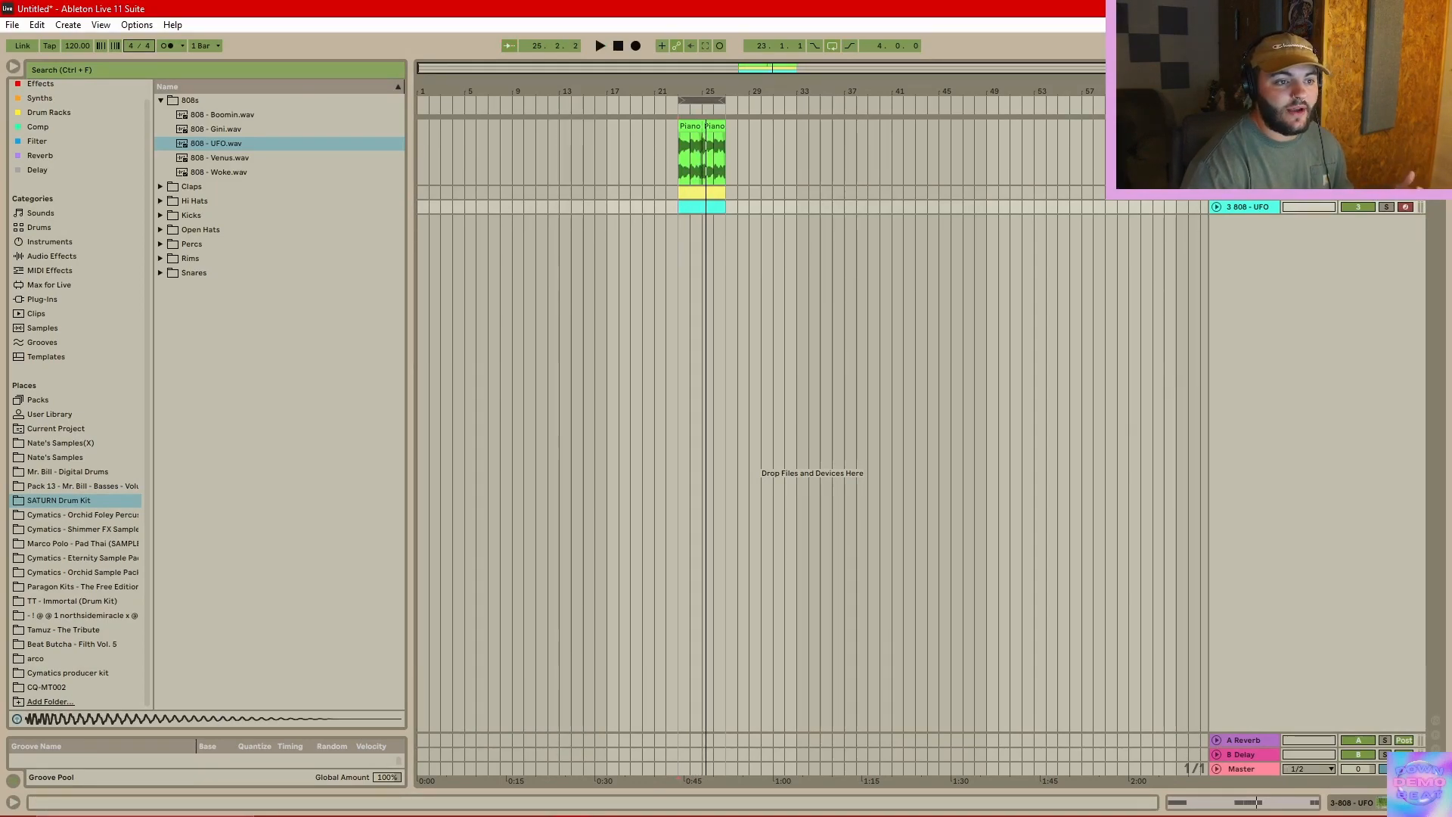
# - Rename the 808 - UFO track to 808
pyautogui.click(1244, 127)
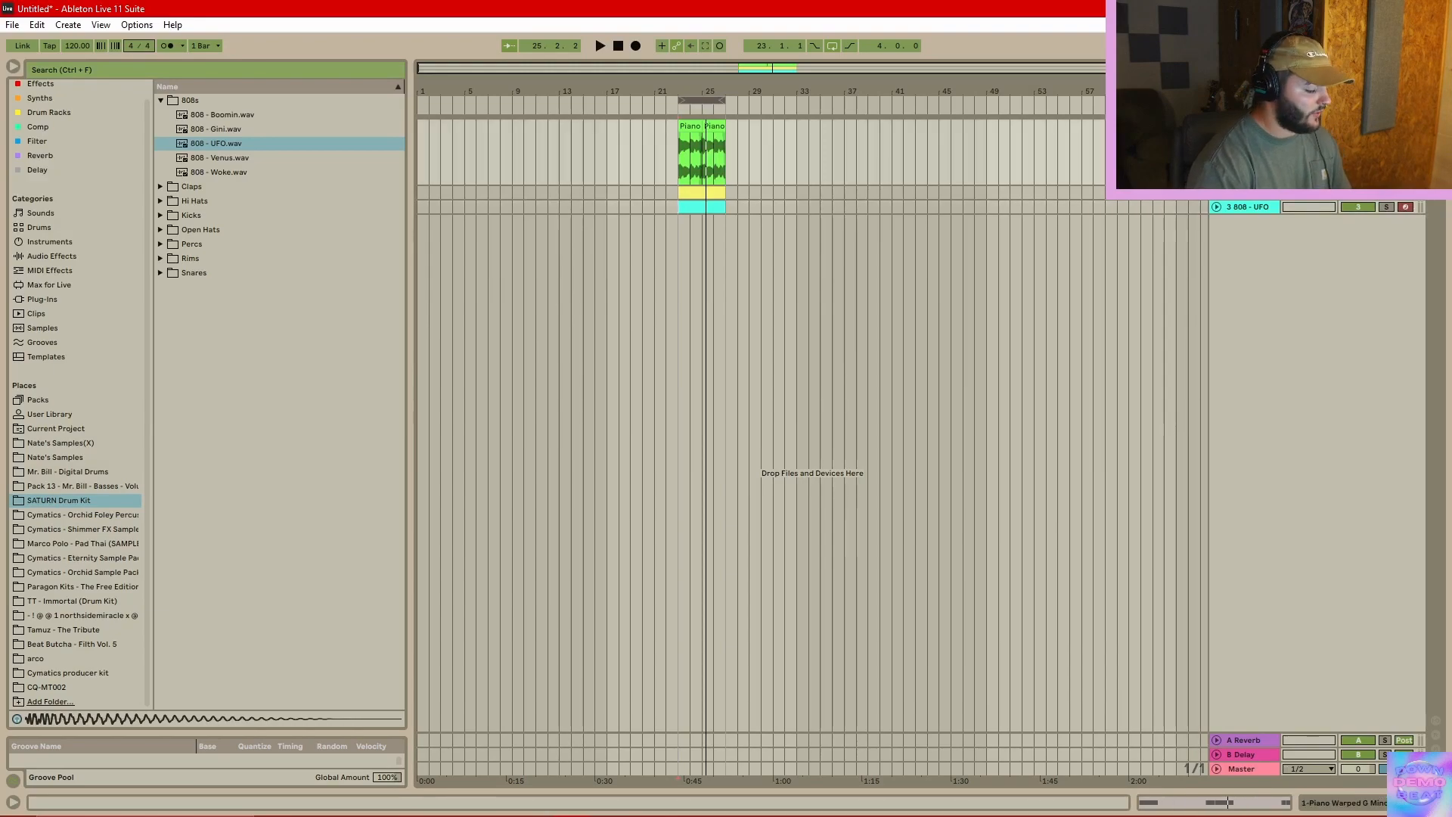
pyautogui.rightClick(1253, 206)
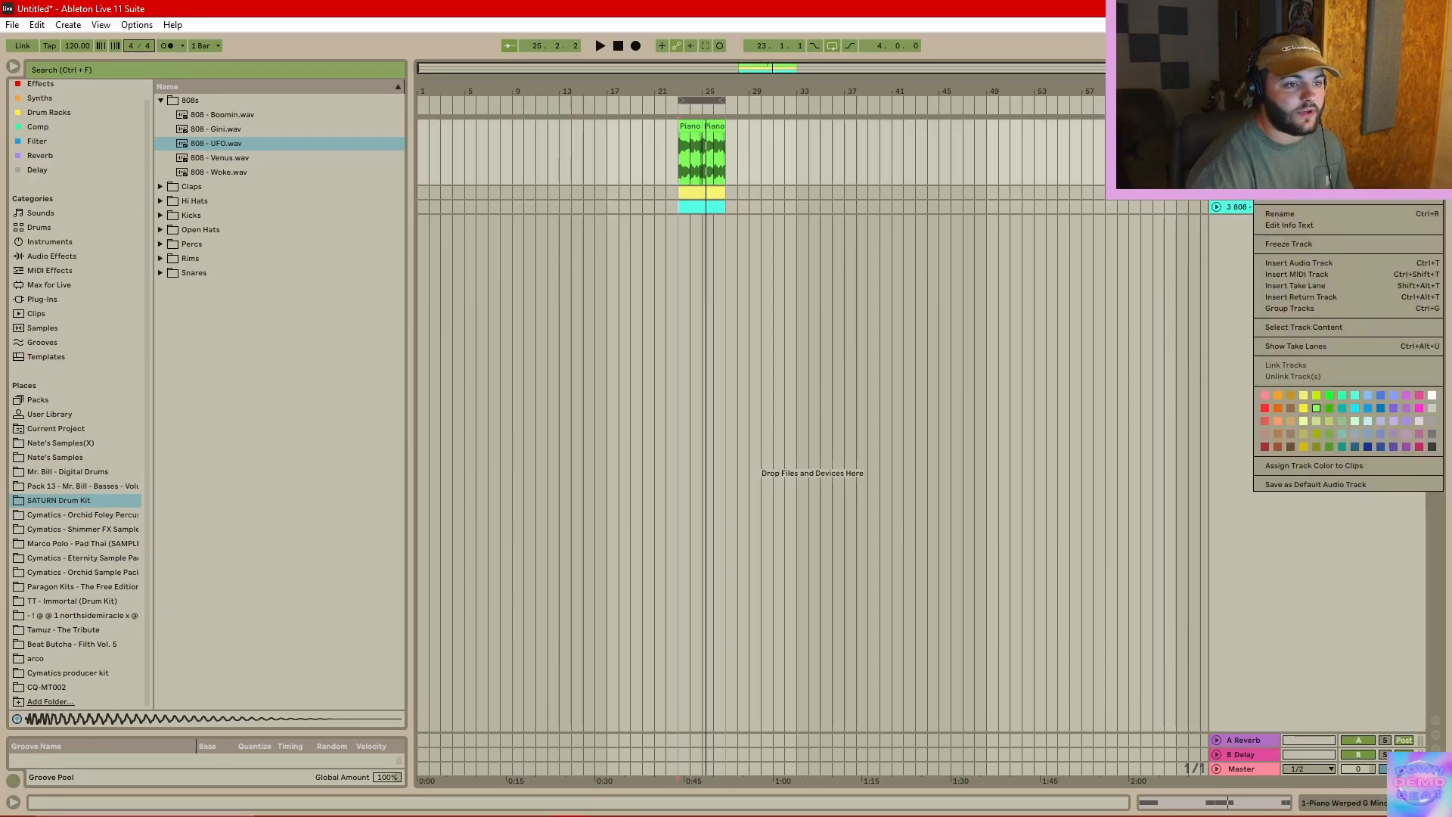
pyautogui.click(1244, 151)
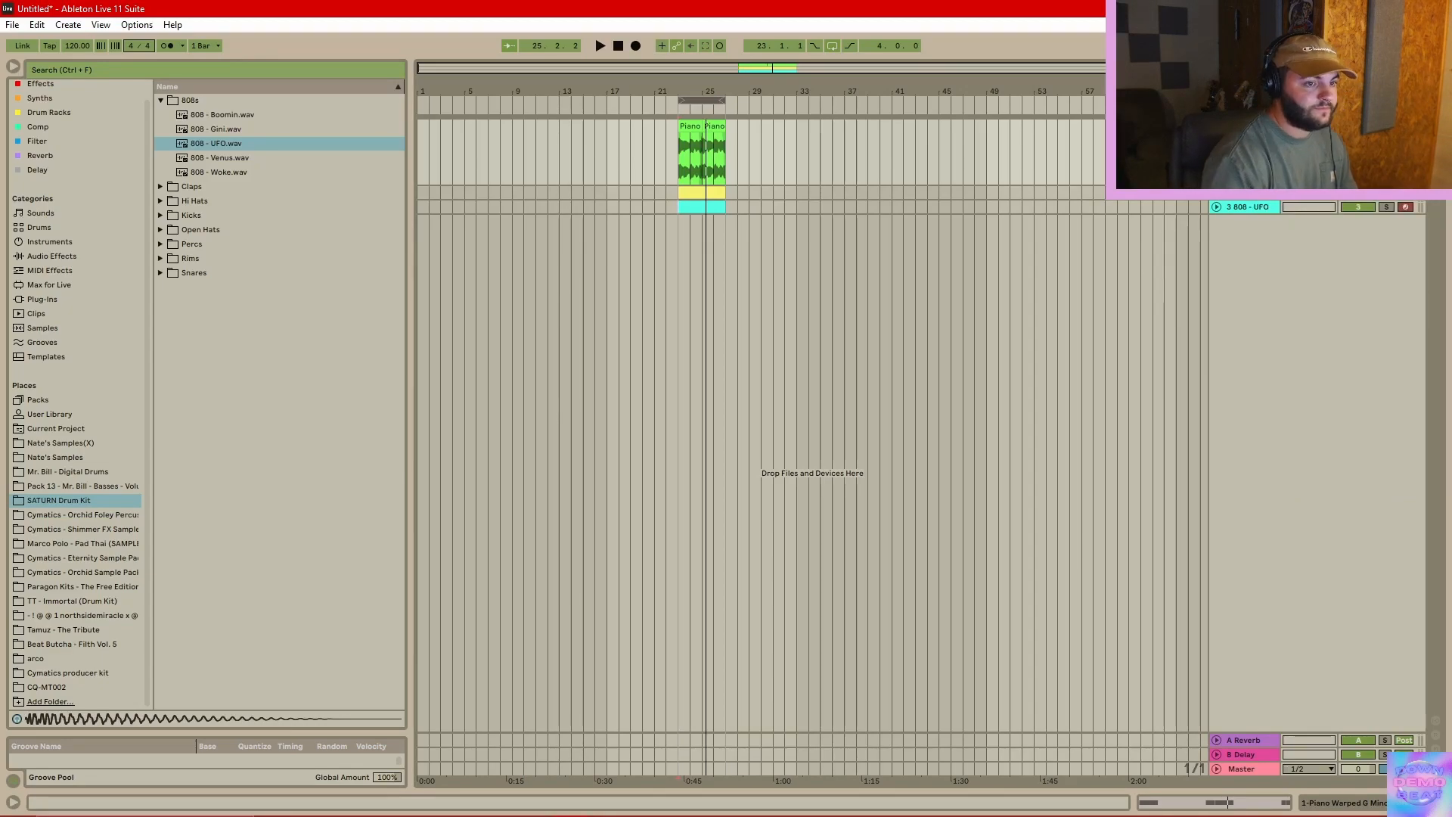
pyautogui.click(1258, 198)
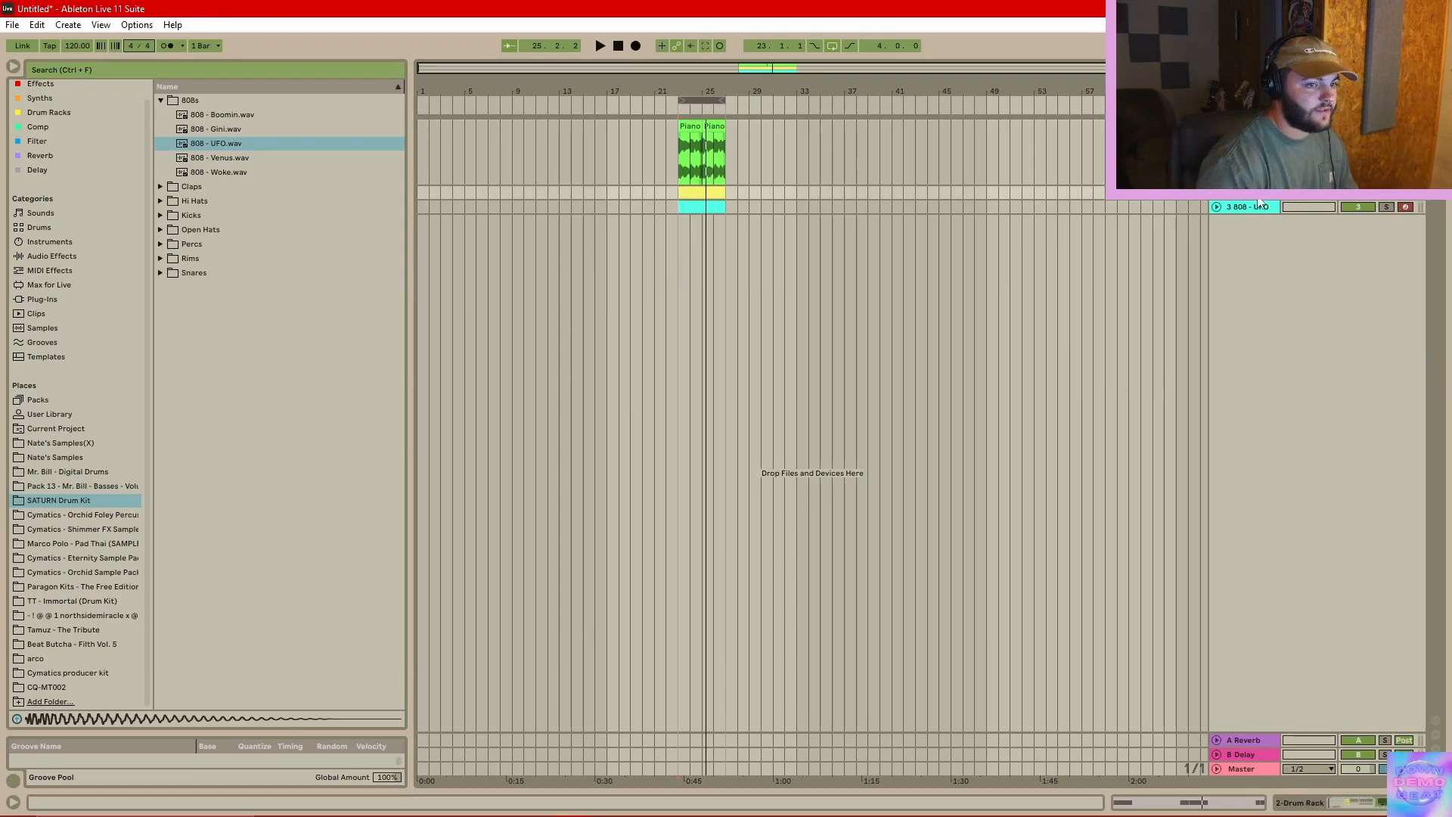
pyautogui.doubleClick(1250, 207)
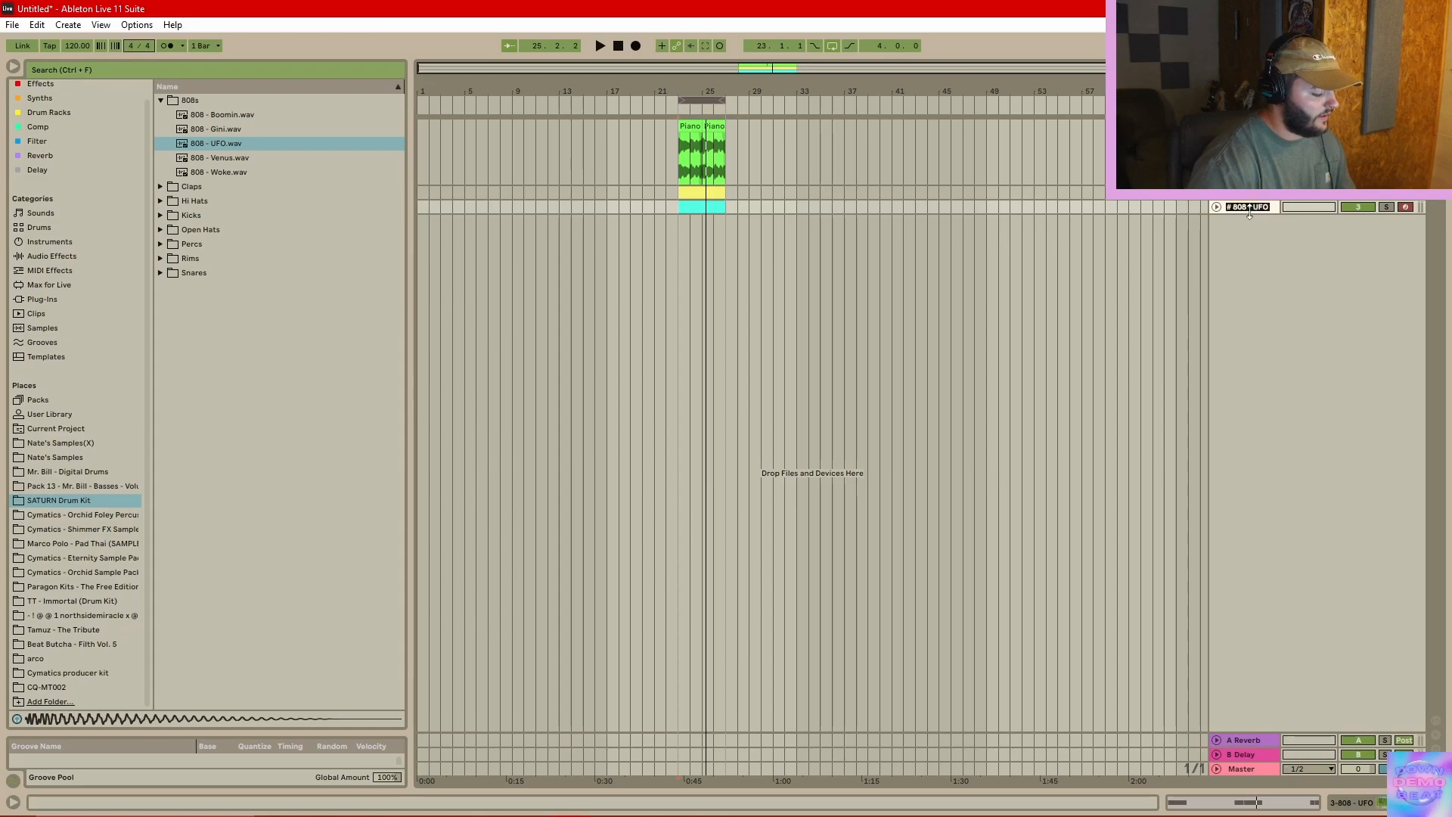
pyautogui.write('808')
pyautogui.press('Return')
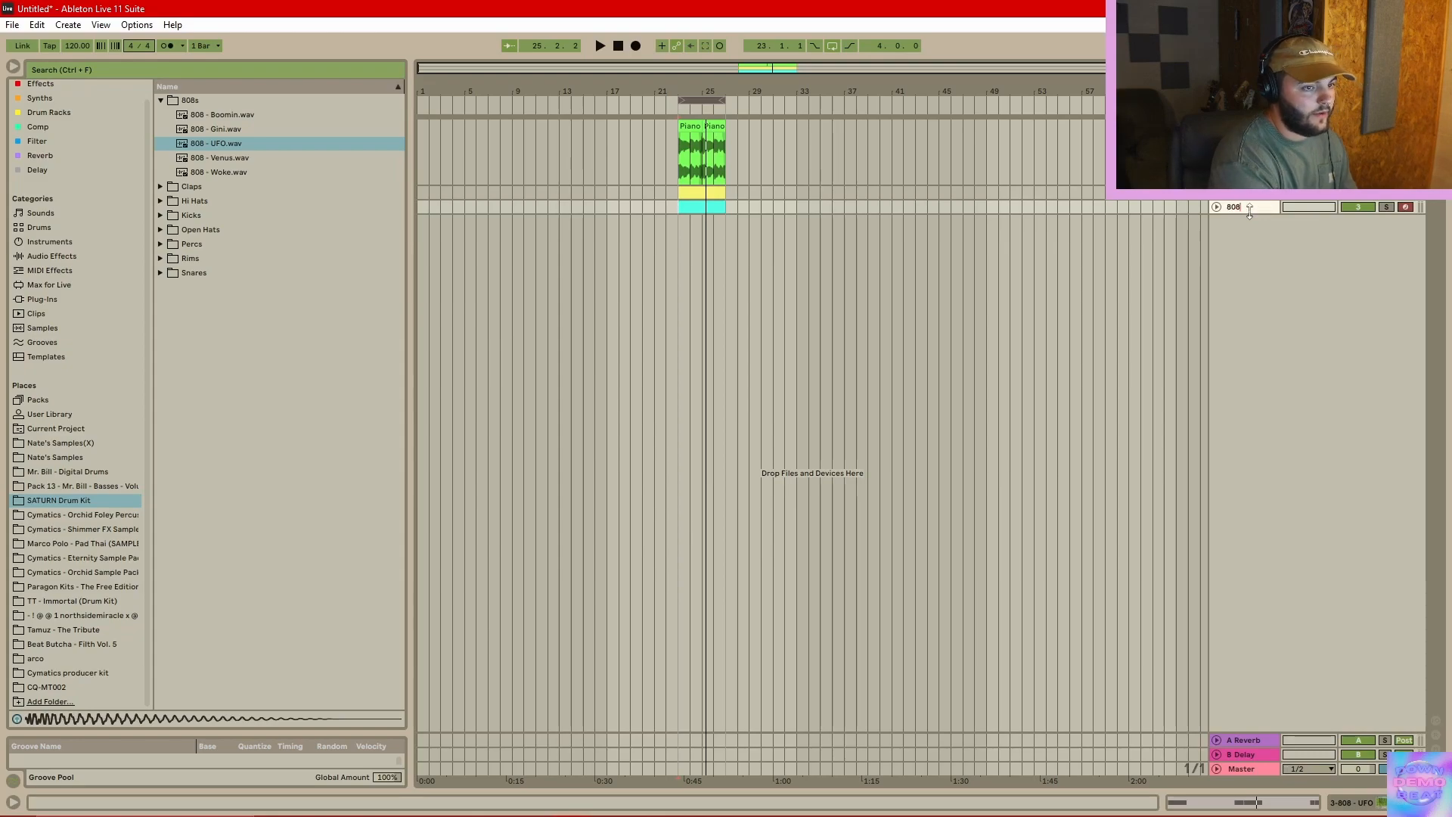
pyautogui.click(1287, 239)
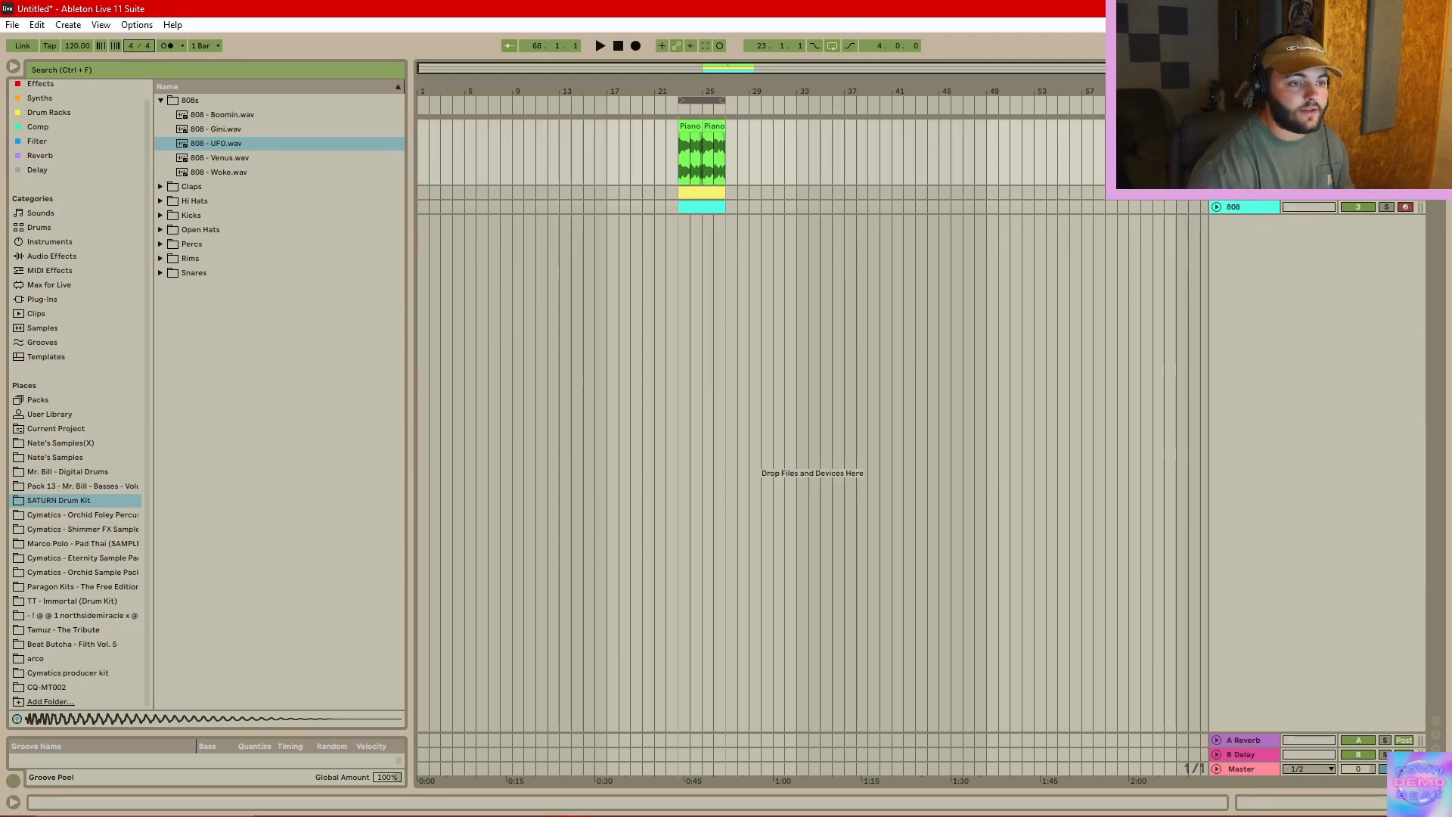
# - Recolor the piano track pink, the drum track orange and the 808 track dark blue
pyautogui.rightClick(1250, 208)
pyautogui.click(1262, 395)
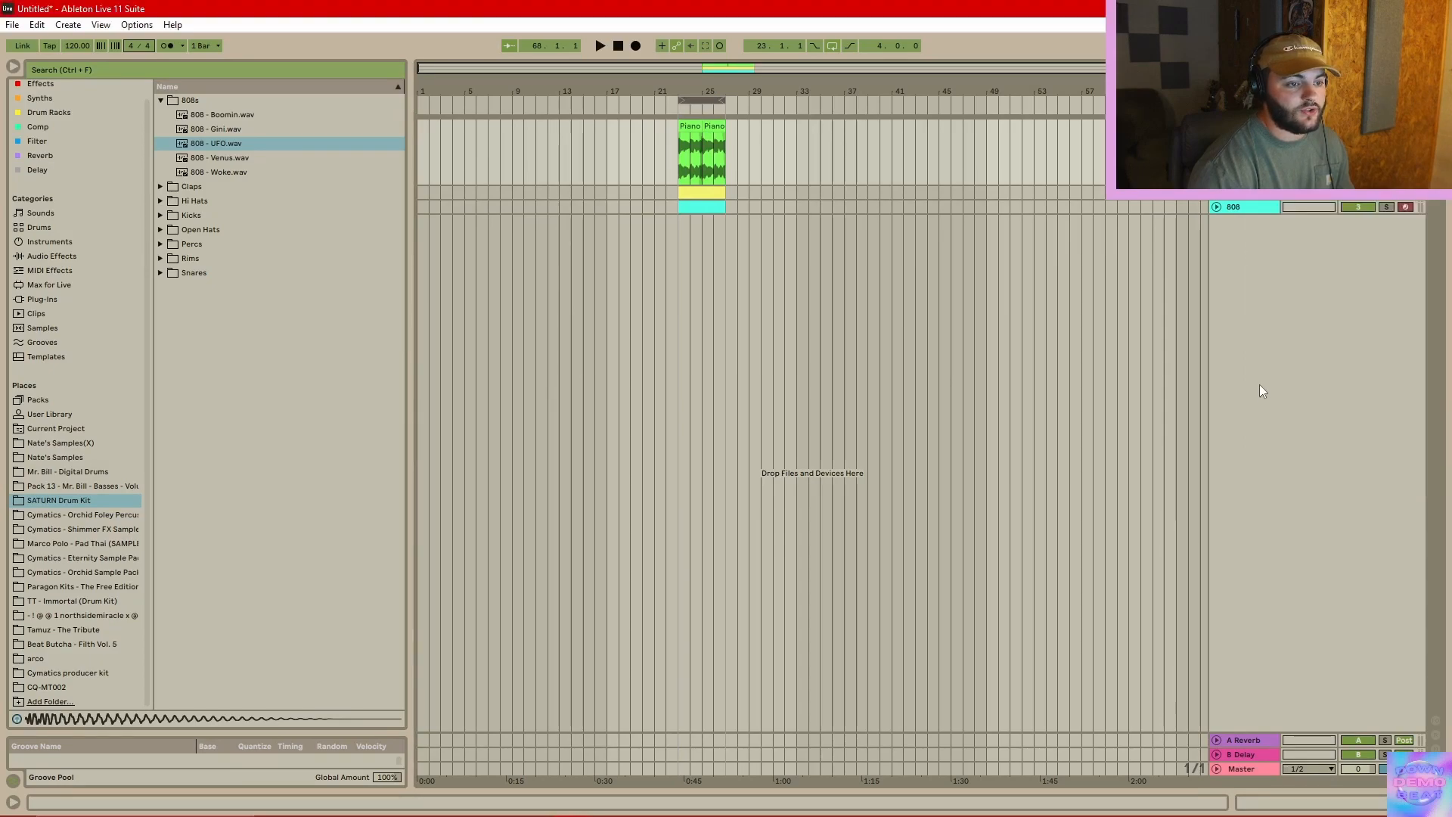
pyautogui.rightClick(1260, 196)
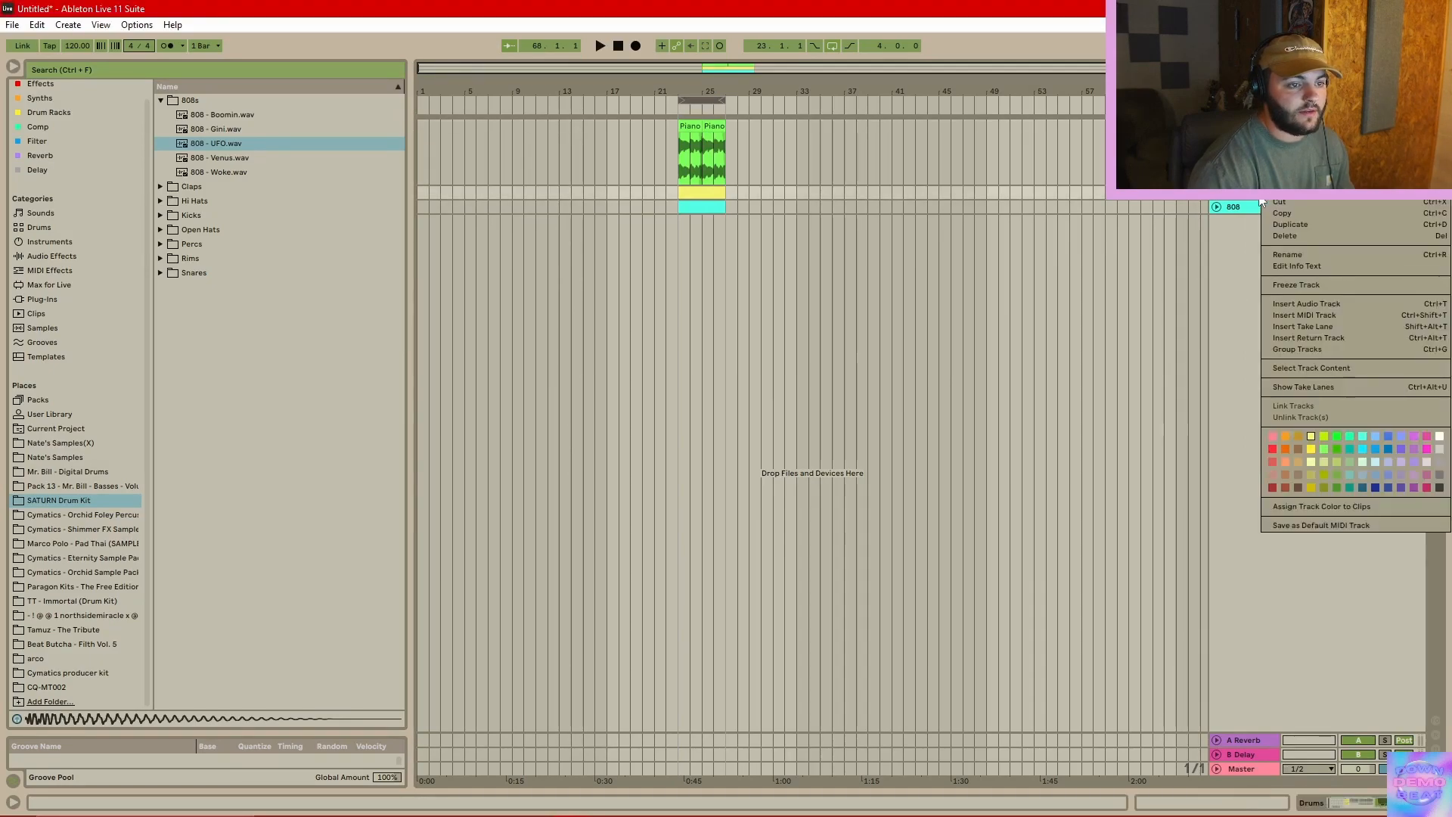
pyautogui.click(1296, 439)
pyautogui.rightClick(1245, 208)
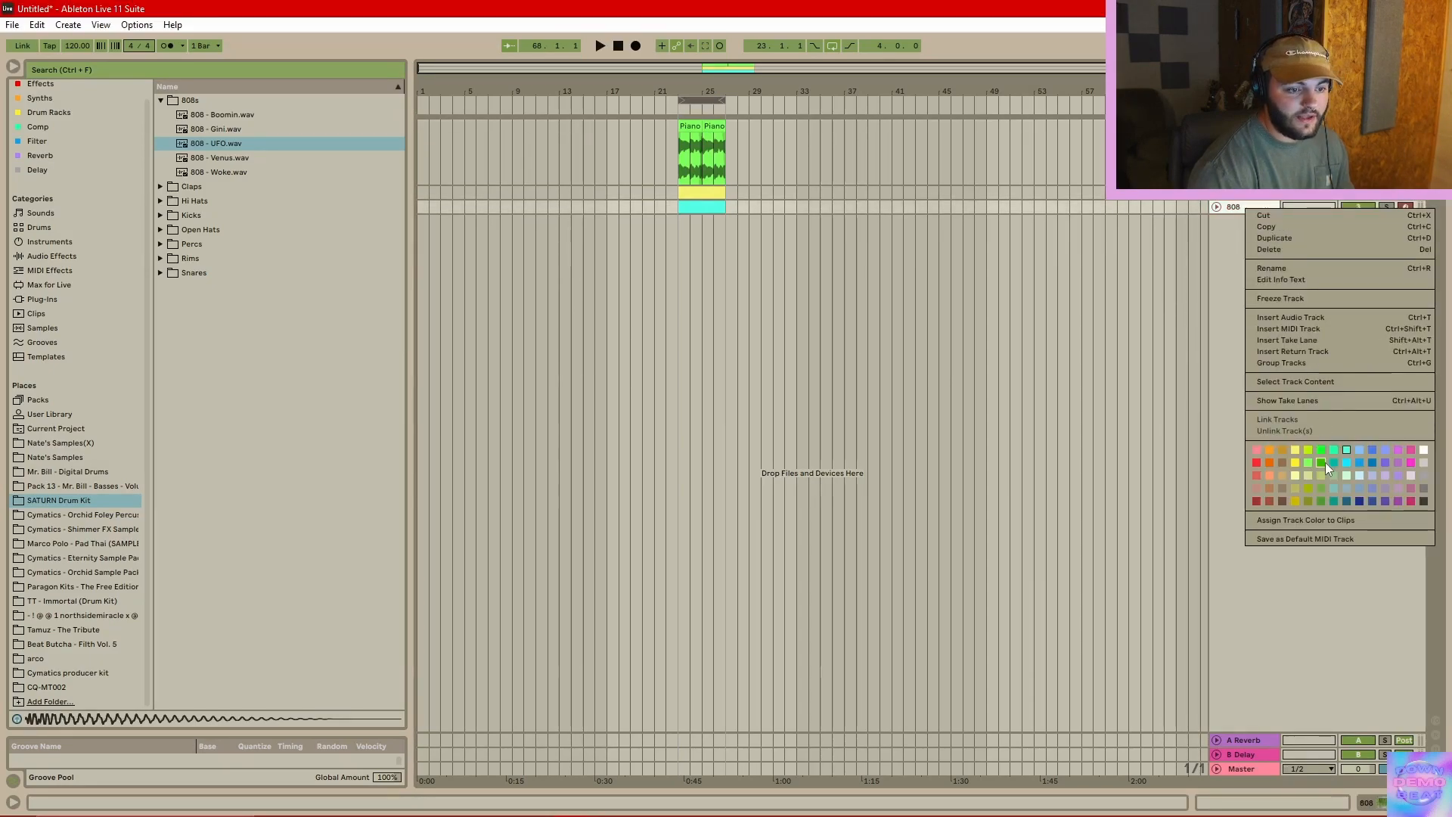
pyautogui.click(1359, 502)
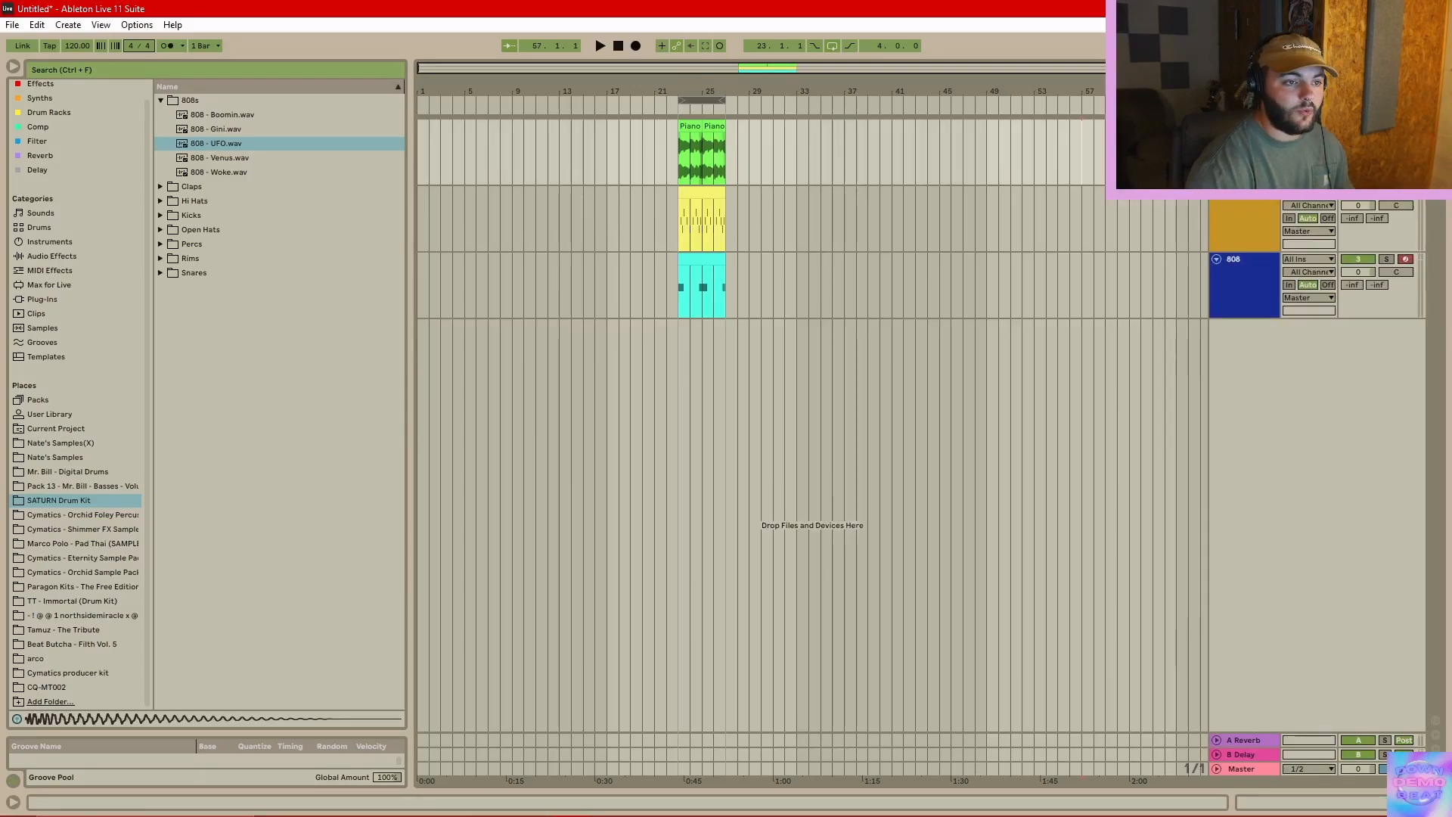
# - Group the piano, drum and 808 tracks, collapse the group, and ungroup them again
pyautogui.click(1249, 282)
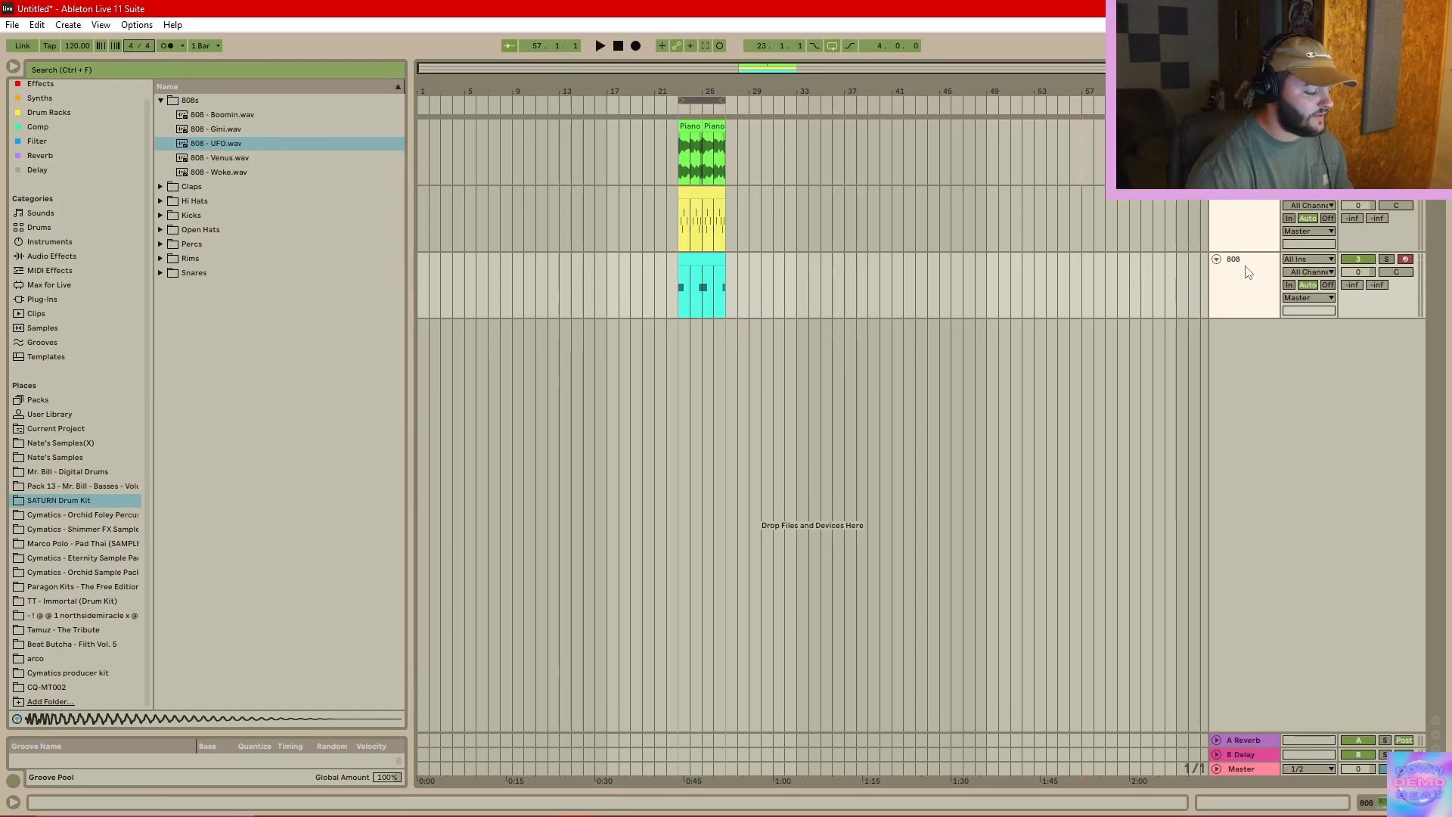
pyautogui.rightClick(1250, 234)
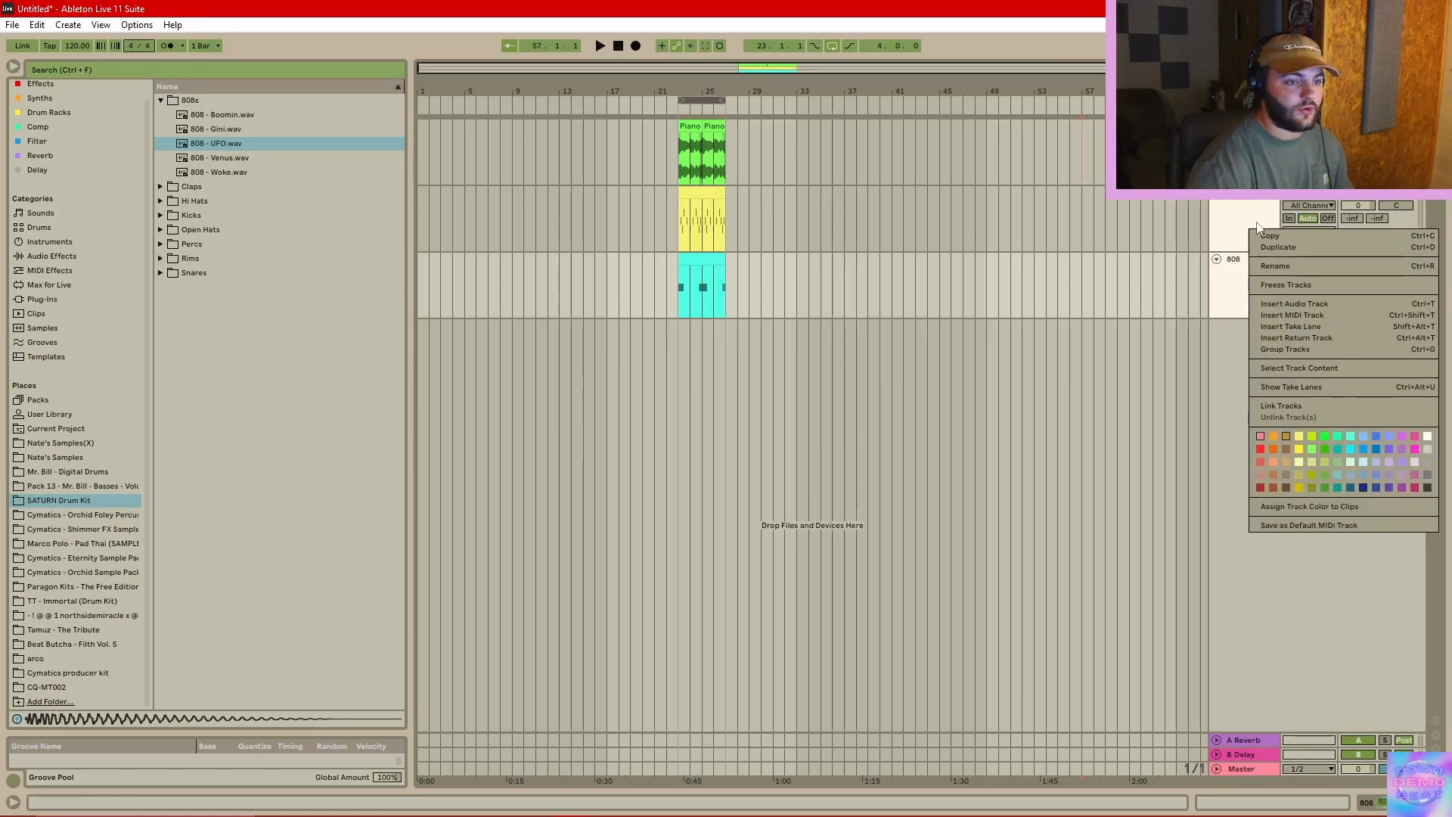
pyautogui.click(1246, 200)
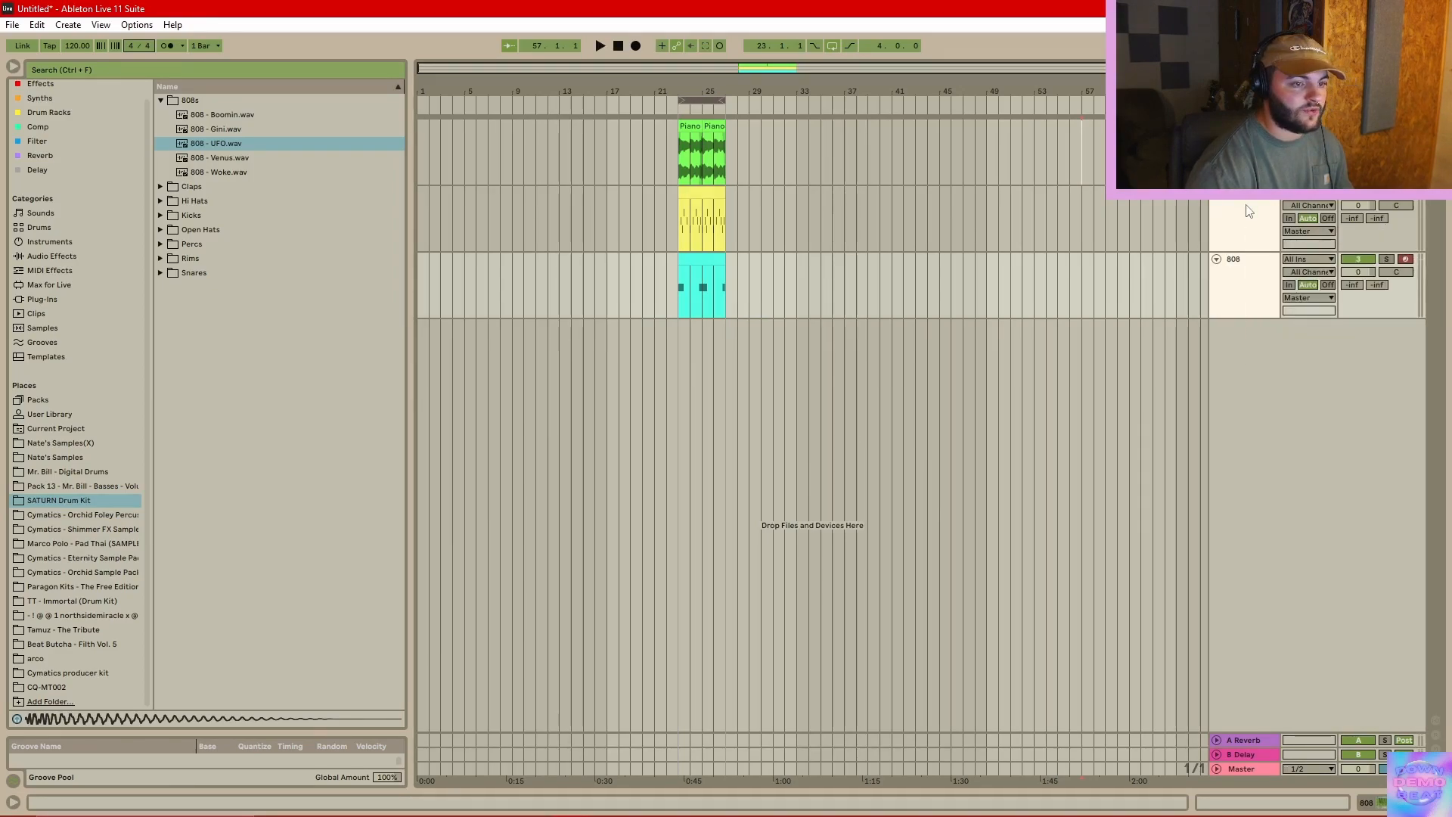
pyautogui.hotkey('ctrl', 'g')
pyautogui.click(1213, 126)
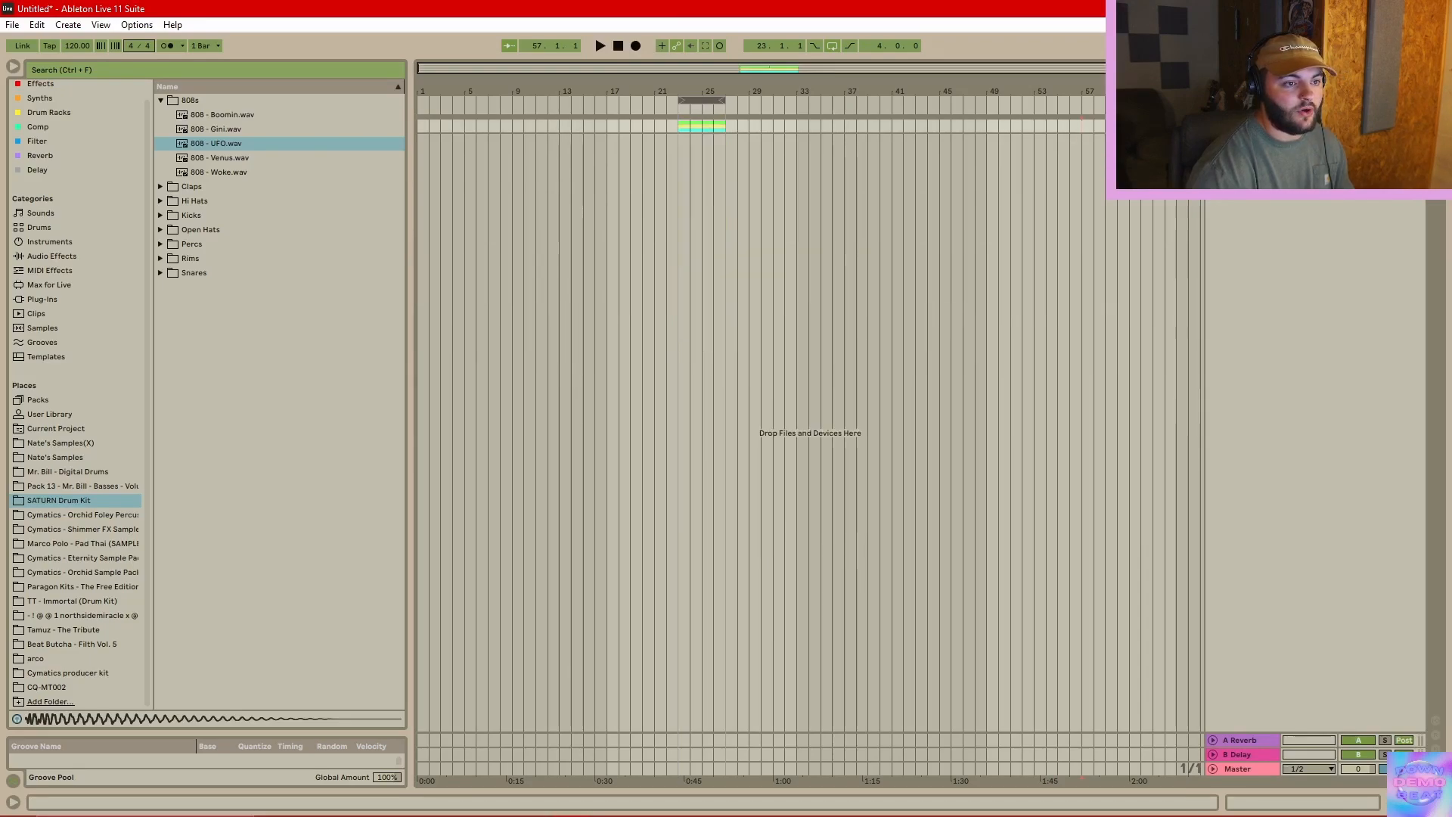
pyautogui.click(1213, 126)
pyautogui.hotkey('ctrl', 'shift', 'g')
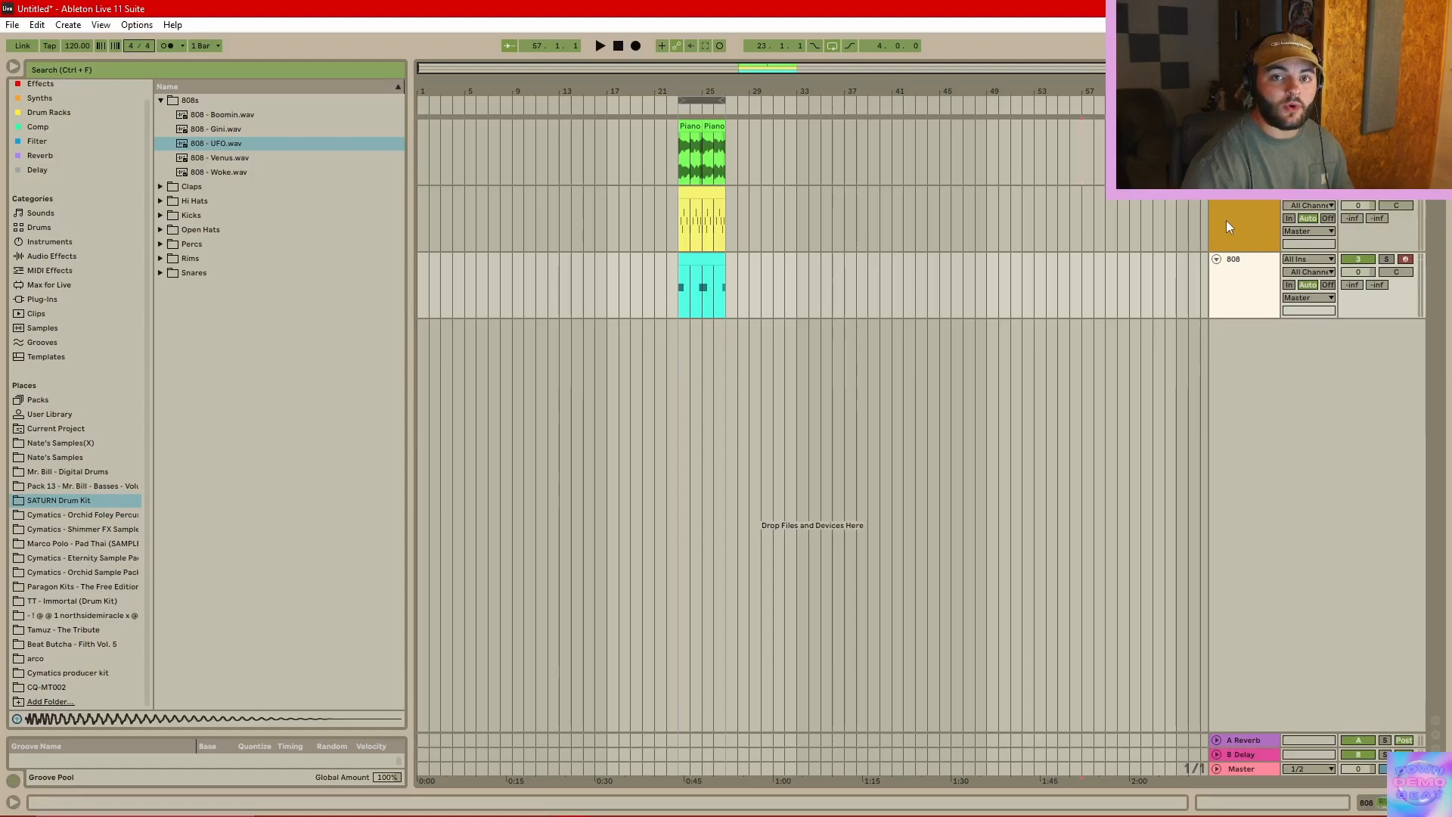
# - Add EQ Eight to the piano track, set band 1 as a low cut at about 121 Hz, and fold the device
pyautogui.click(875, 285)
pyautogui.click(51, 256)
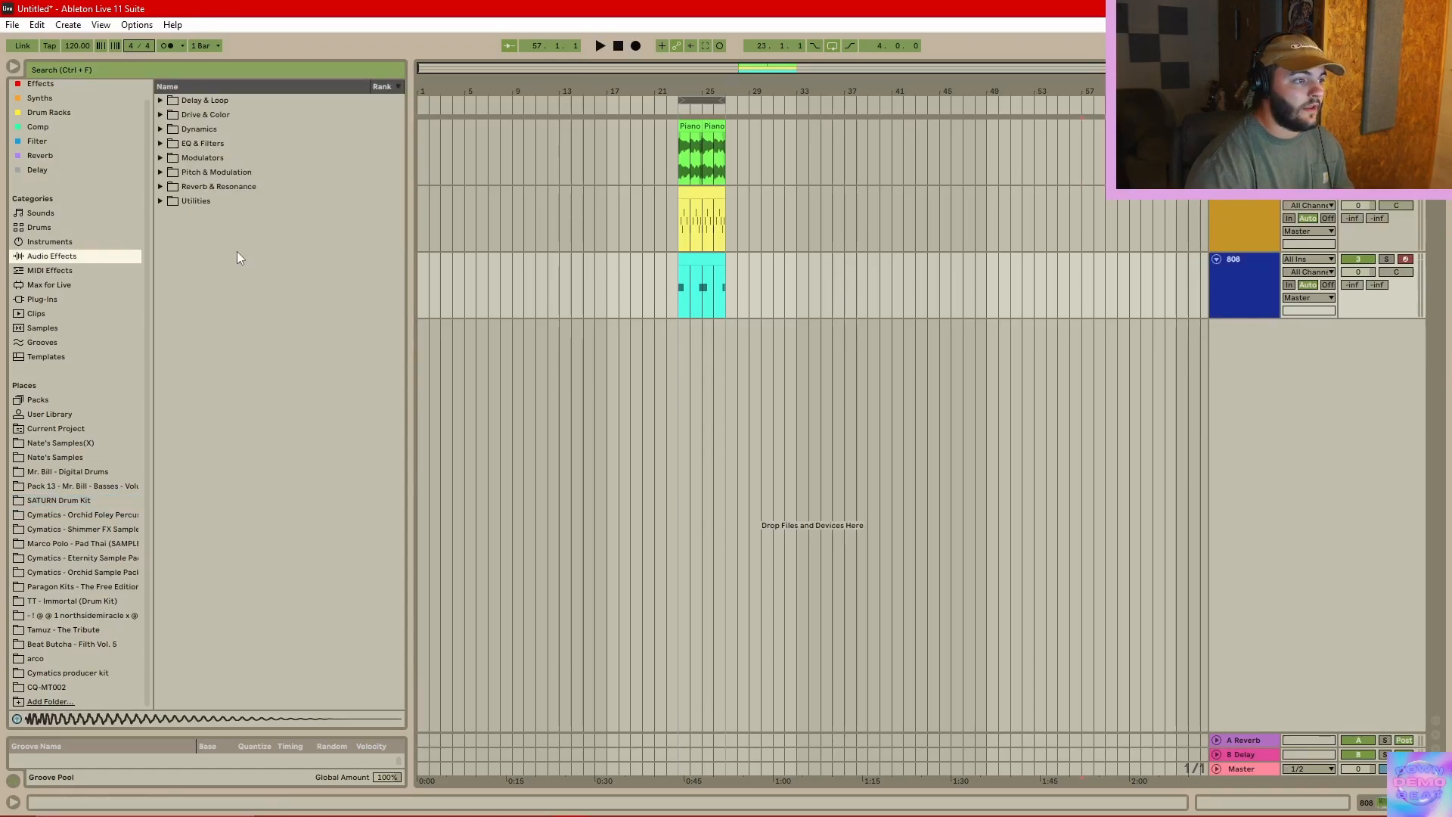
pyautogui.click(161, 143)
pyautogui.moveTo(197, 157); pyautogui.dragTo(1239, 294)
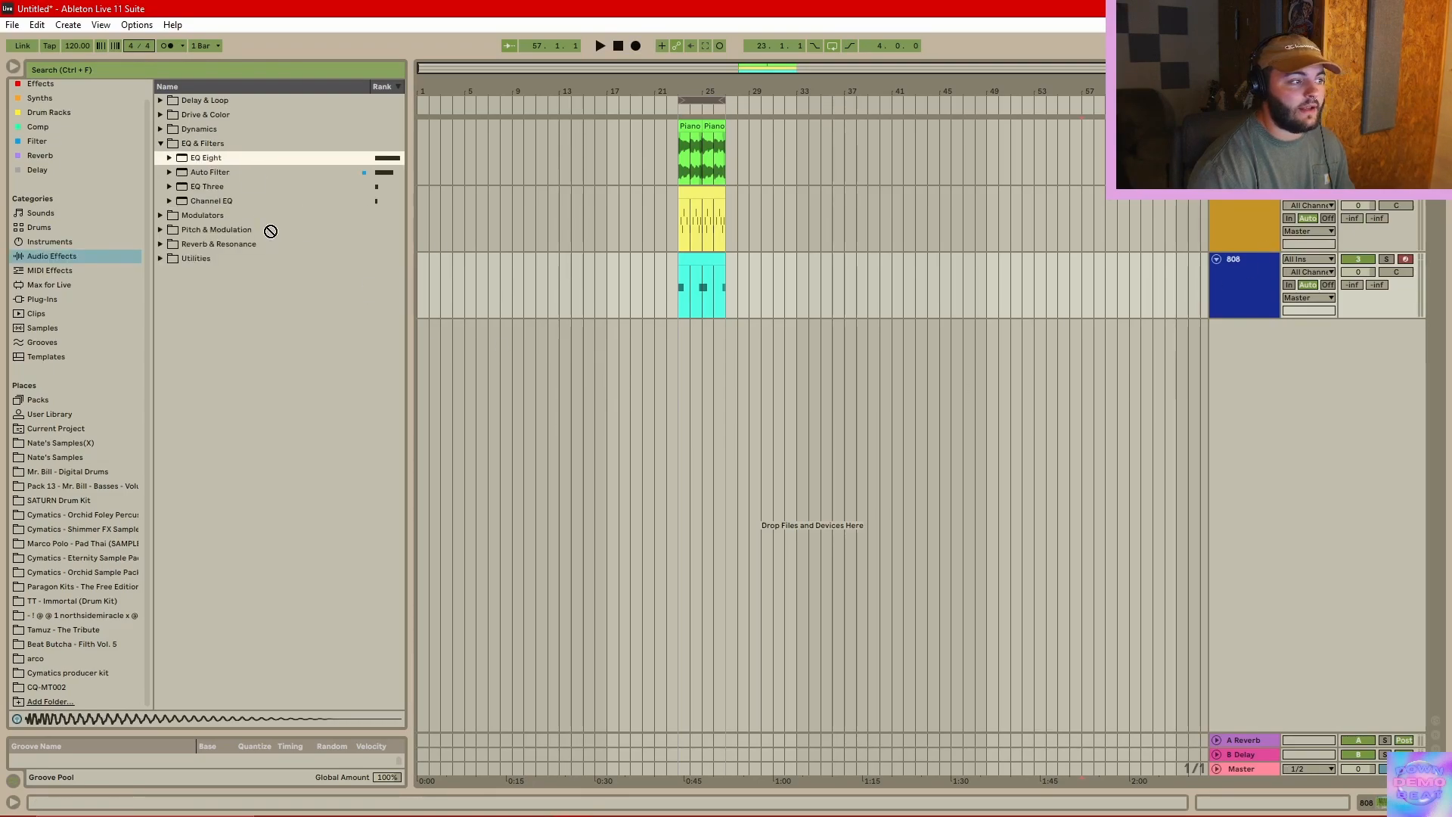
pyautogui.moveTo(275, 238); pyautogui.dragTo(210, 158)
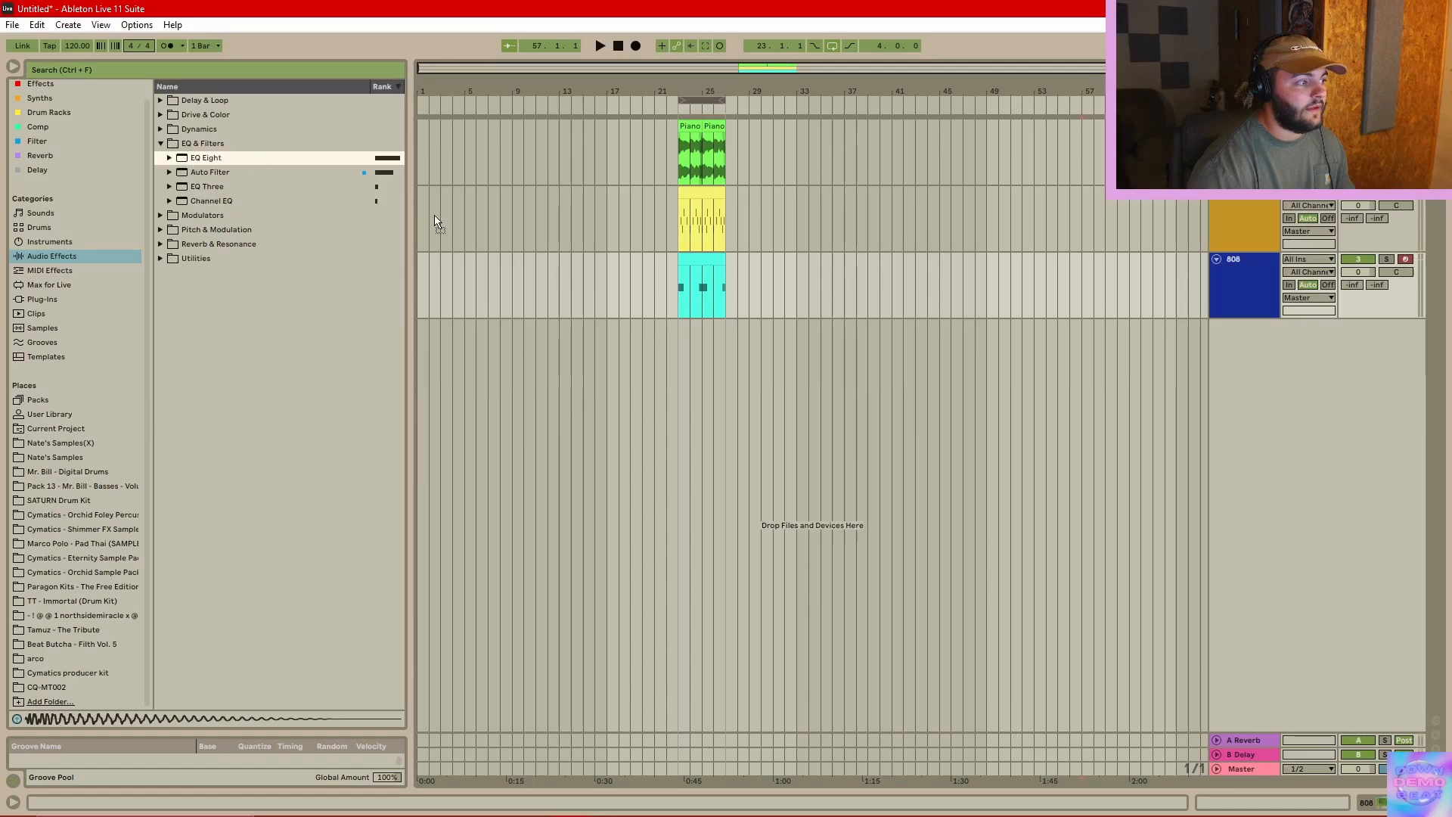
pyautogui.moveTo(279, 168); pyautogui.dragTo(235, 162)
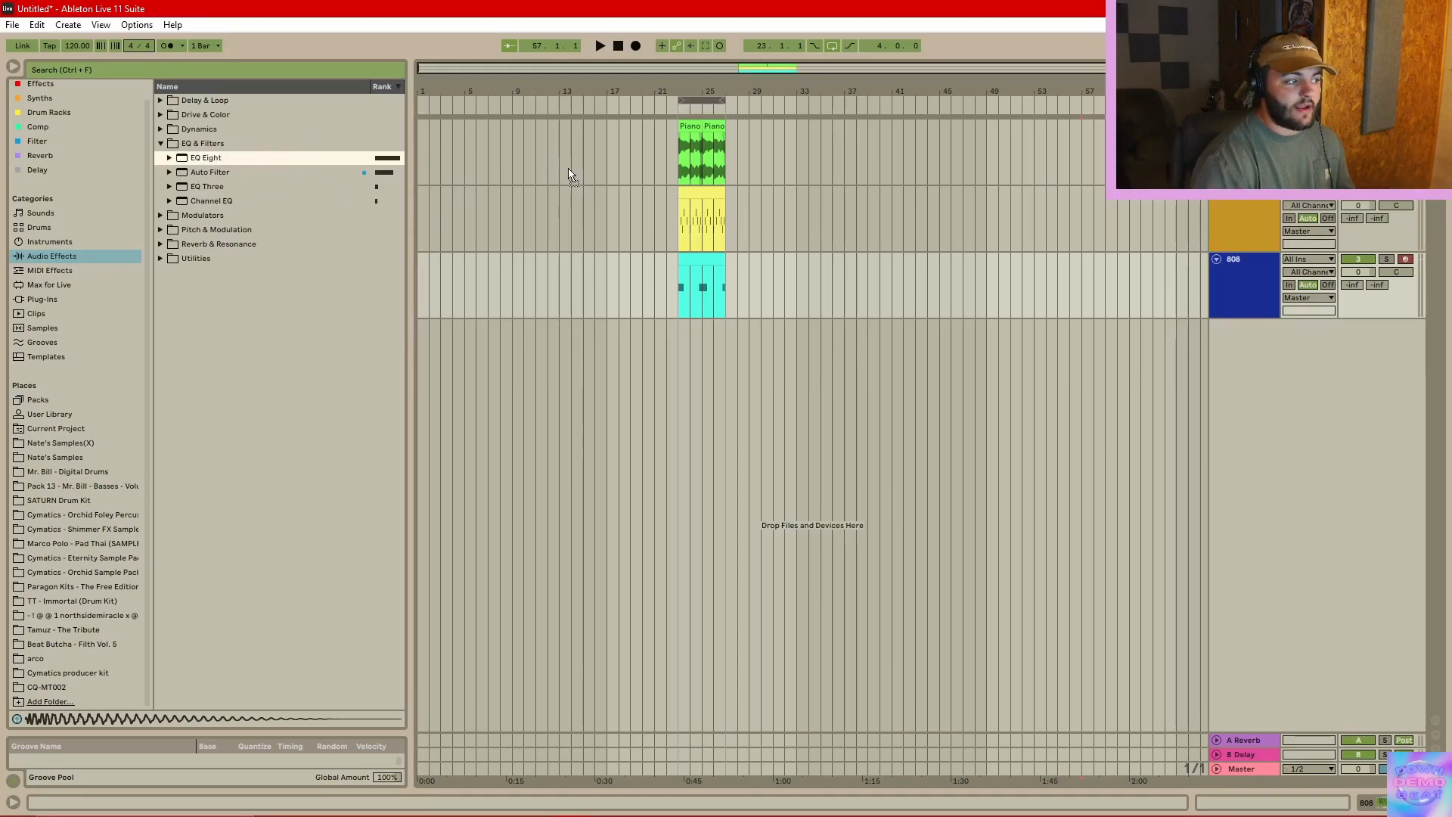
pyautogui.moveTo(206, 158); pyautogui.dragTo(1244, 151)
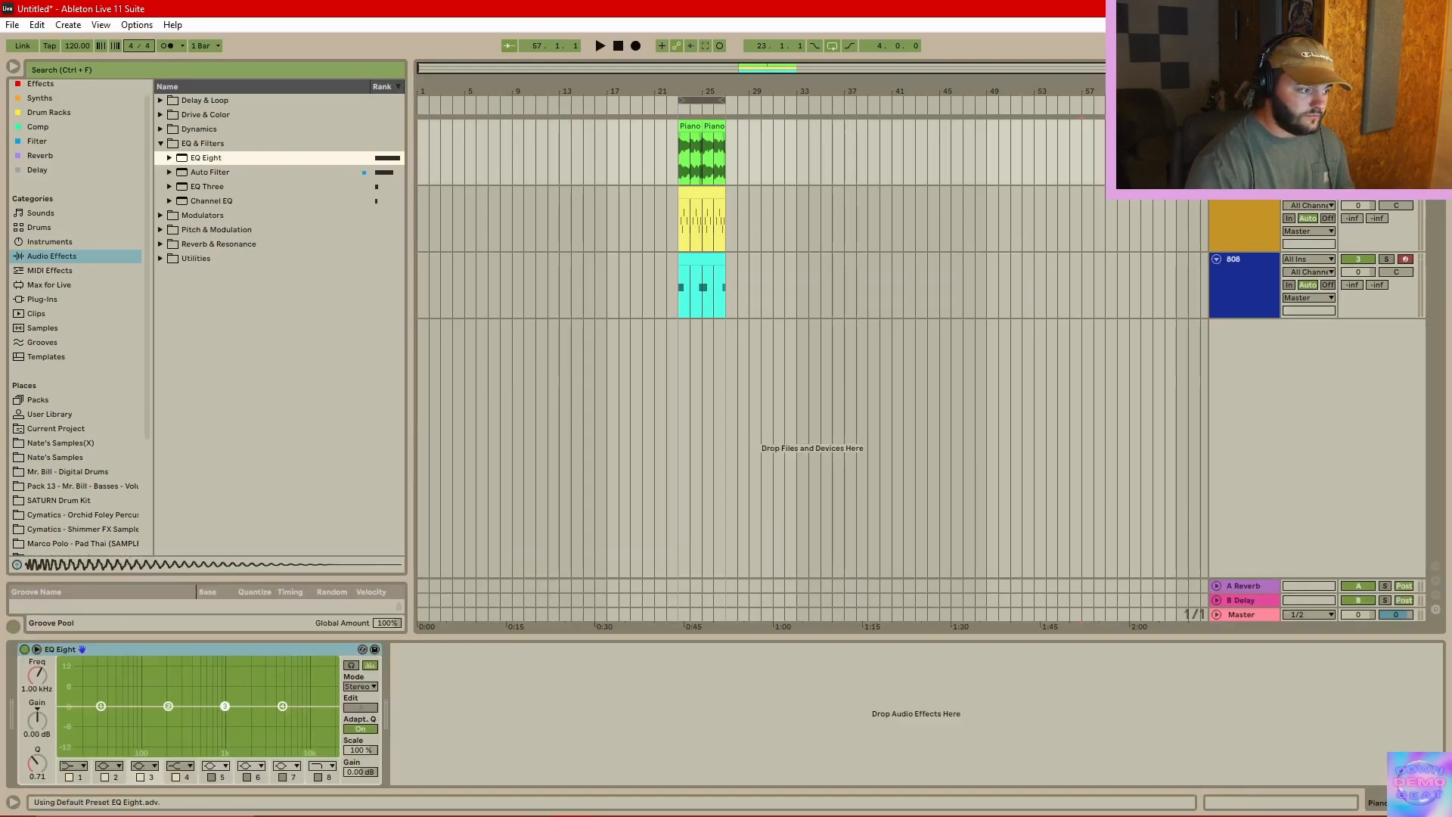
pyautogui.click(82, 767)
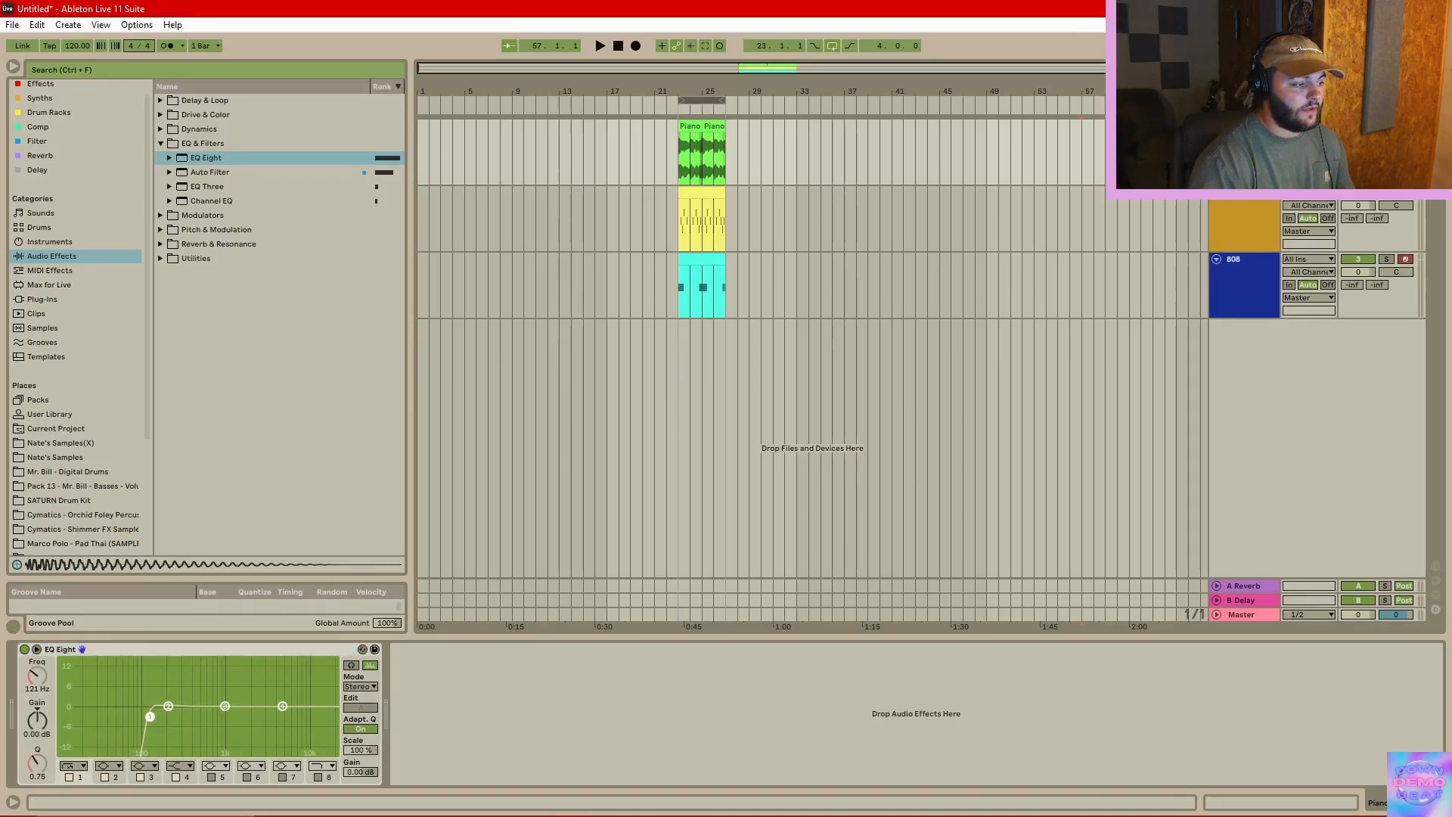
pyautogui.doubleClick(295, 652)
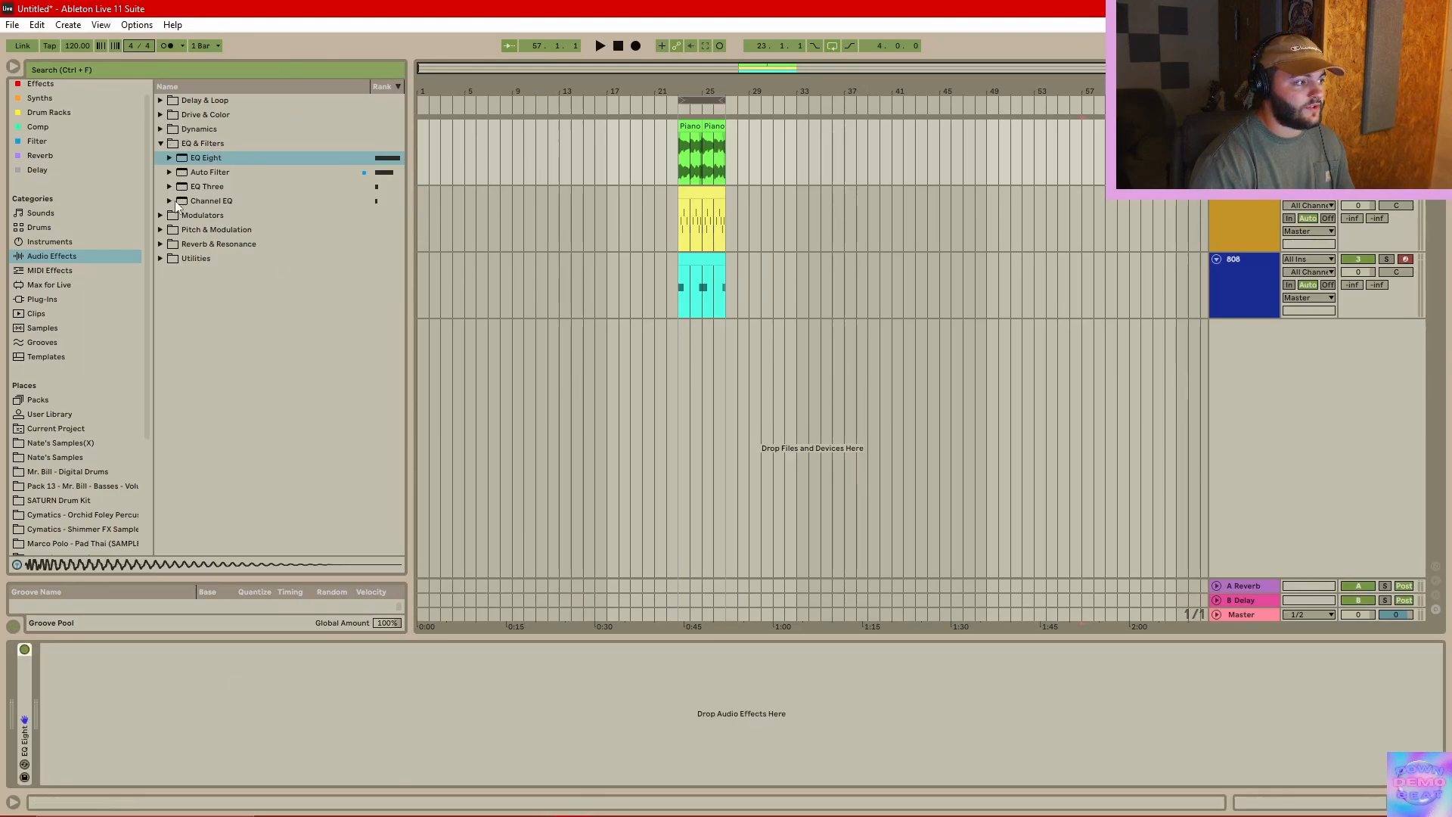
# - Add a Saturator from the Drive & Color effects after EQ Eight on the piano track
pyautogui.click(163, 130)
pyautogui.click(160, 115)
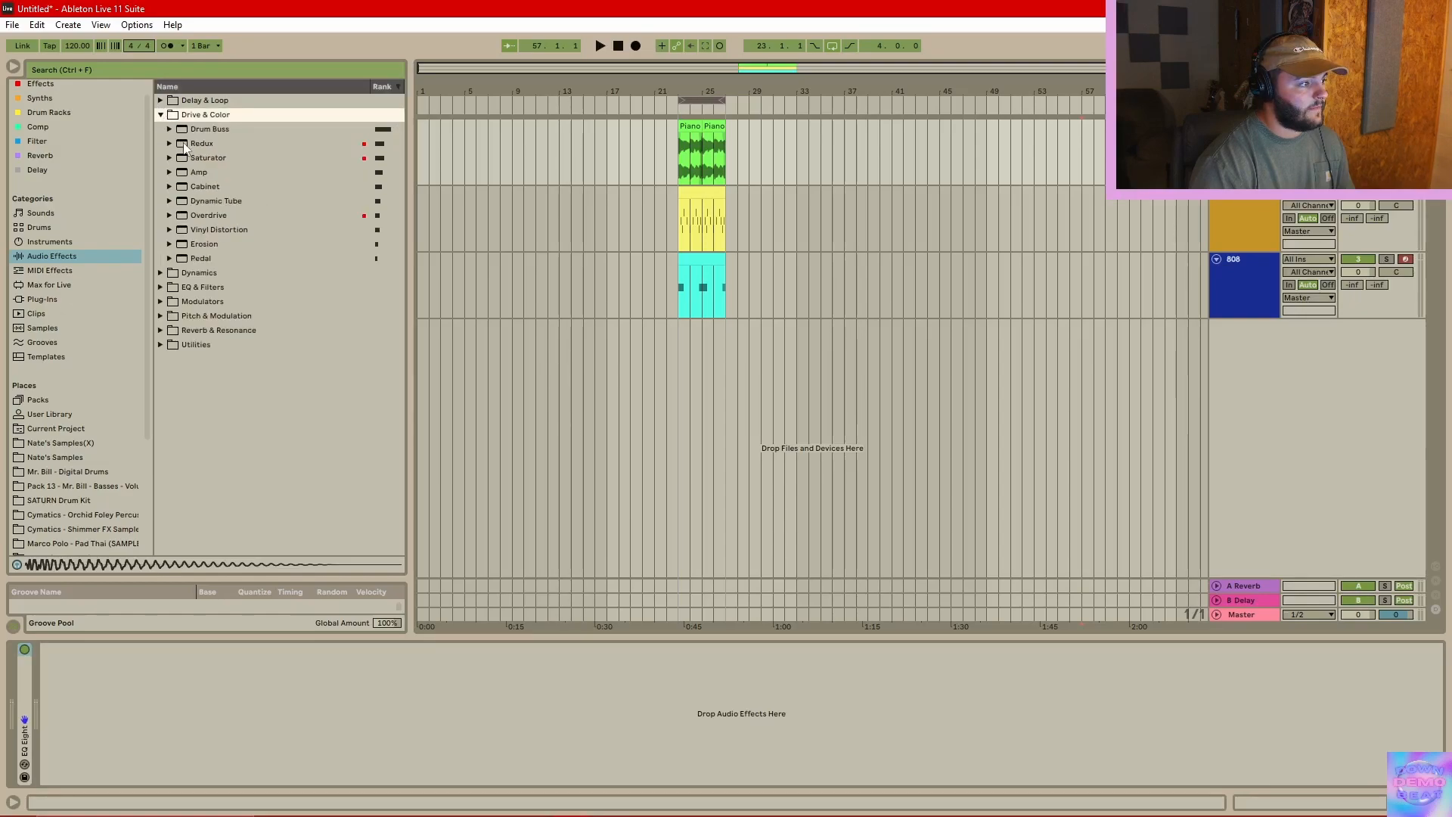
pyautogui.moveTo(198, 156); pyautogui.dragTo(711, 156)
# - With the 808 muted and the loop playing, set Saturator Drive to 34.9 dB, Output to -34.6 dB and Dry/Wet to 62.7%, and fold it
pyautogui.click(1358, 260)
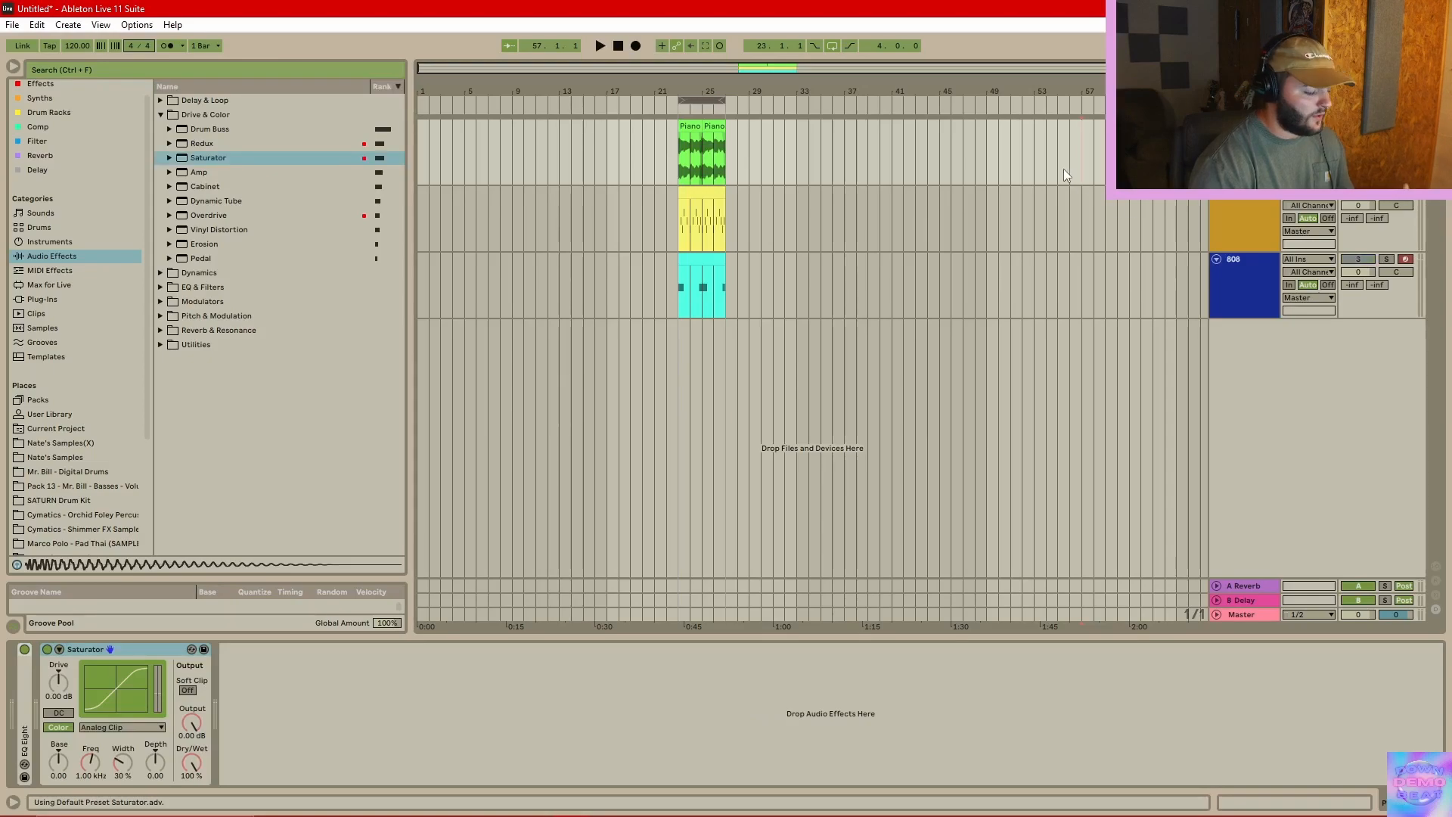
pyautogui.click(677, 154)
pyautogui.press('space')
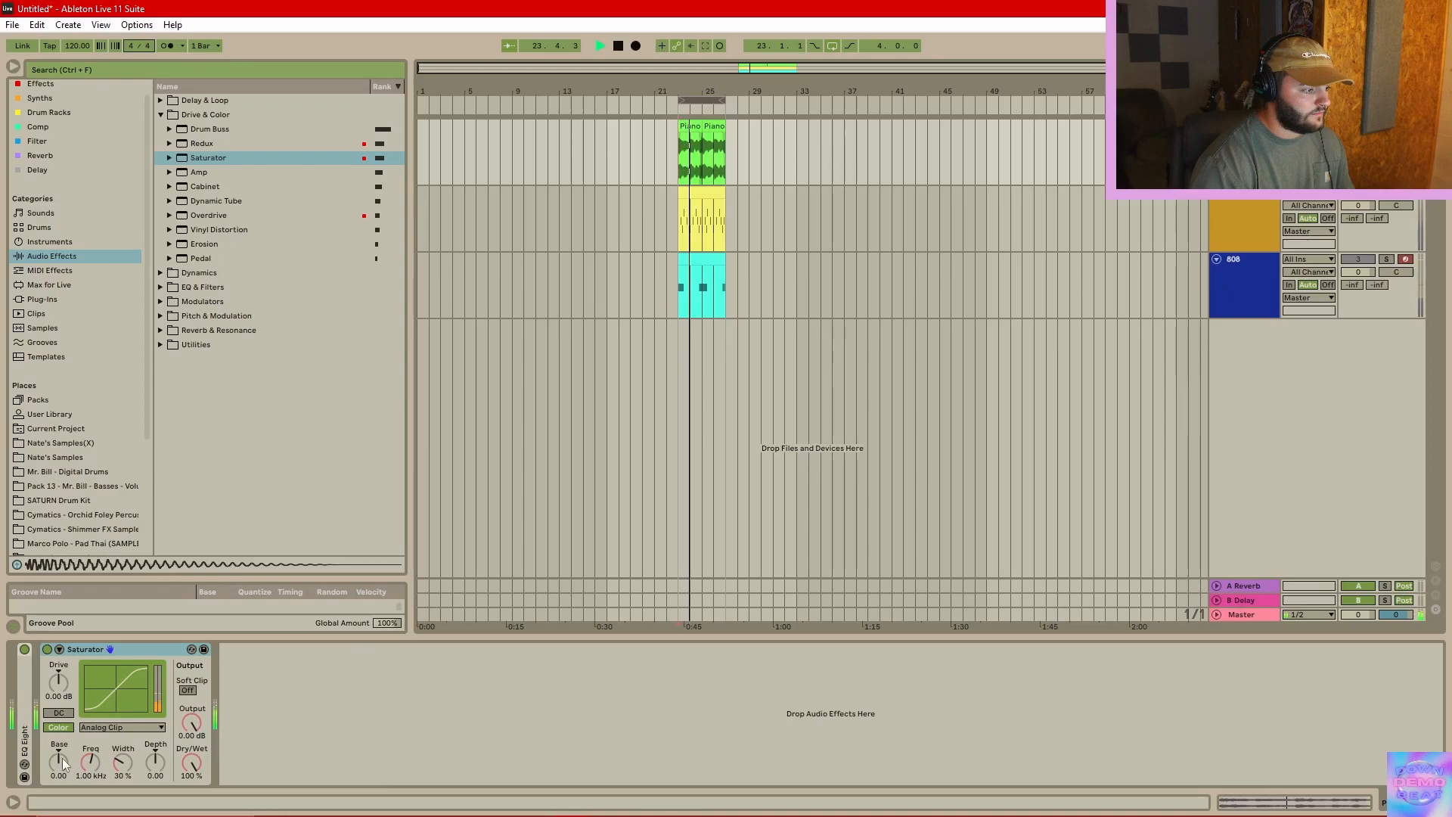
pyautogui.moveTo(58, 682); pyautogui.dragTo(58, 666)
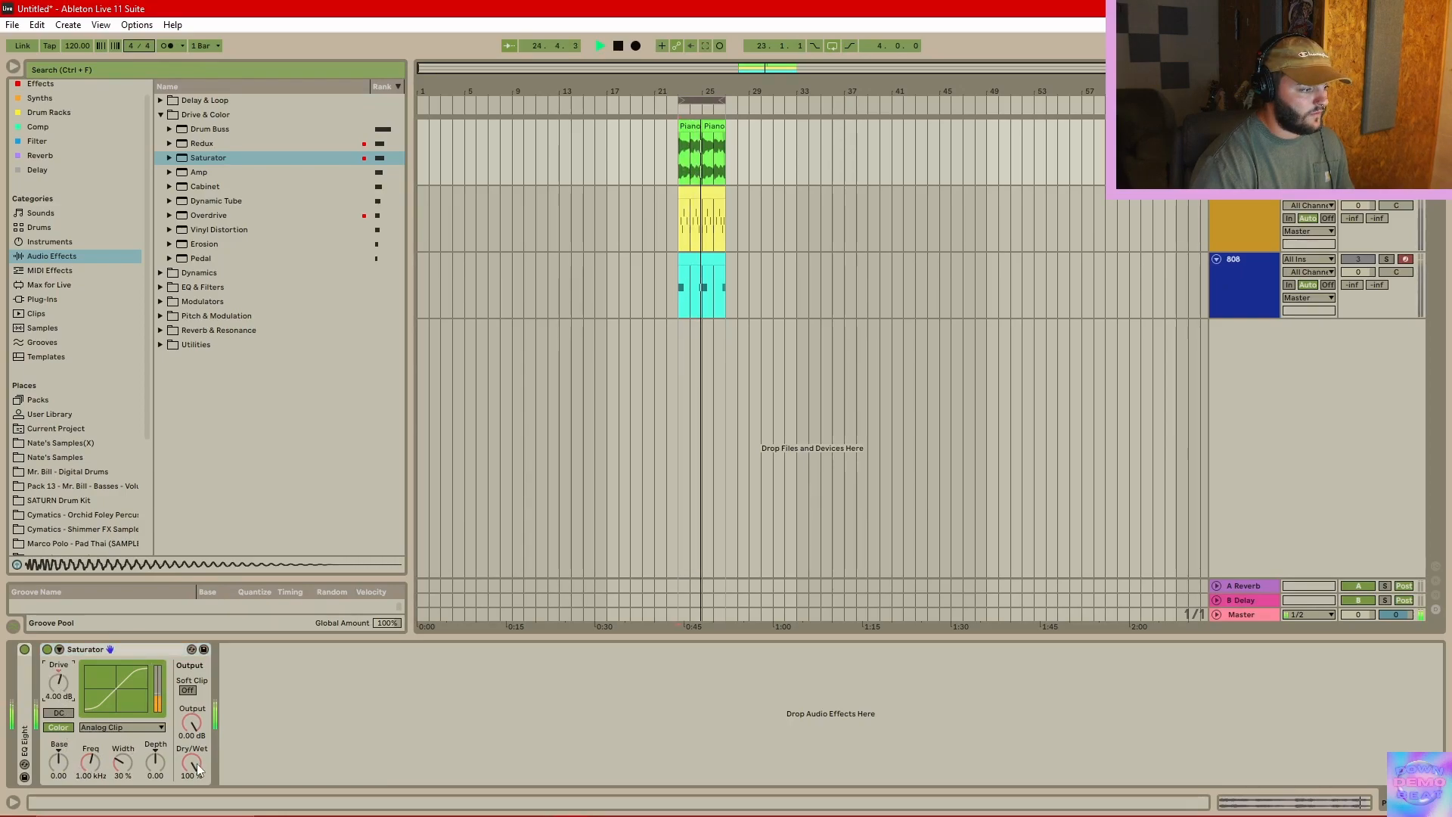
pyautogui.moveTo(191, 722); pyautogui.dragTo(191, 749)
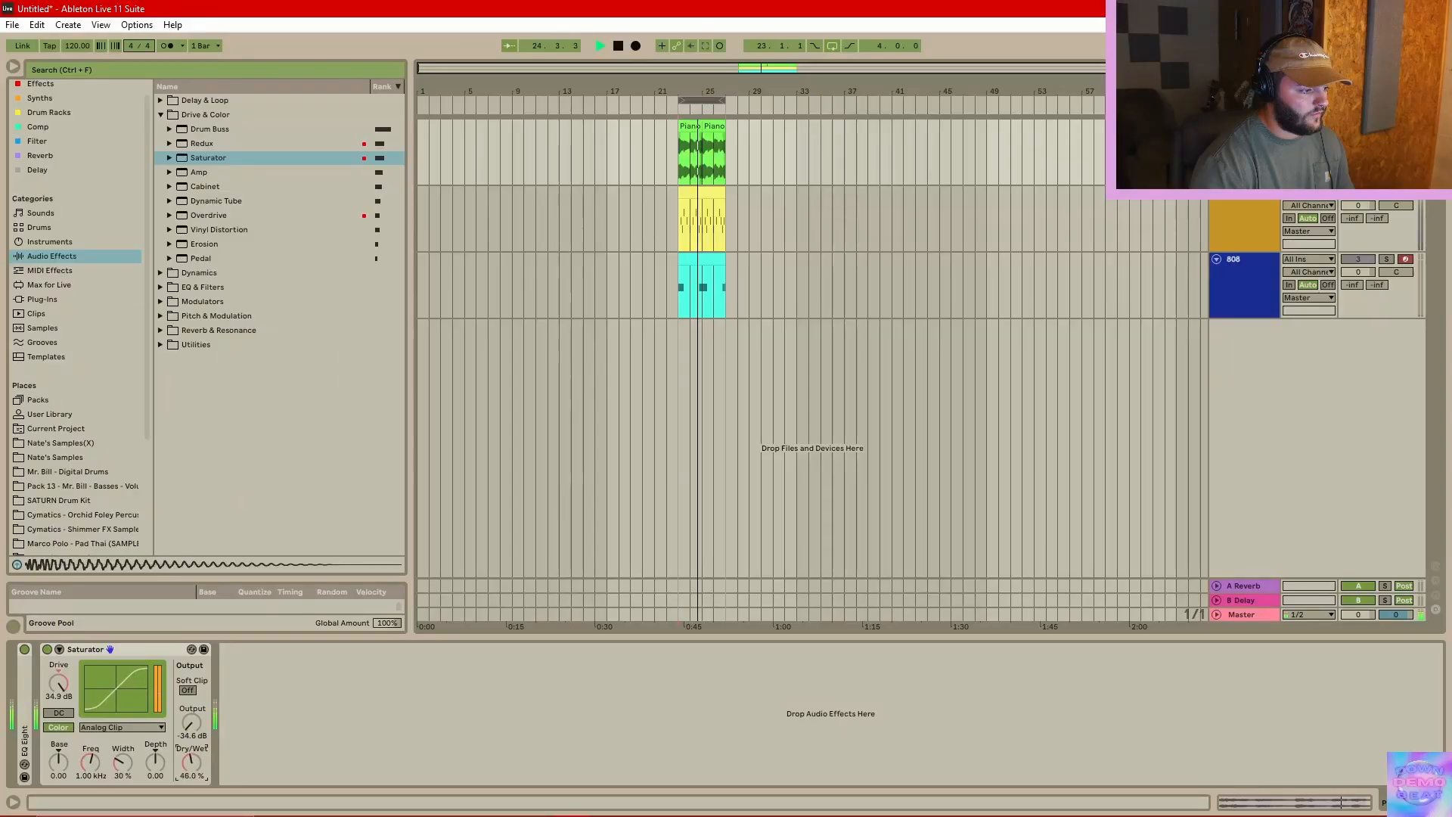
pyautogui.moveTo(191, 763); pyautogui.dragTo(191, 738)
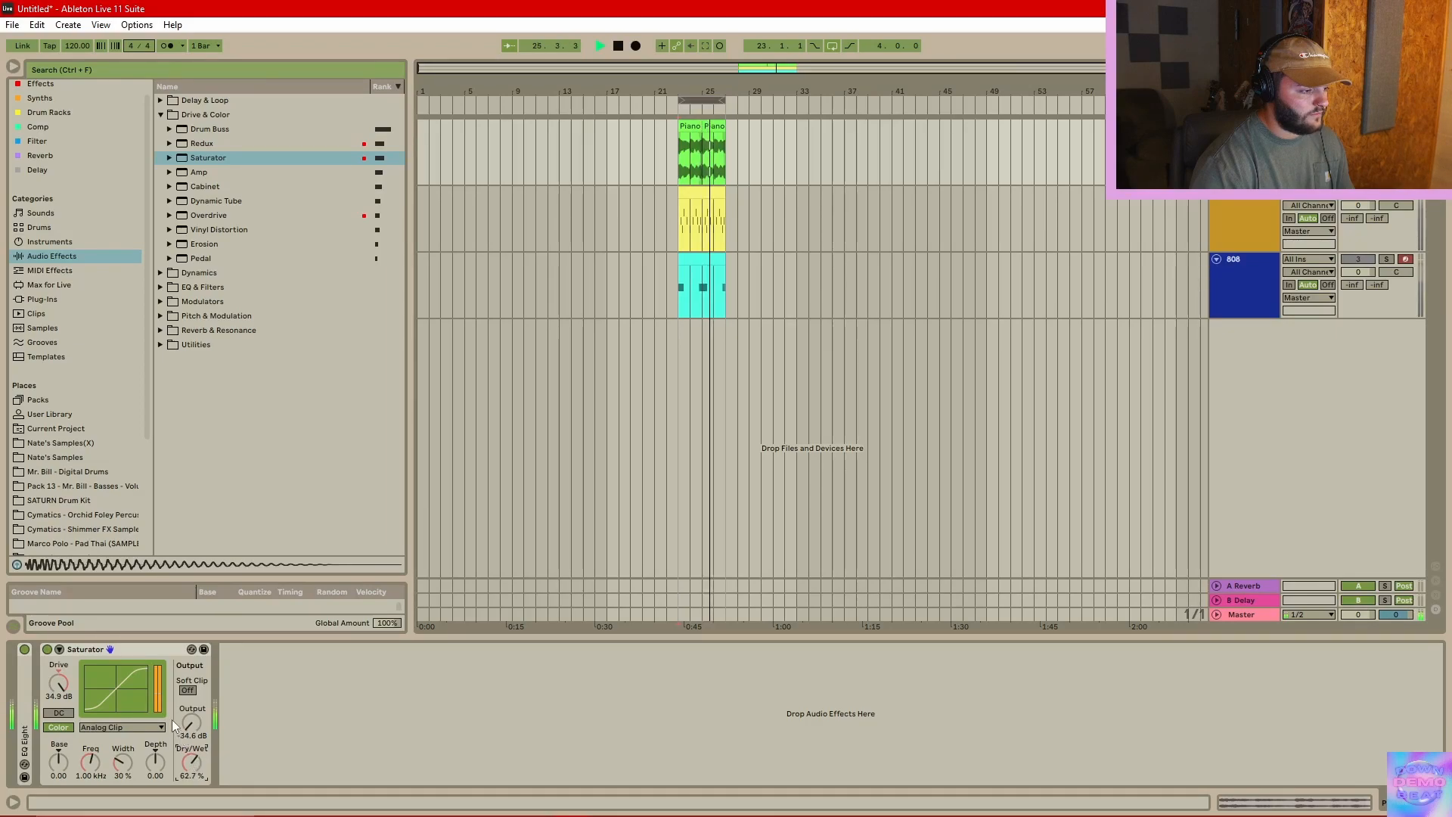
pyautogui.doubleClick(130, 648)
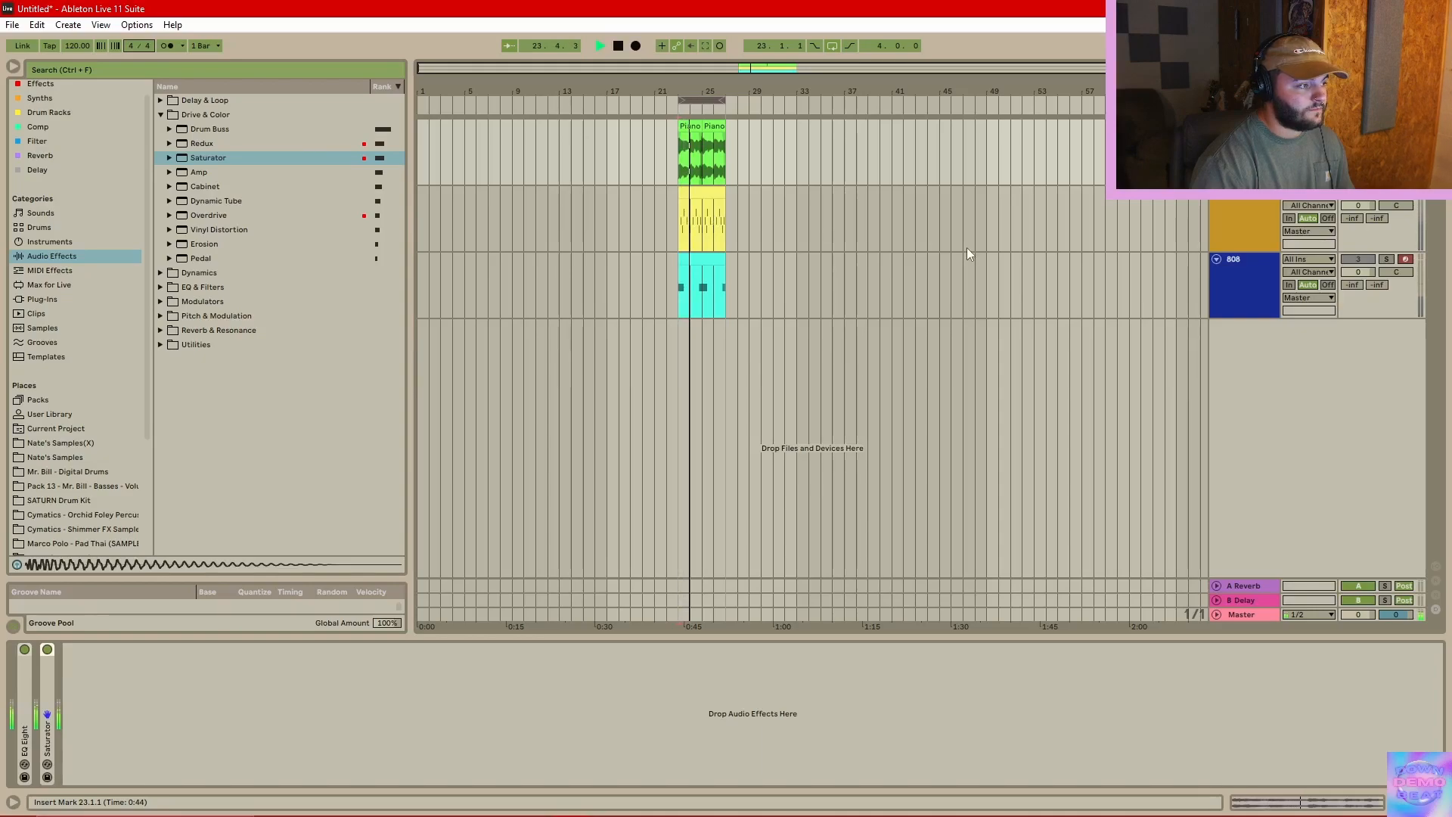
pyautogui.press('space')
pyautogui.press('space')
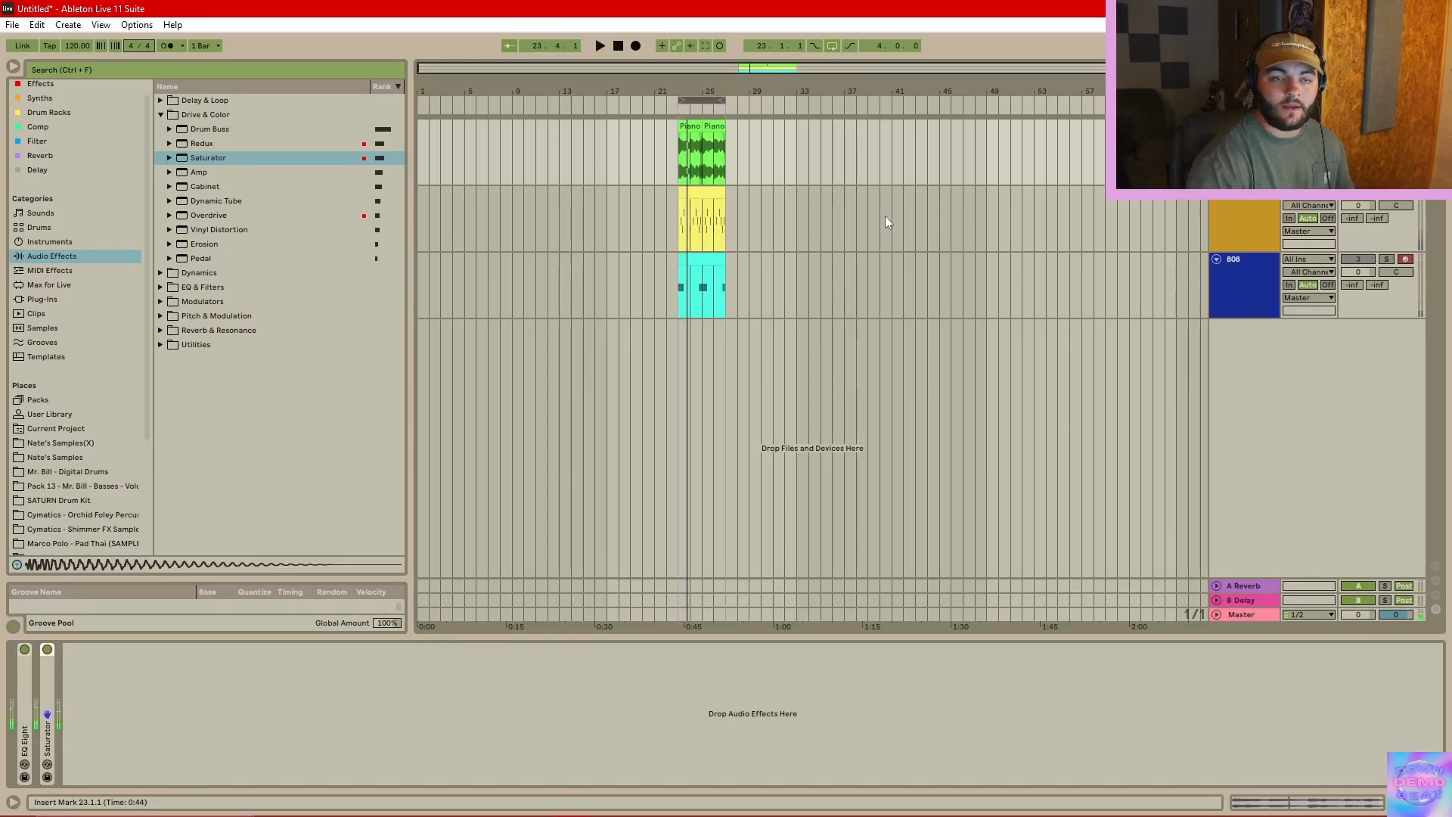
# - Add a Delay after the Saturator, with a synced time of 2 sixteenths and its filter at about 1.73 kHz with width 2.74
pyautogui.click(203, 100)
pyautogui.moveTo(199, 116); pyautogui.dragTo(346, 743)
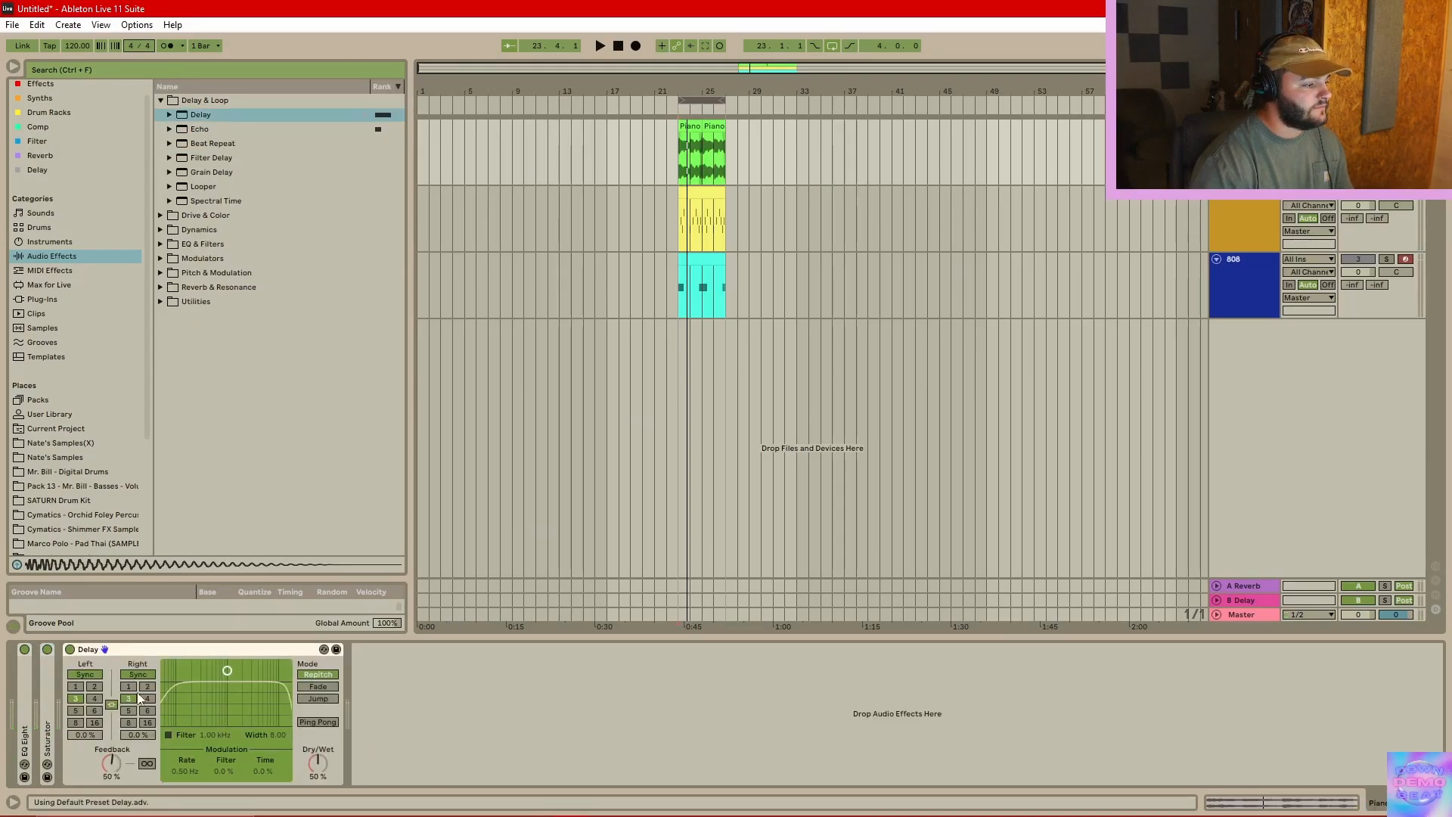
pyautogui.click(147, 686)
pyautogui.moveTo(223, 674); pyautogui.dragTo(239, 705)
# - Play the loop, enable Ping Pong on the Delay, and raise its feedback to 82%
pyautogui.press('space')
pyautogui.click(319, 723)
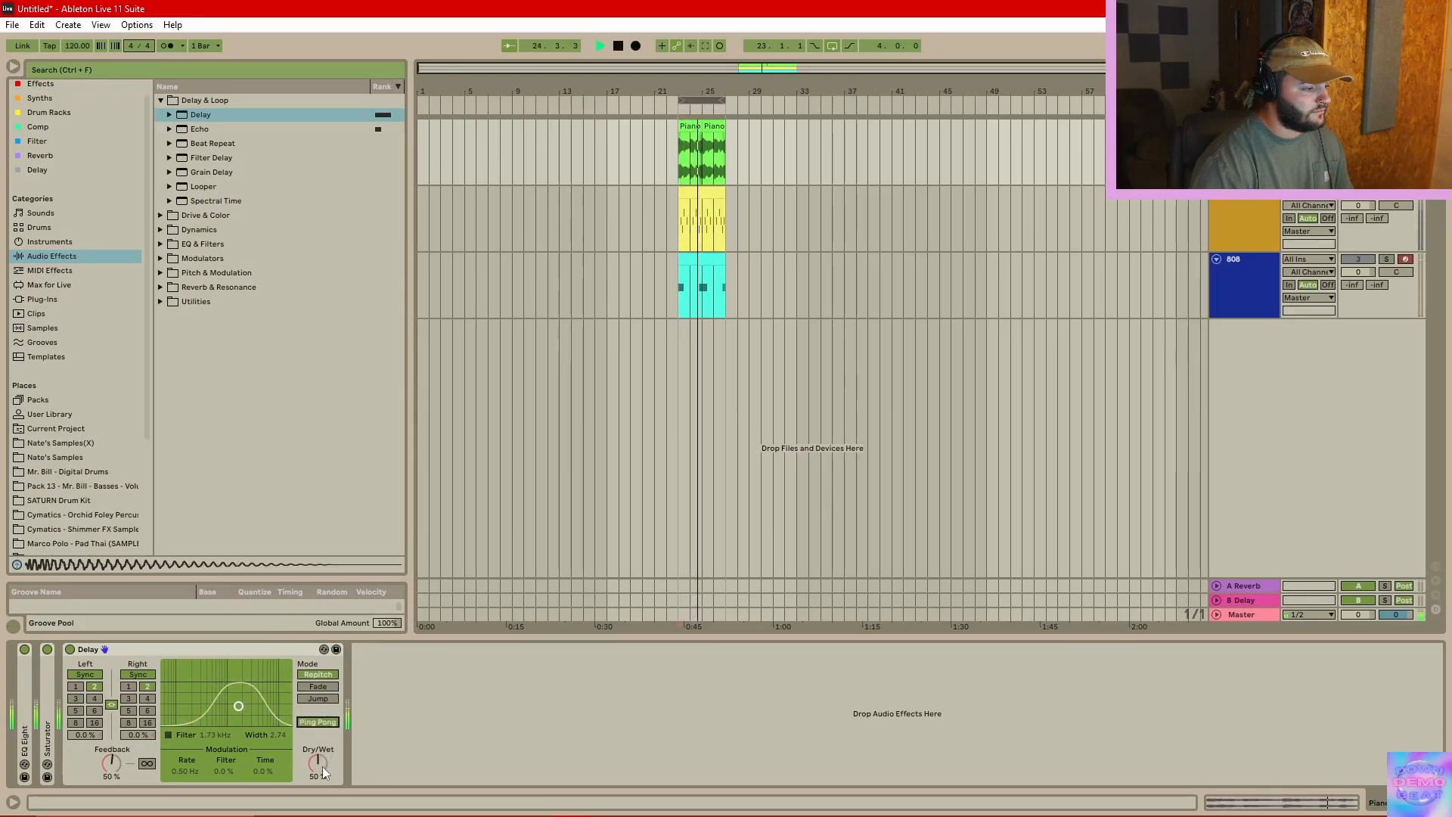
pyautogui.moveTo(112, 770); pyautogui.dragTo(112, 740)
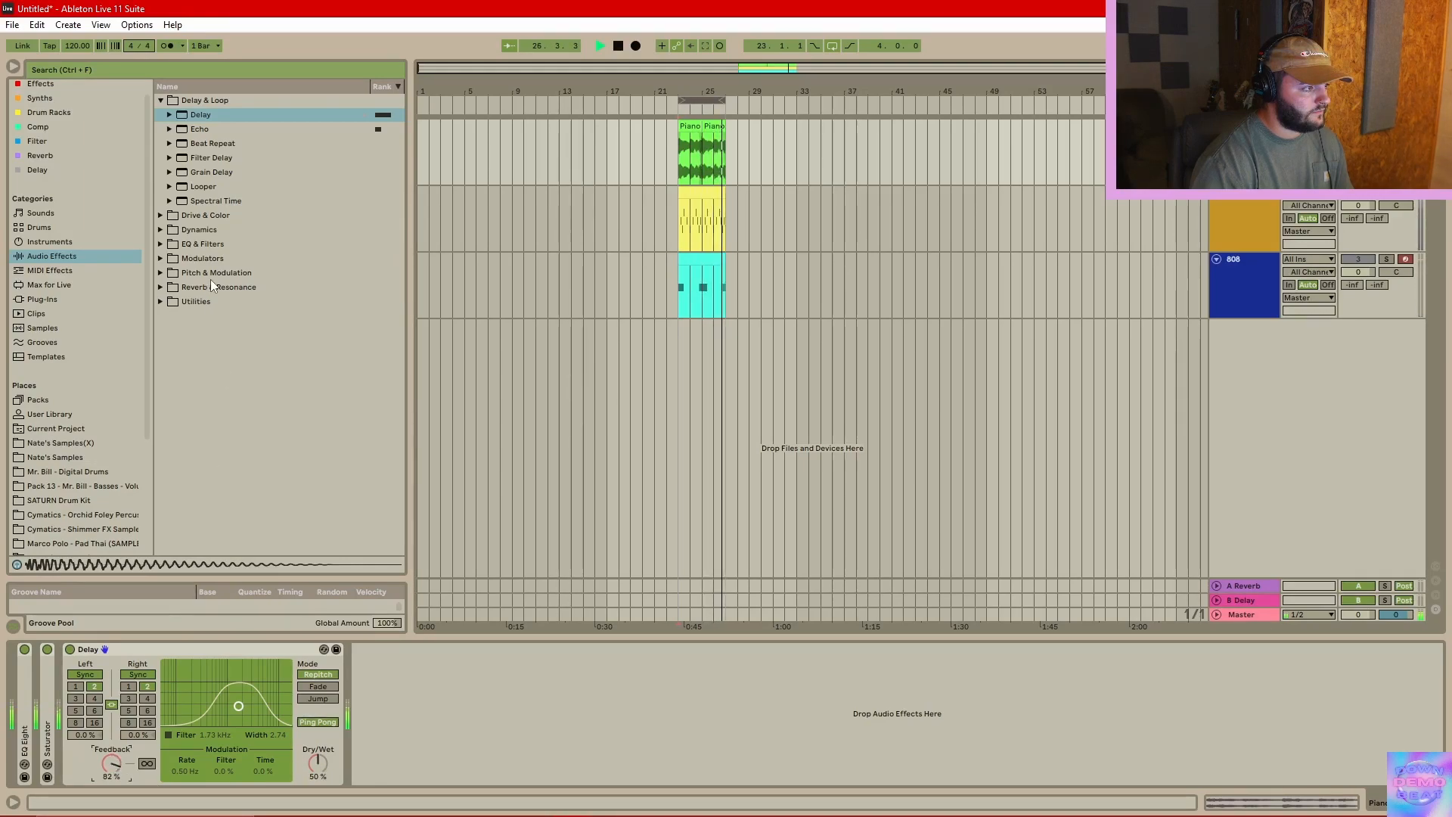
pyautogui.click(836, 404)
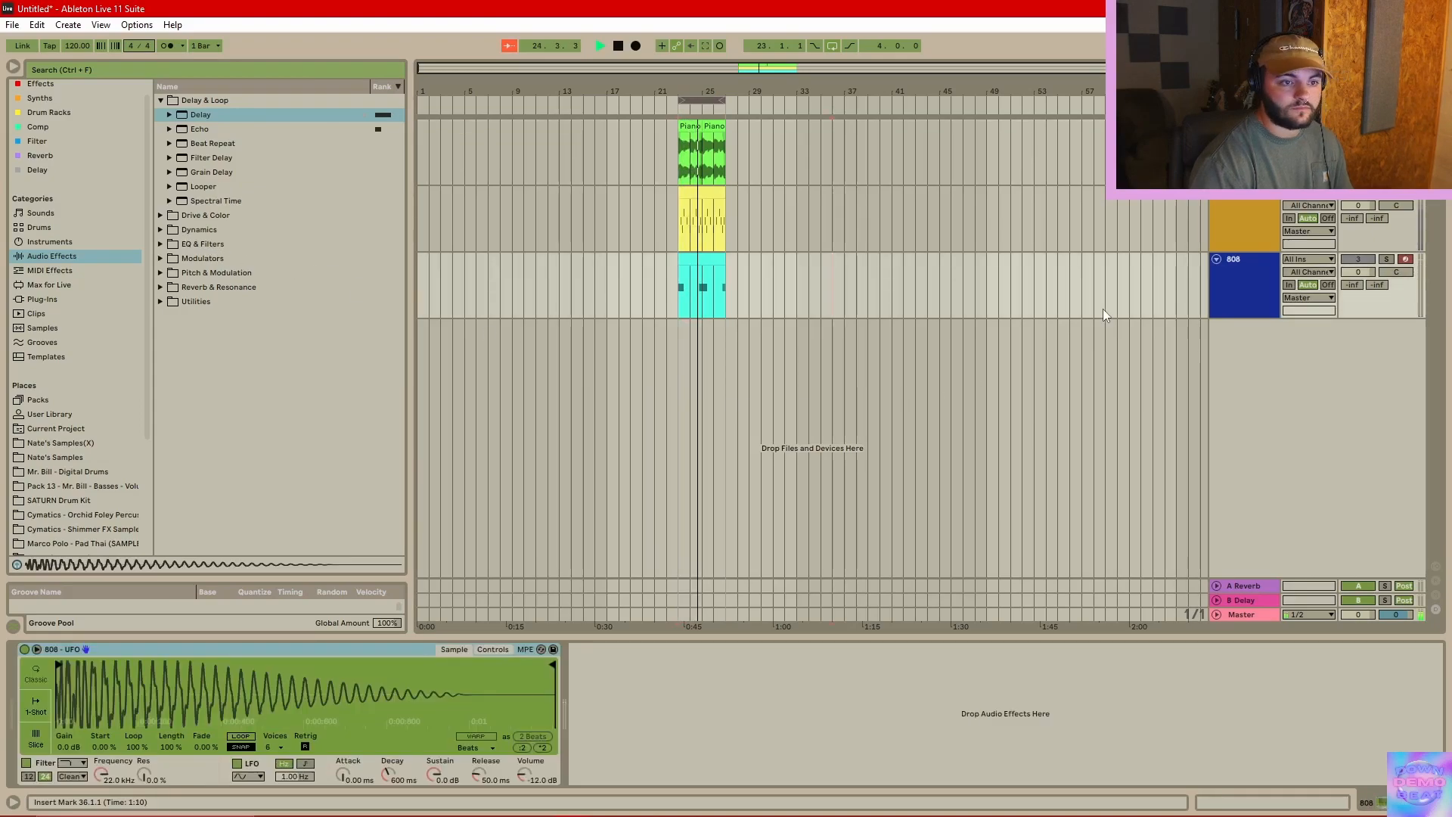
# - Play the full loop from bar 23 with the 808 unmuted, and check the devices on the piano, drum and 808 tracks
pyautogui.click(1233, 168)
pyautogui.press('space')
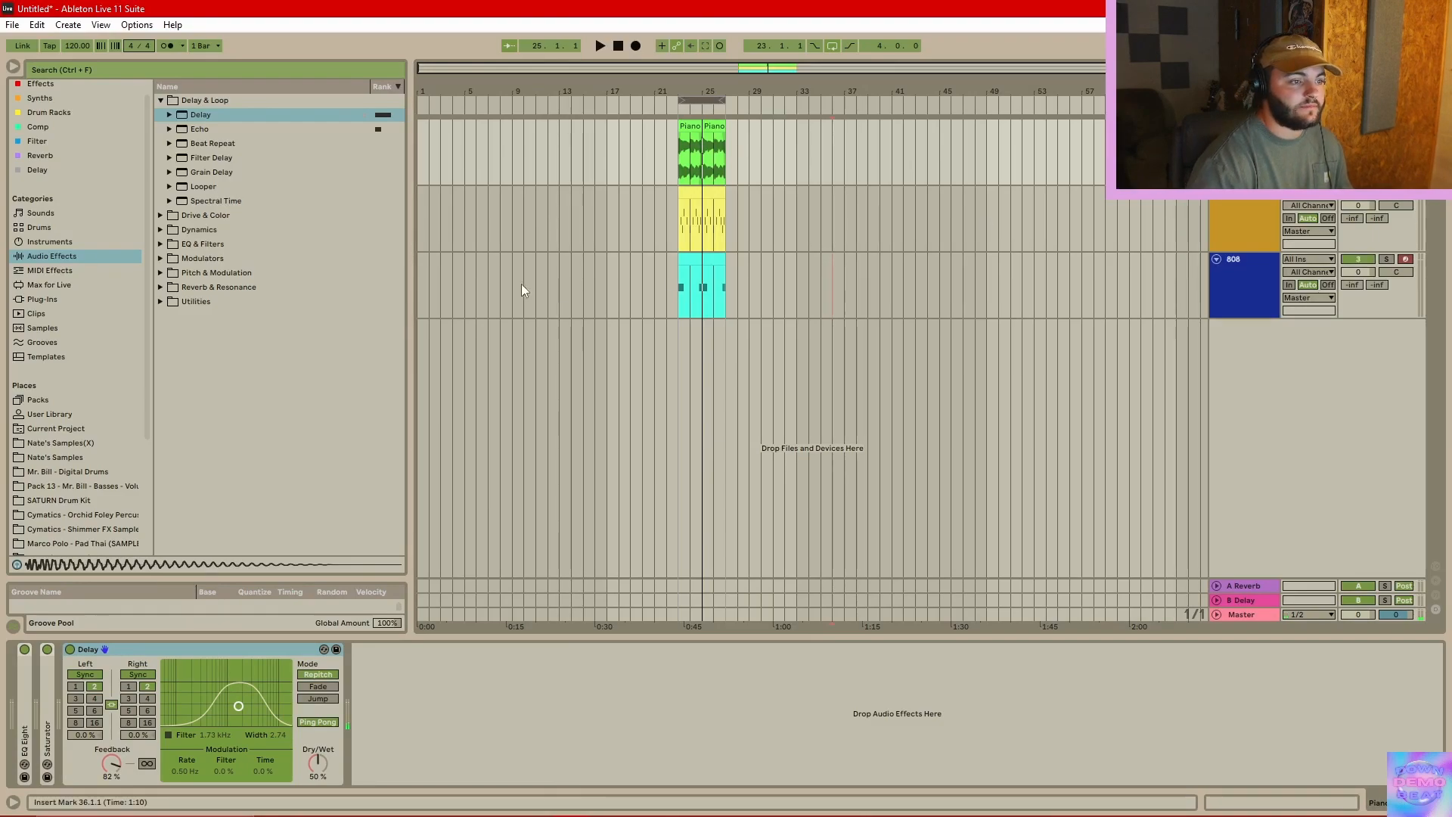
pyautogui.click(680, 230)
pyautogui.press('space')
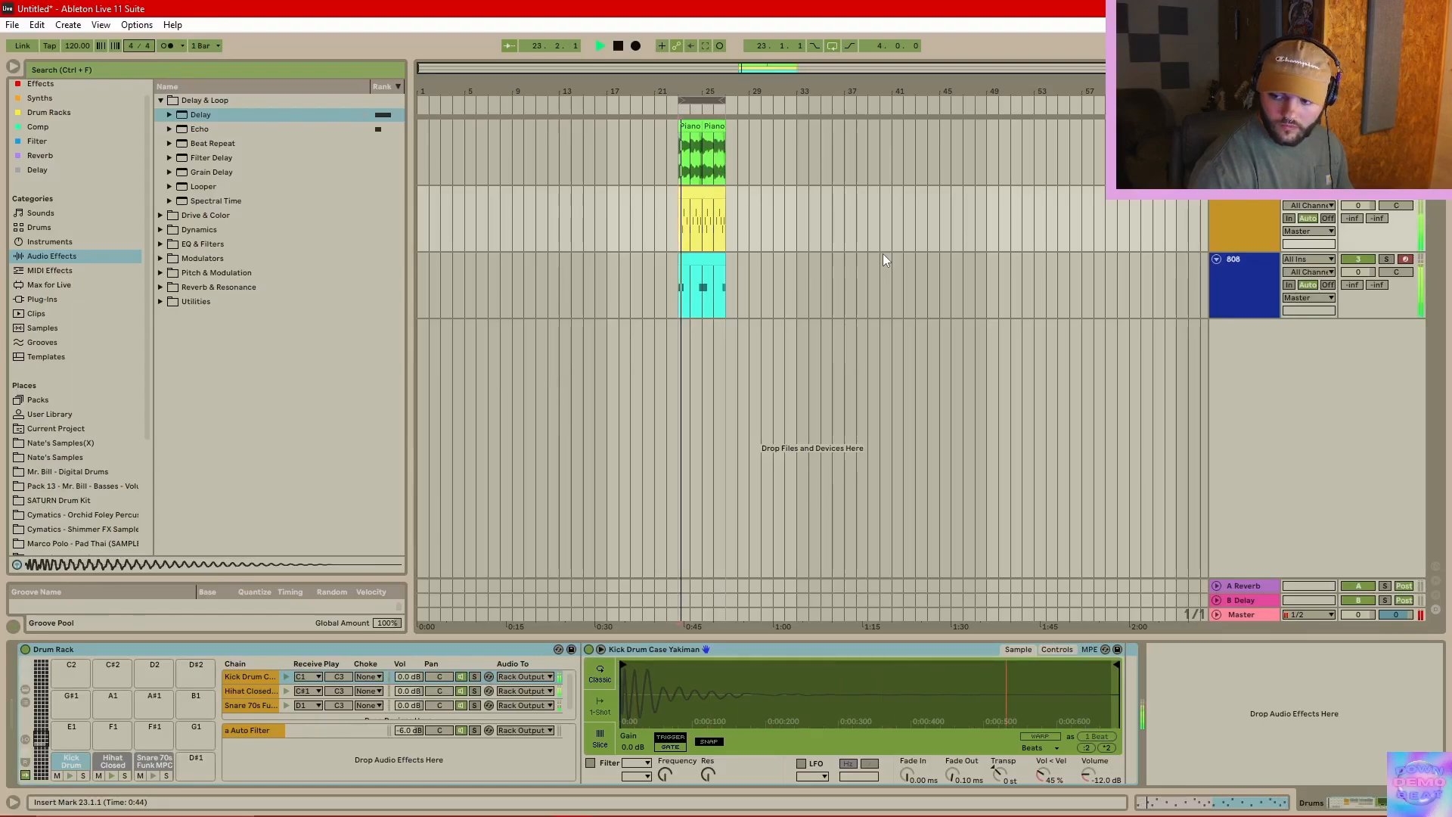
pyautogui.press('space')
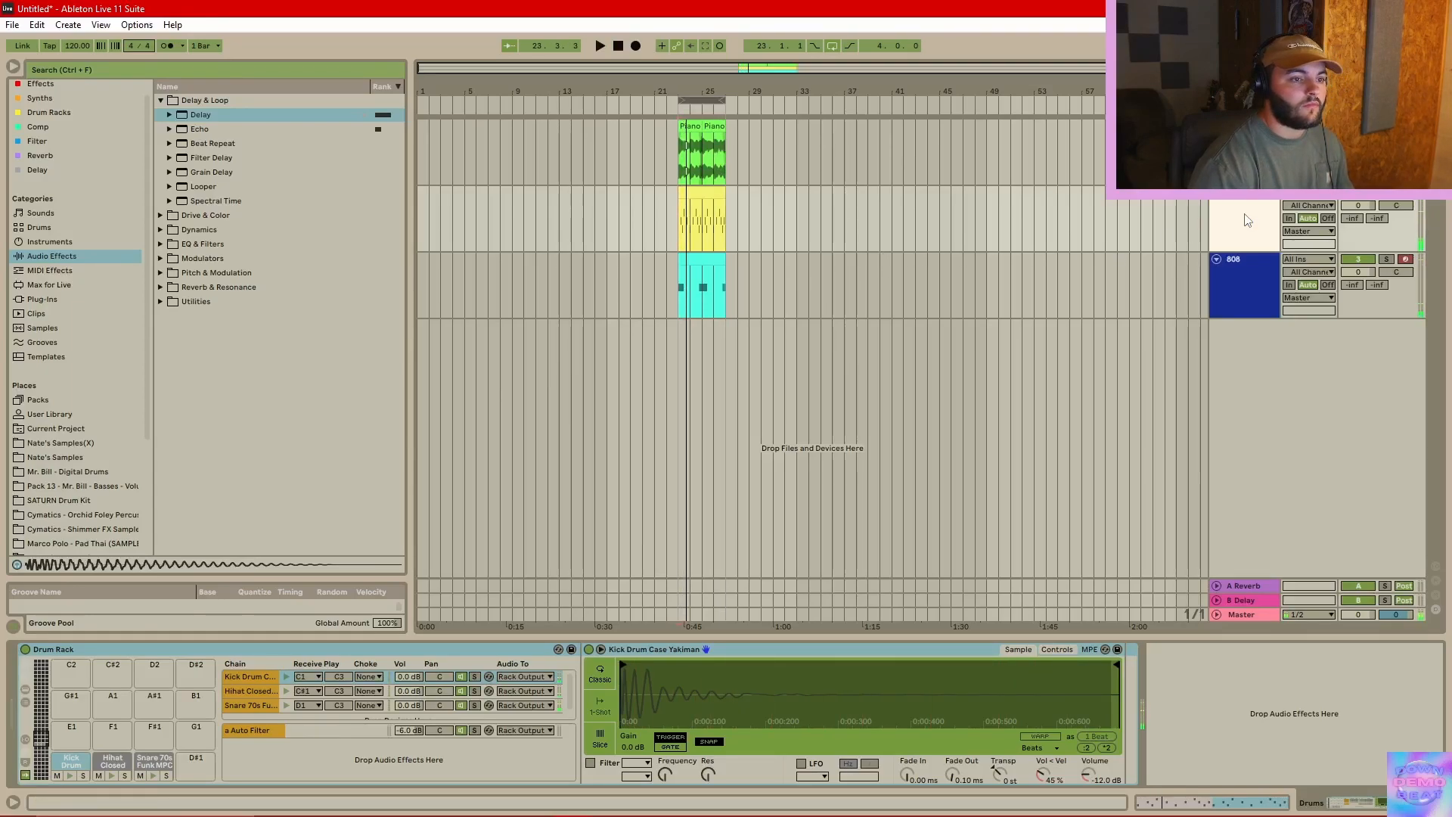
pyautogui.click(1245, 151)
pyautogui.click(1234, 226)
pyautogui.click(1250, 261)
pyautogui.click(1246, 227)
pyautogui.click(1245, 155)
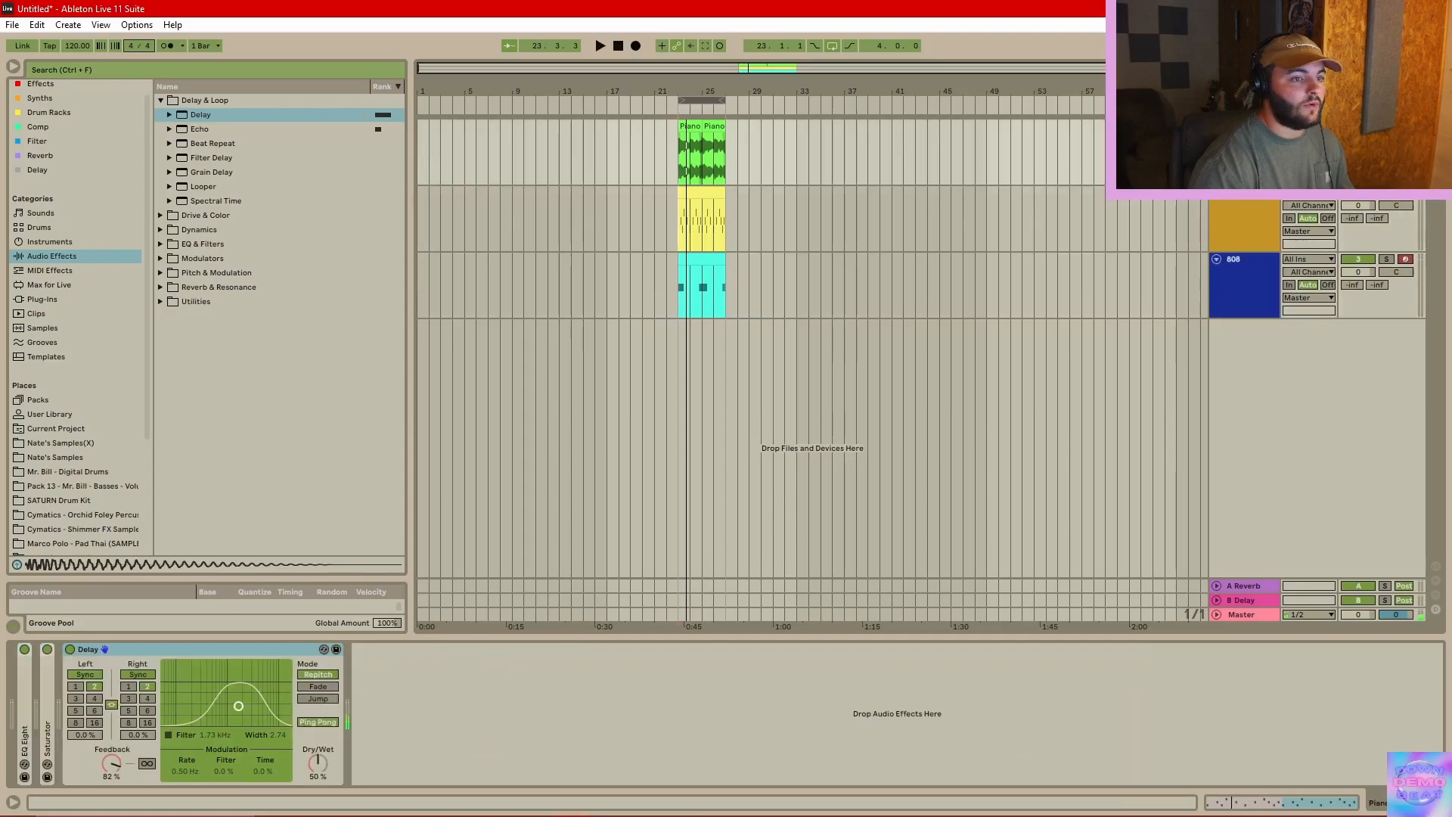
# - Unfold the B Delay return track and delete the Delay from the piano track
pyautogui.click(1239, 600)
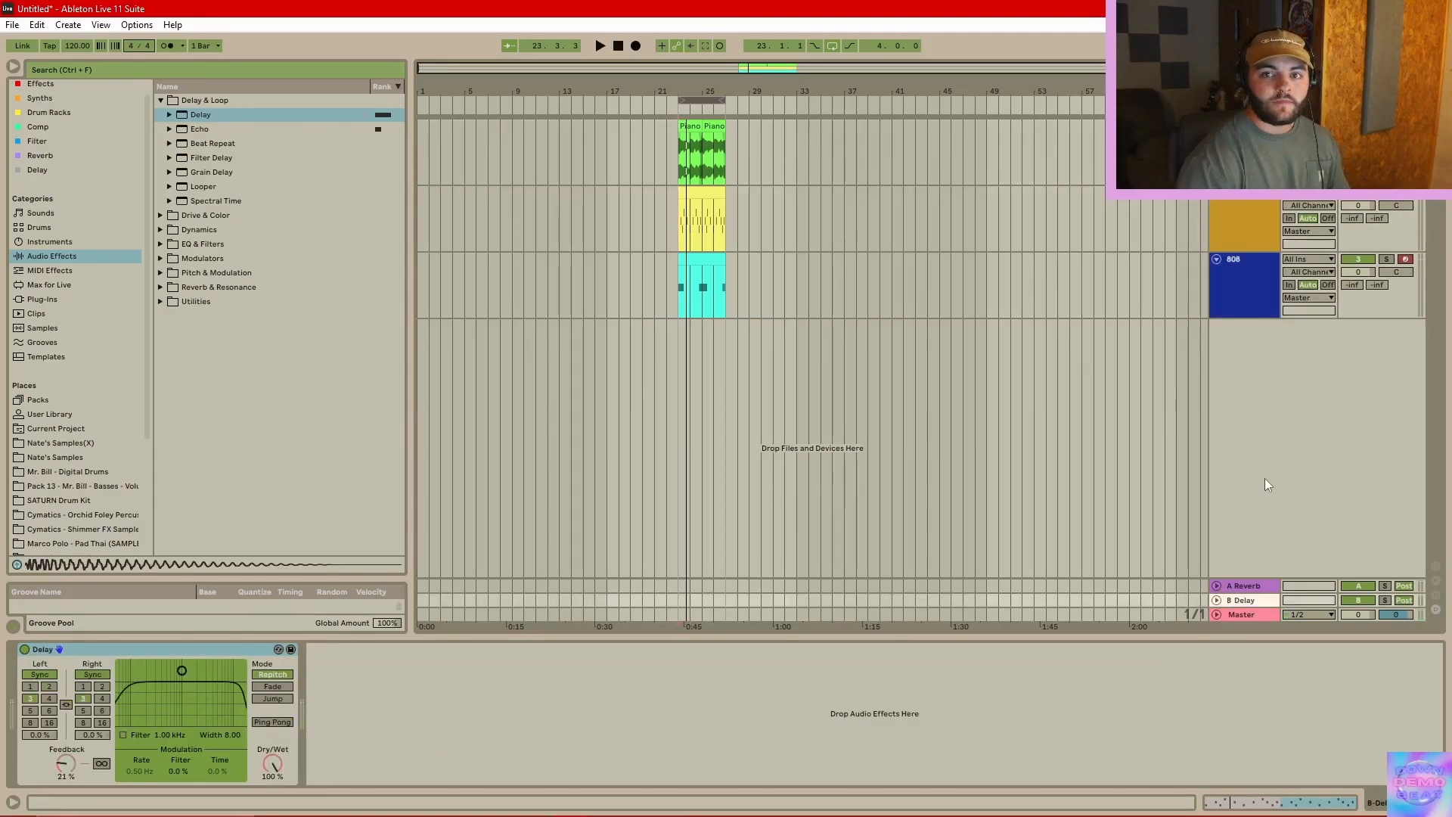
pyautogui.click(1218, 600)
pyautogui.click(1243, 154)
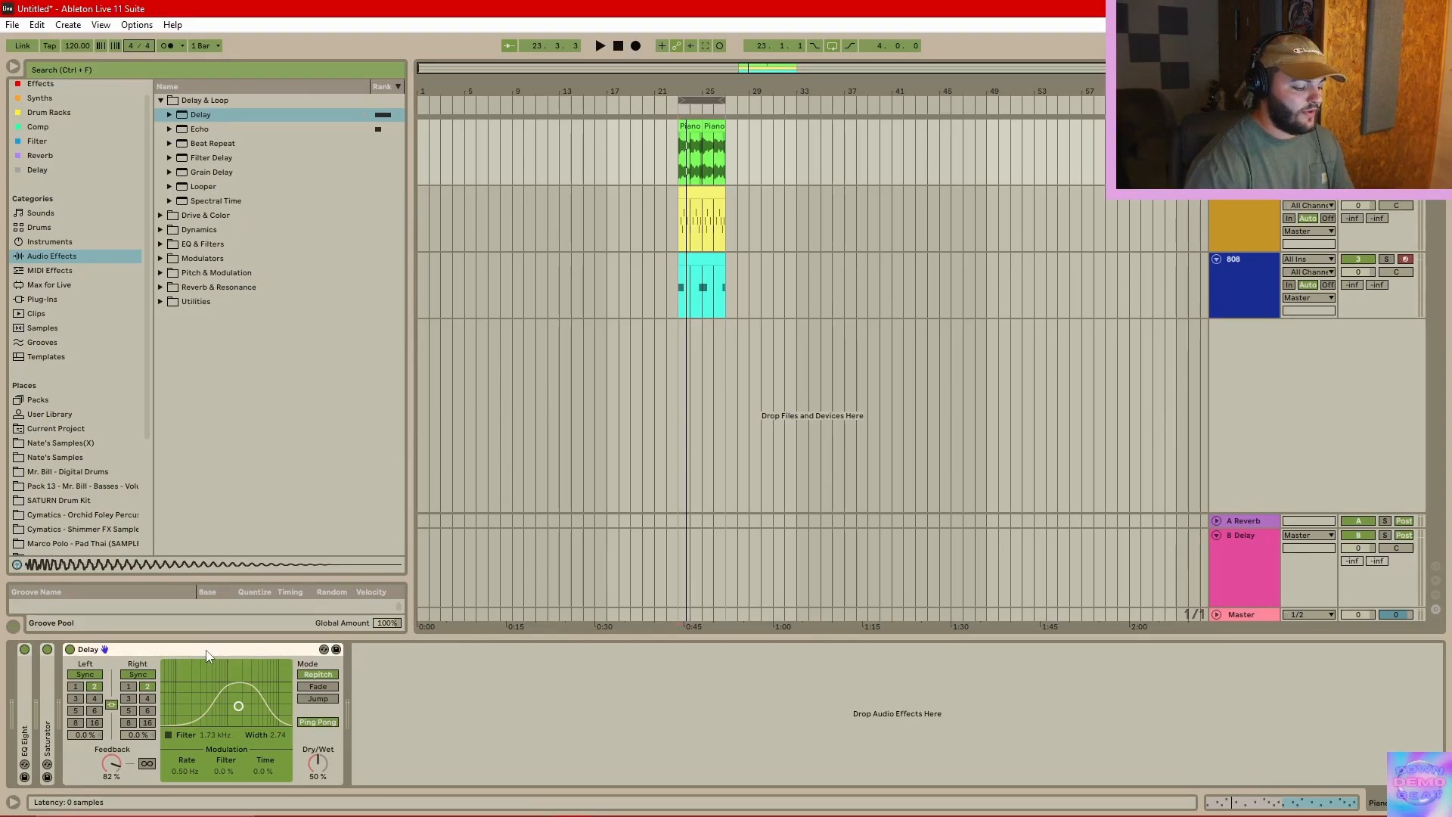
pyautogui.press('Delete')
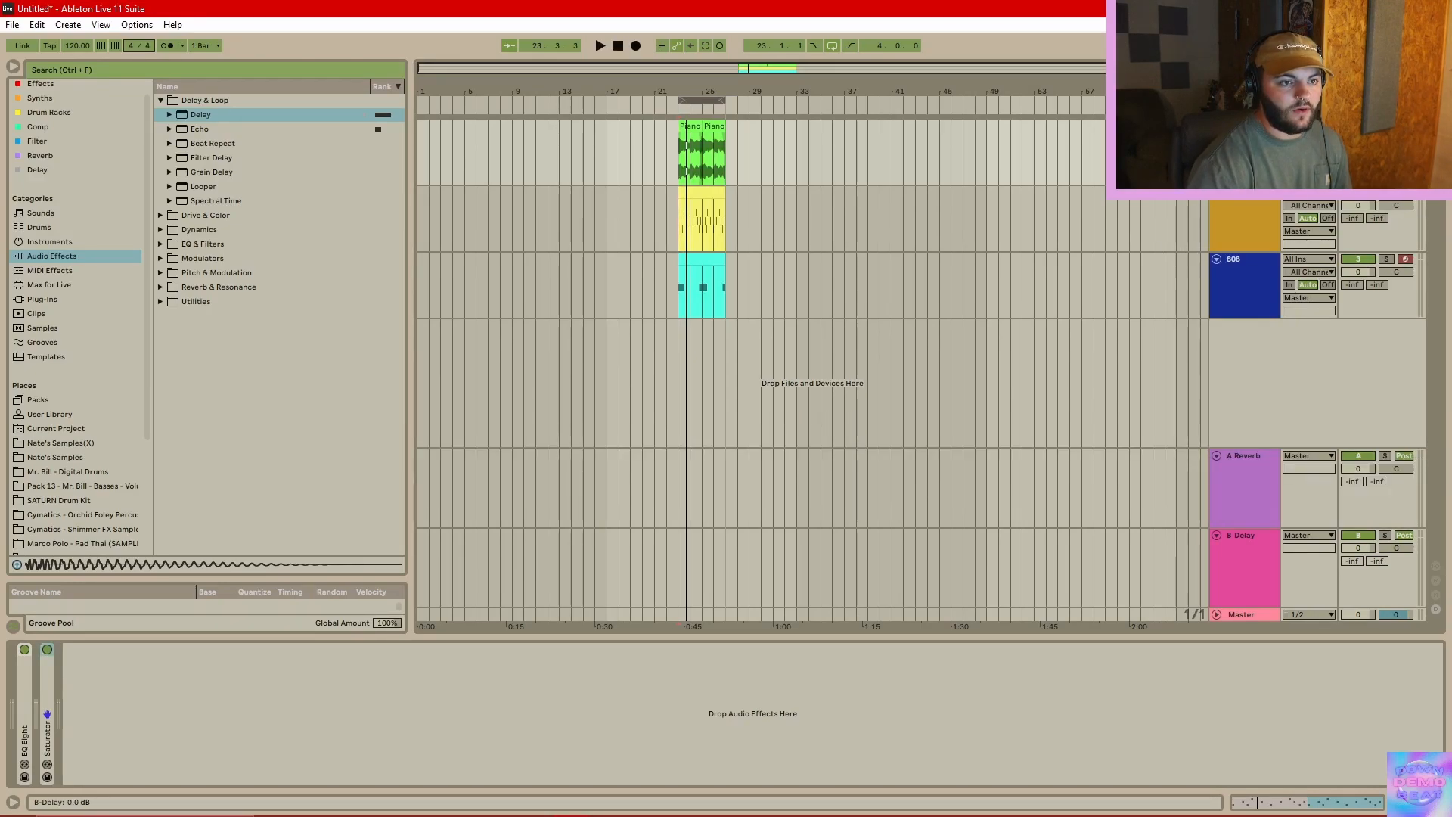
# - On the B Delay return, set the Delay's filter to 1.73 kHz with width 2.74 and enable Ping Pong
pyautogui.click(1238, 483)
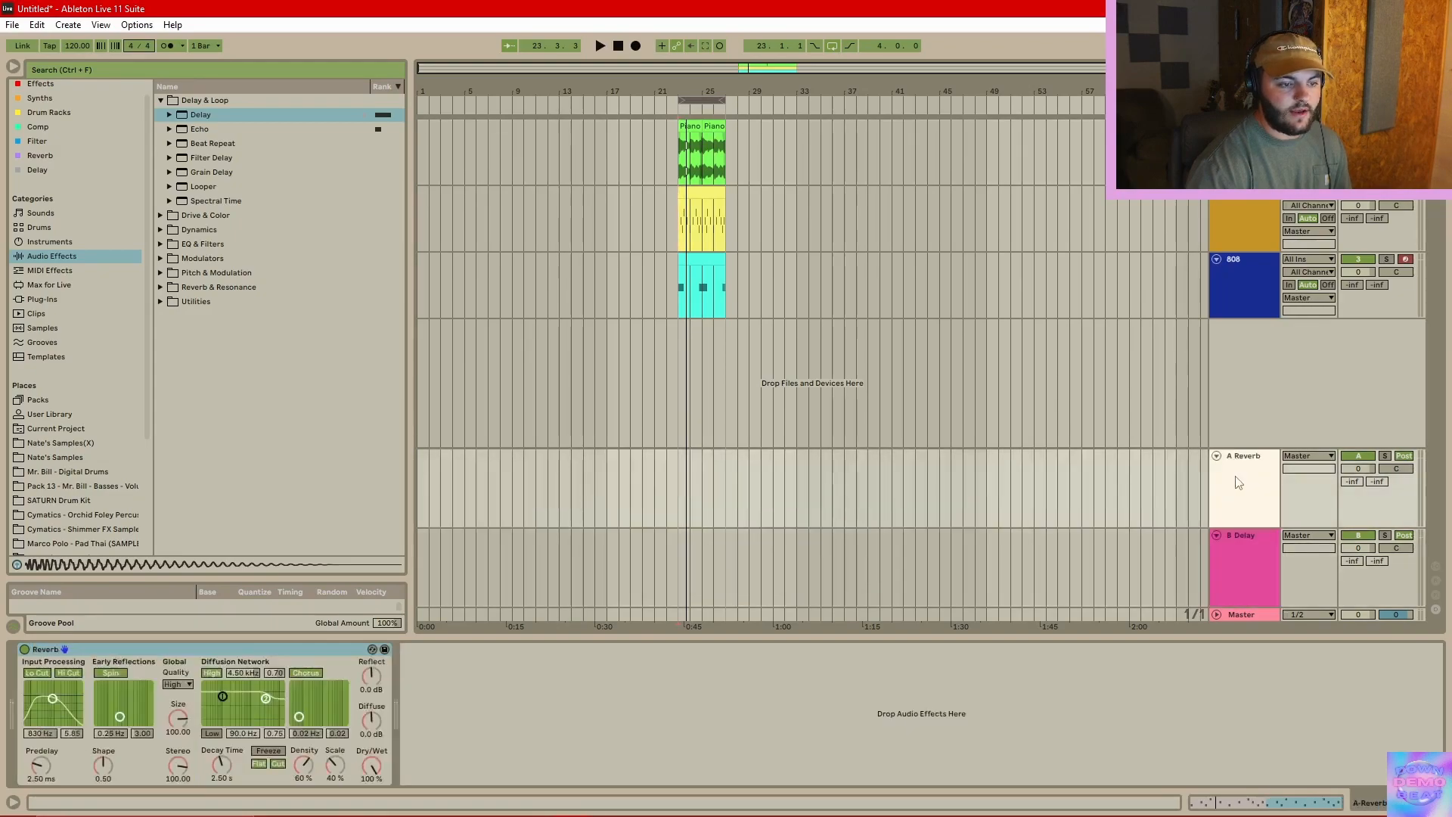
pyautogui.click(1244, 490)
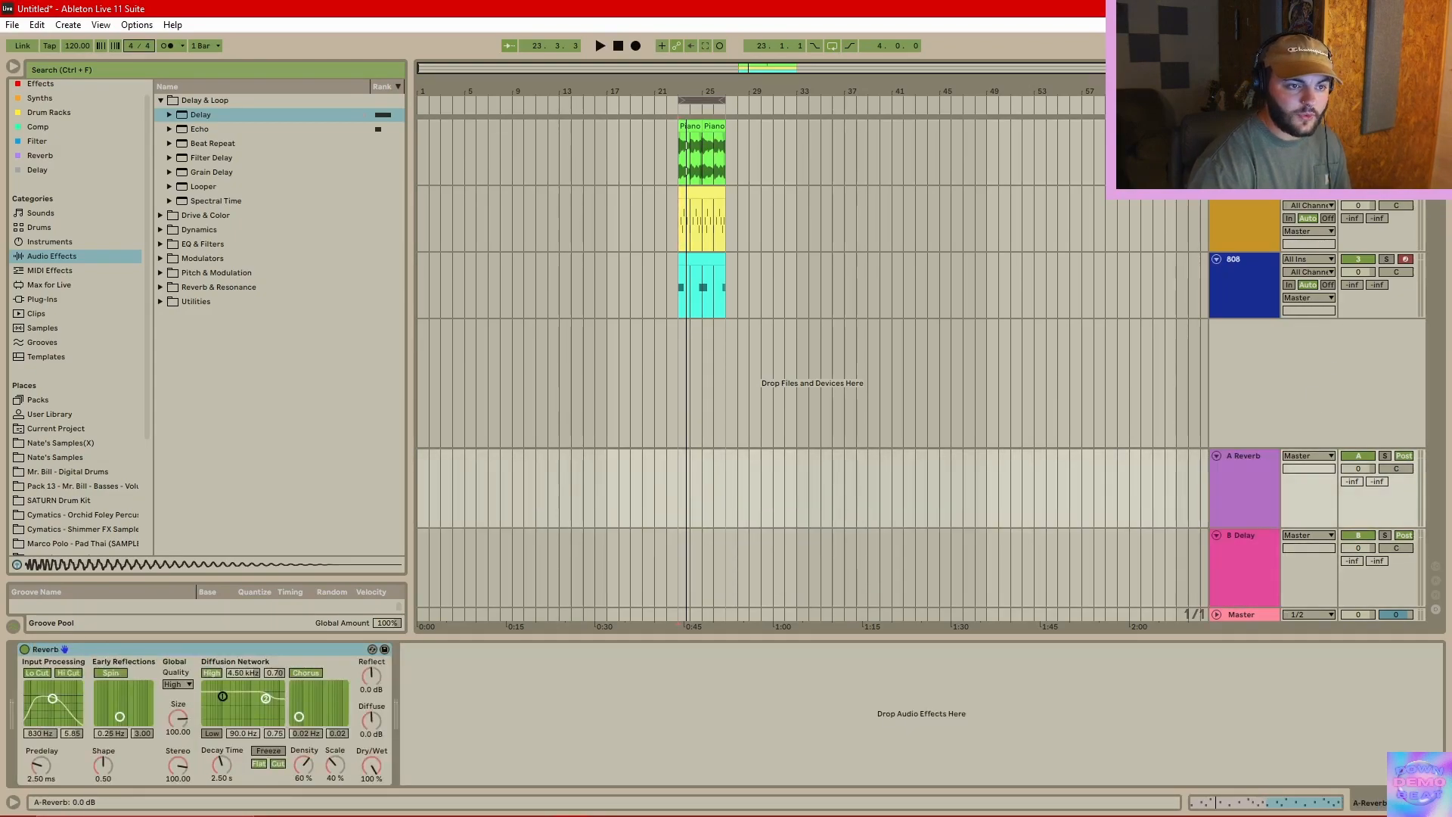
pyautogui.click(1246, 470)
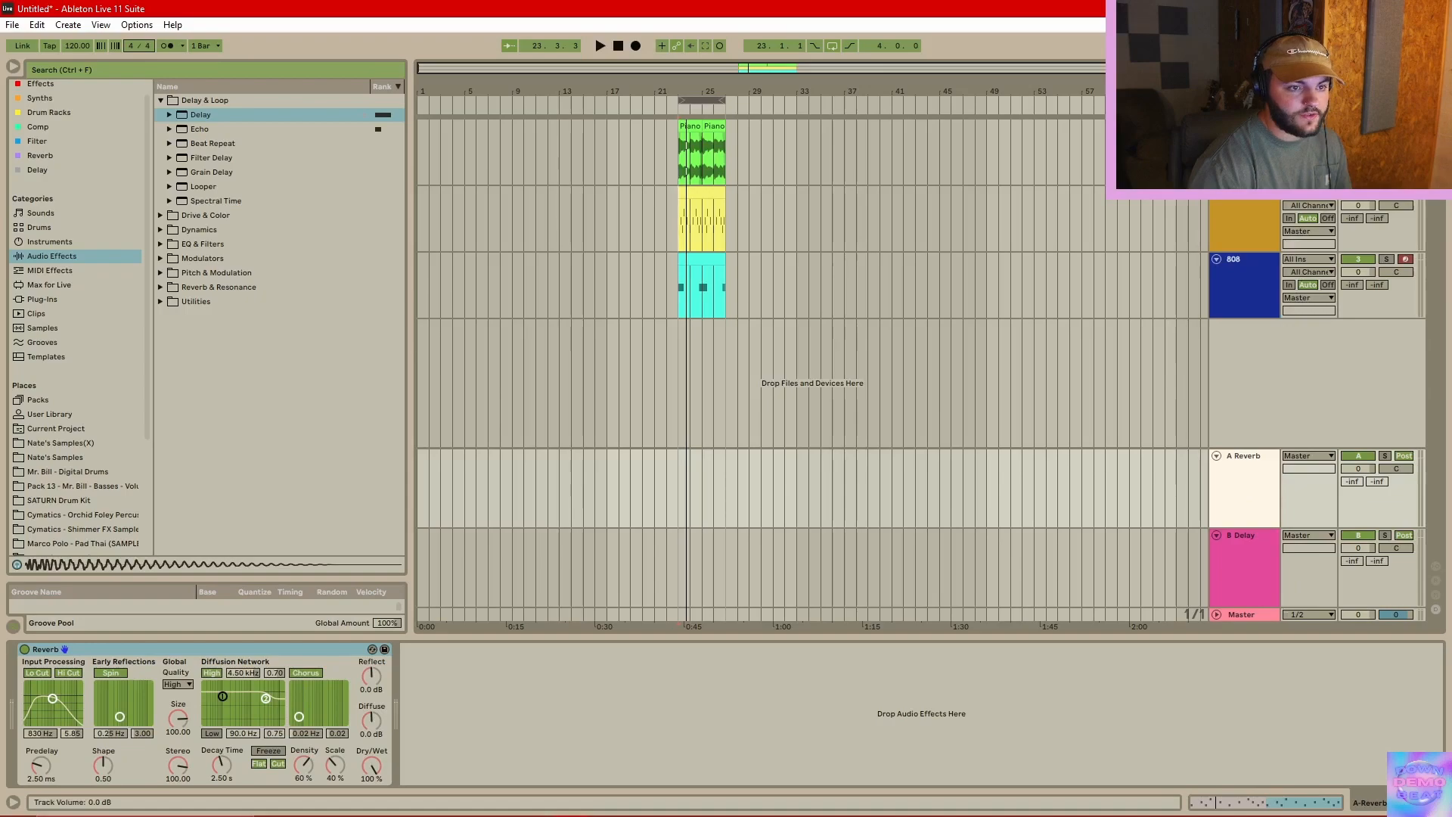
pyautogui.click(1248, 572)
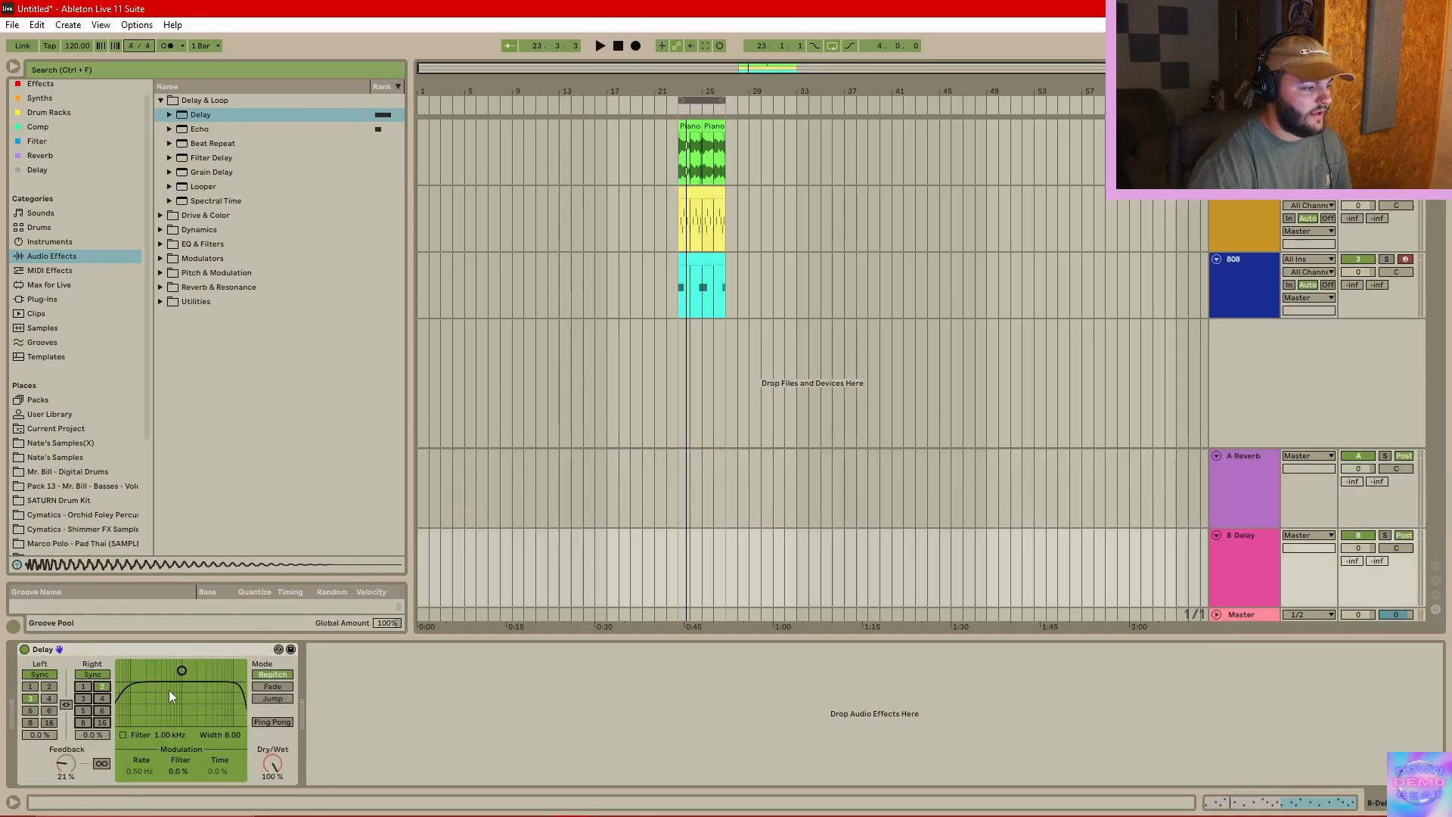
pyautogui.moveTo(183, 669); pyautogui.dragTo(193, 706)
pyautogui.click(272, 722)
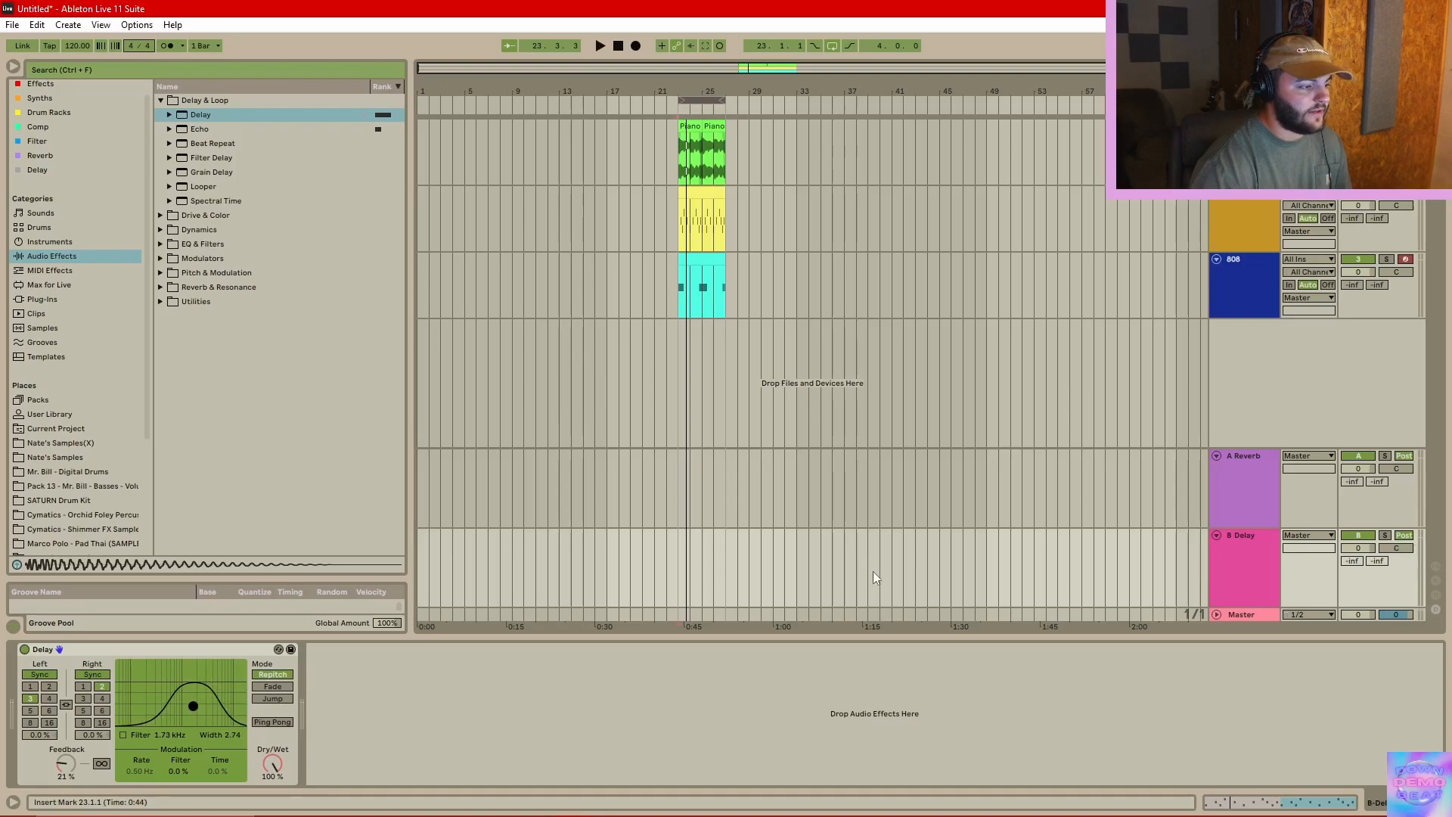
# - Play the loop with the B Delay return soloed, and again in the full mix with the solo off
pyautogui.click(1385, 536)
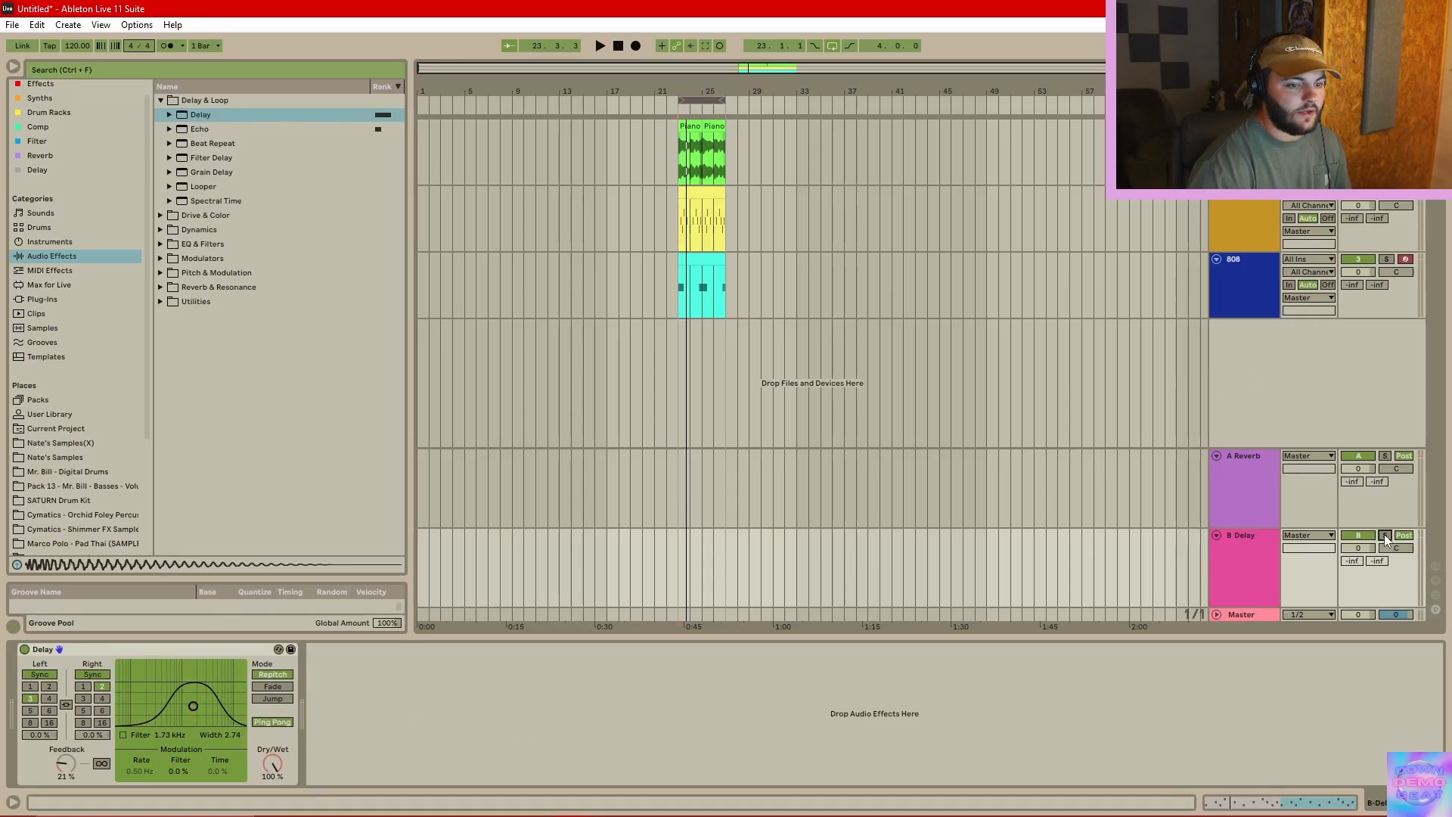
pyautogui.press('space')
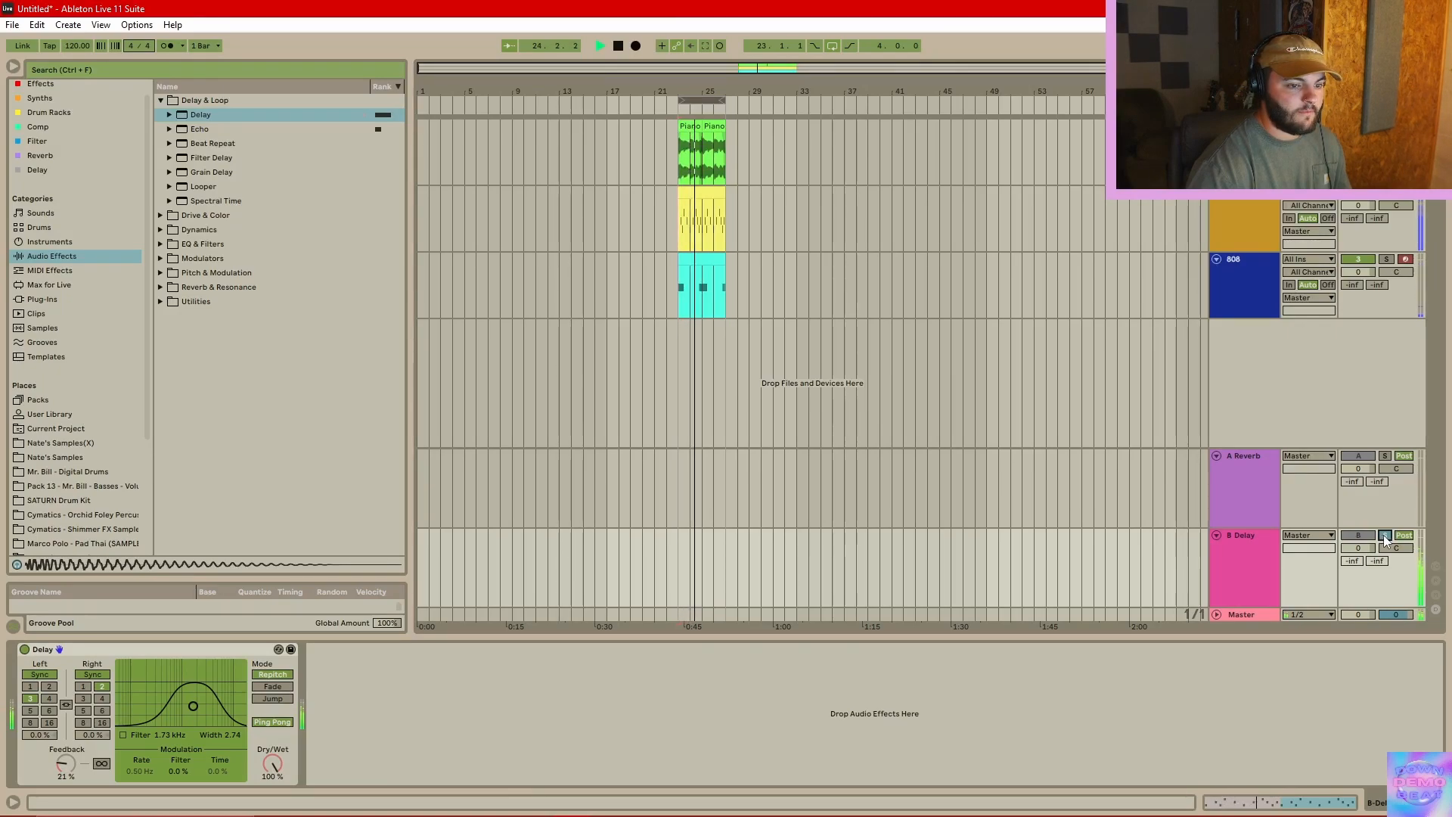
pyautogui.press('space')
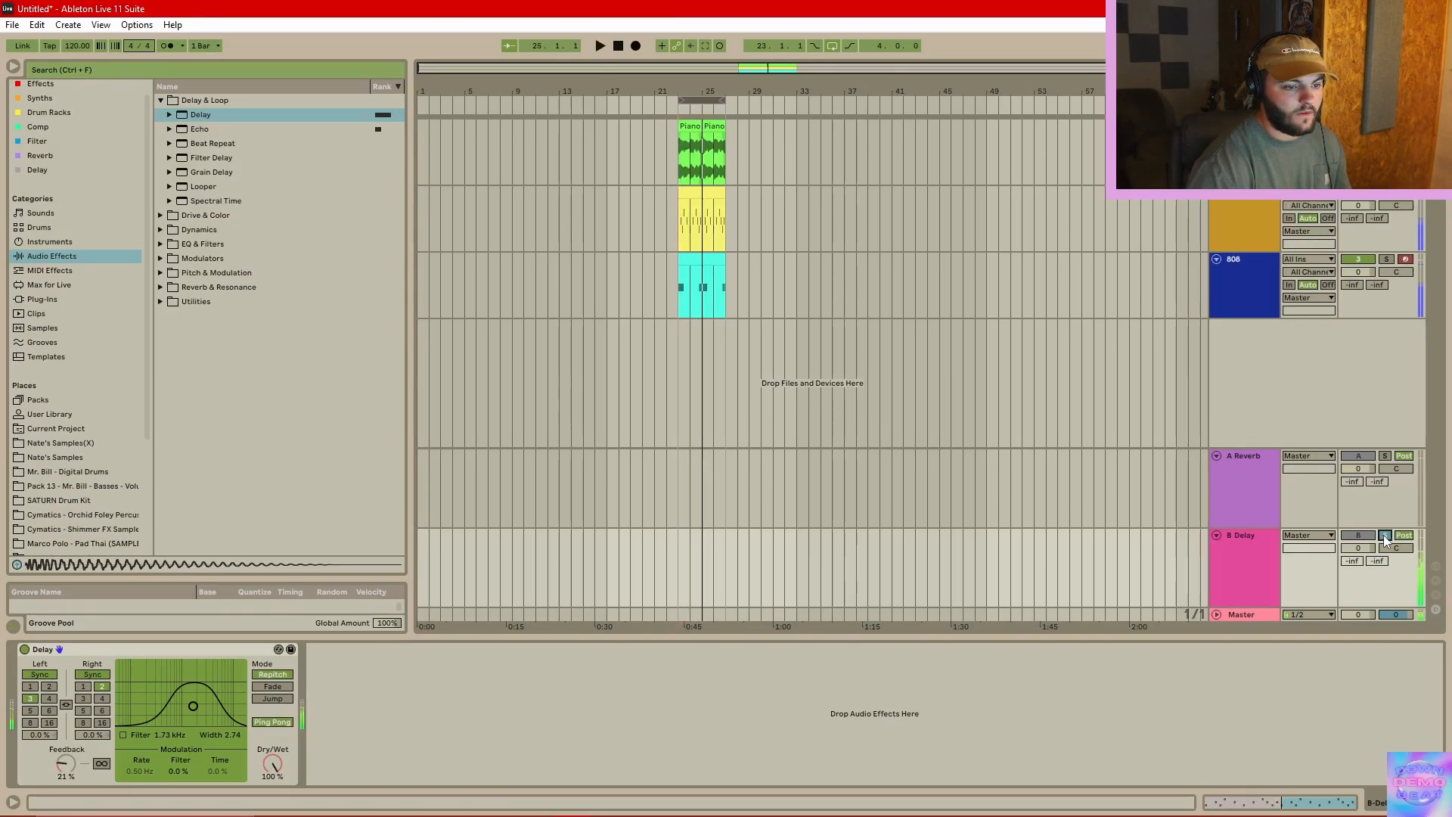
pyautogui.click(1240, 544)
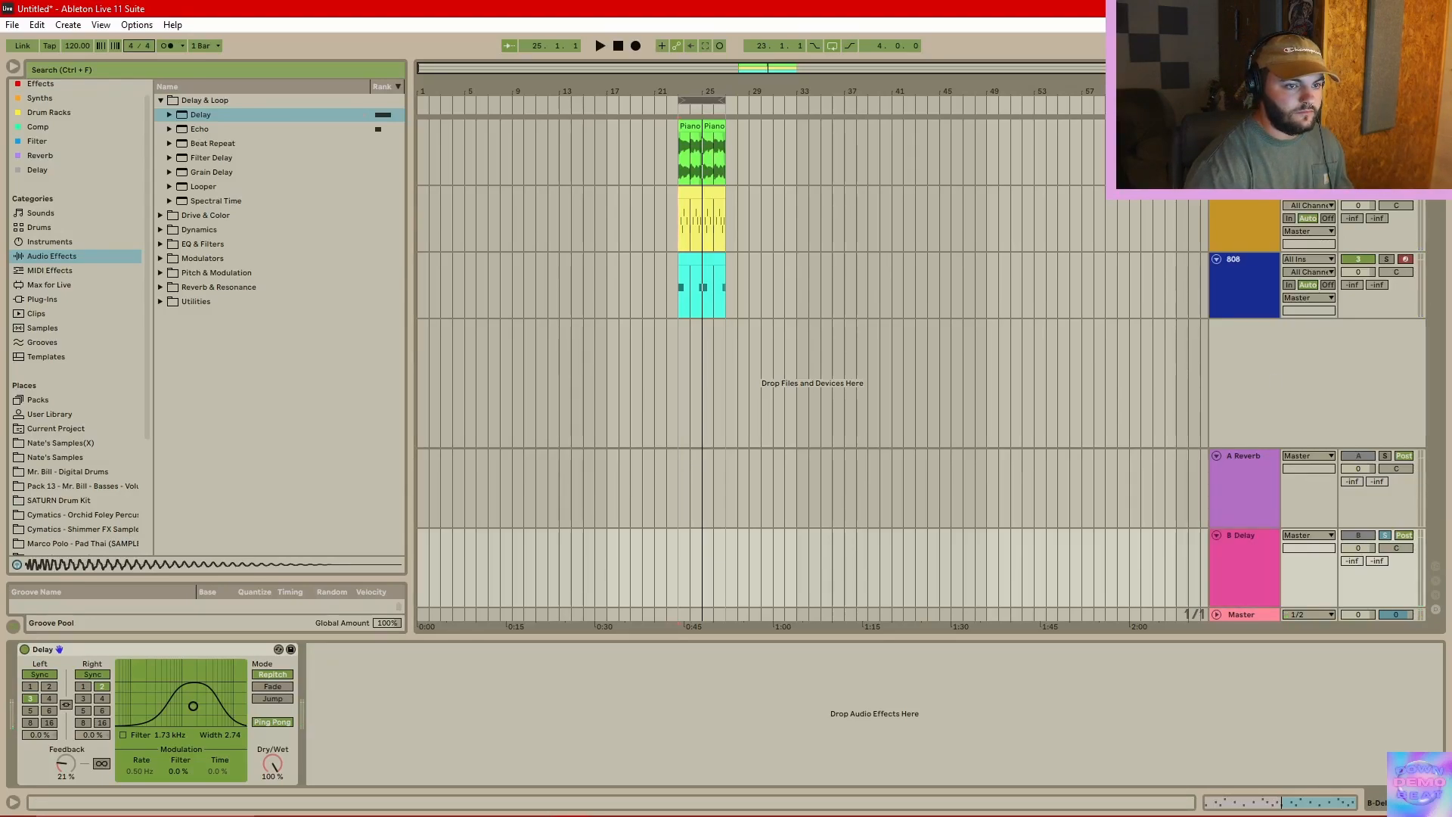
pyautogui.press('space')
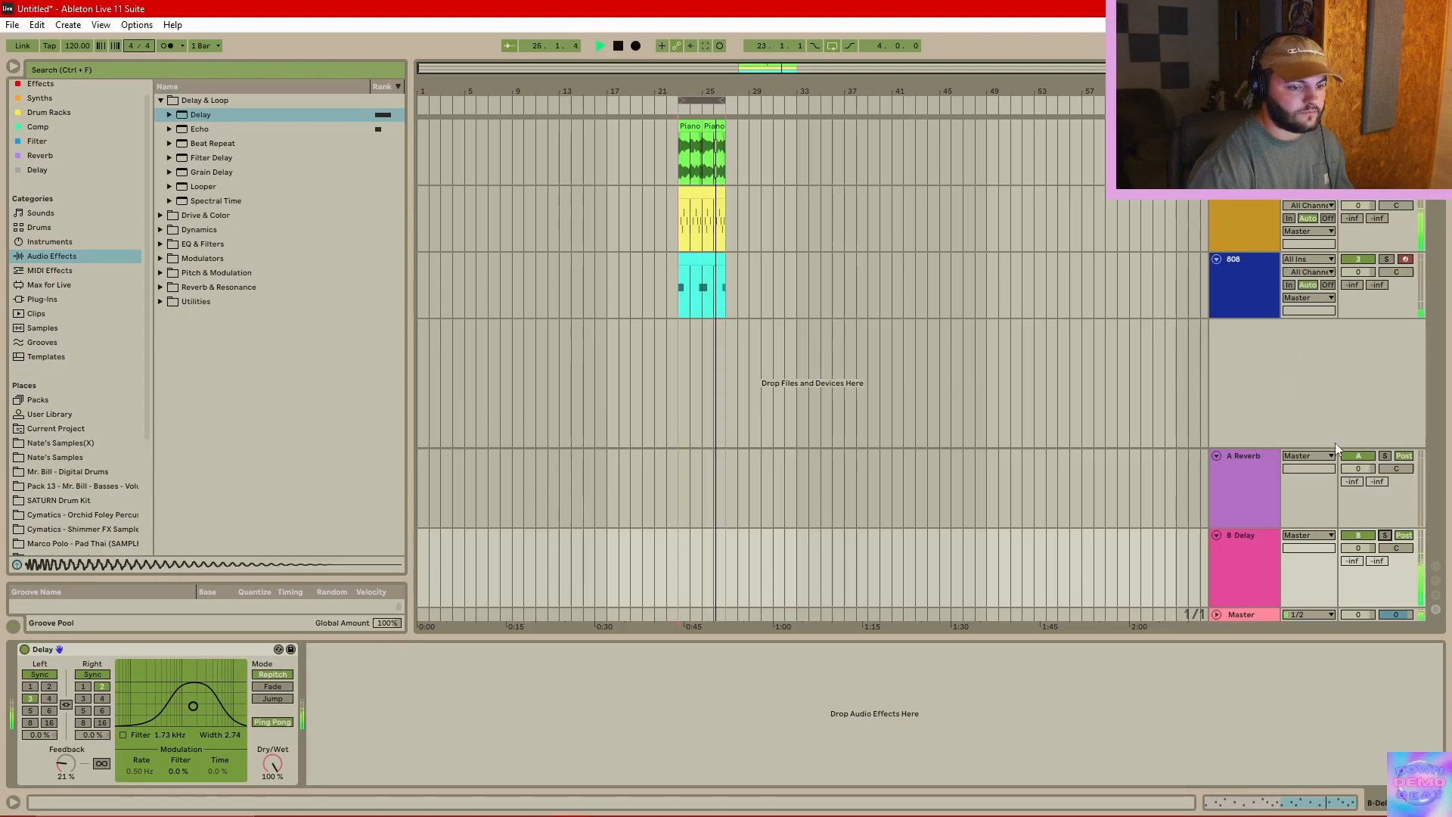
pyautogui.press('space')
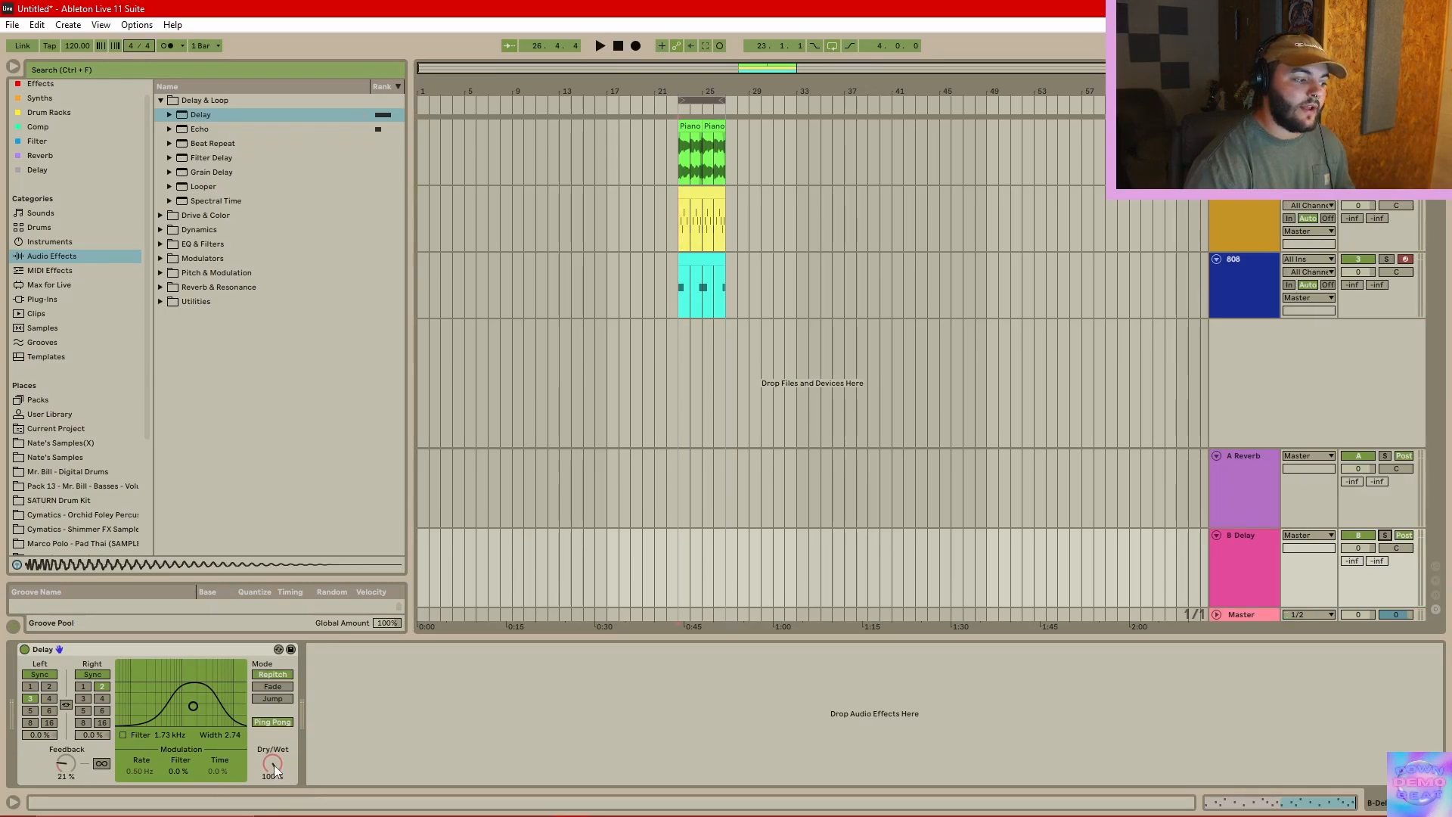
# - Lower the B Delay return track's volume to -12.7 dB while listening to the loop
pyautogui.click(1365, 550)
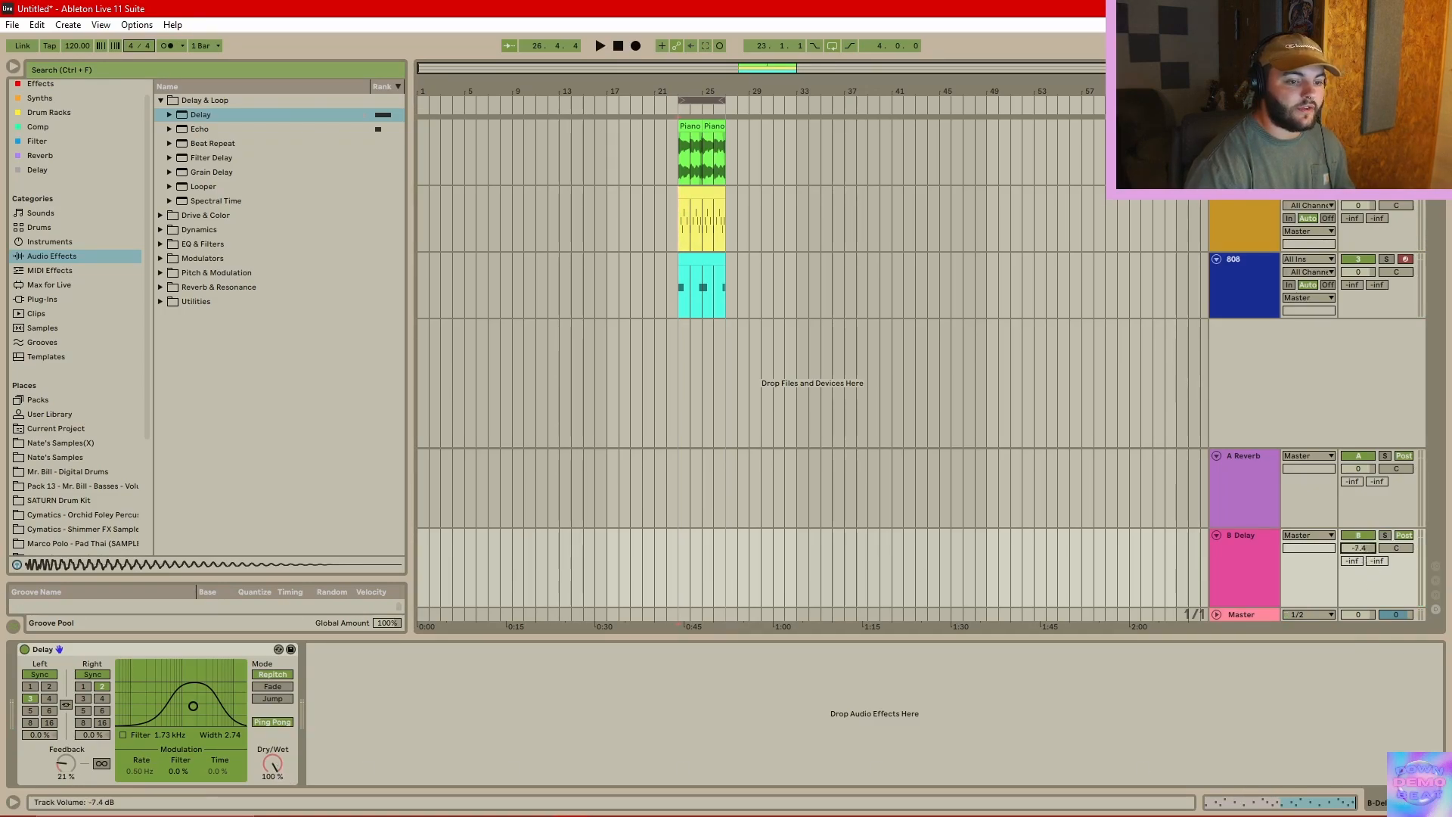
pyautogui.press('space')
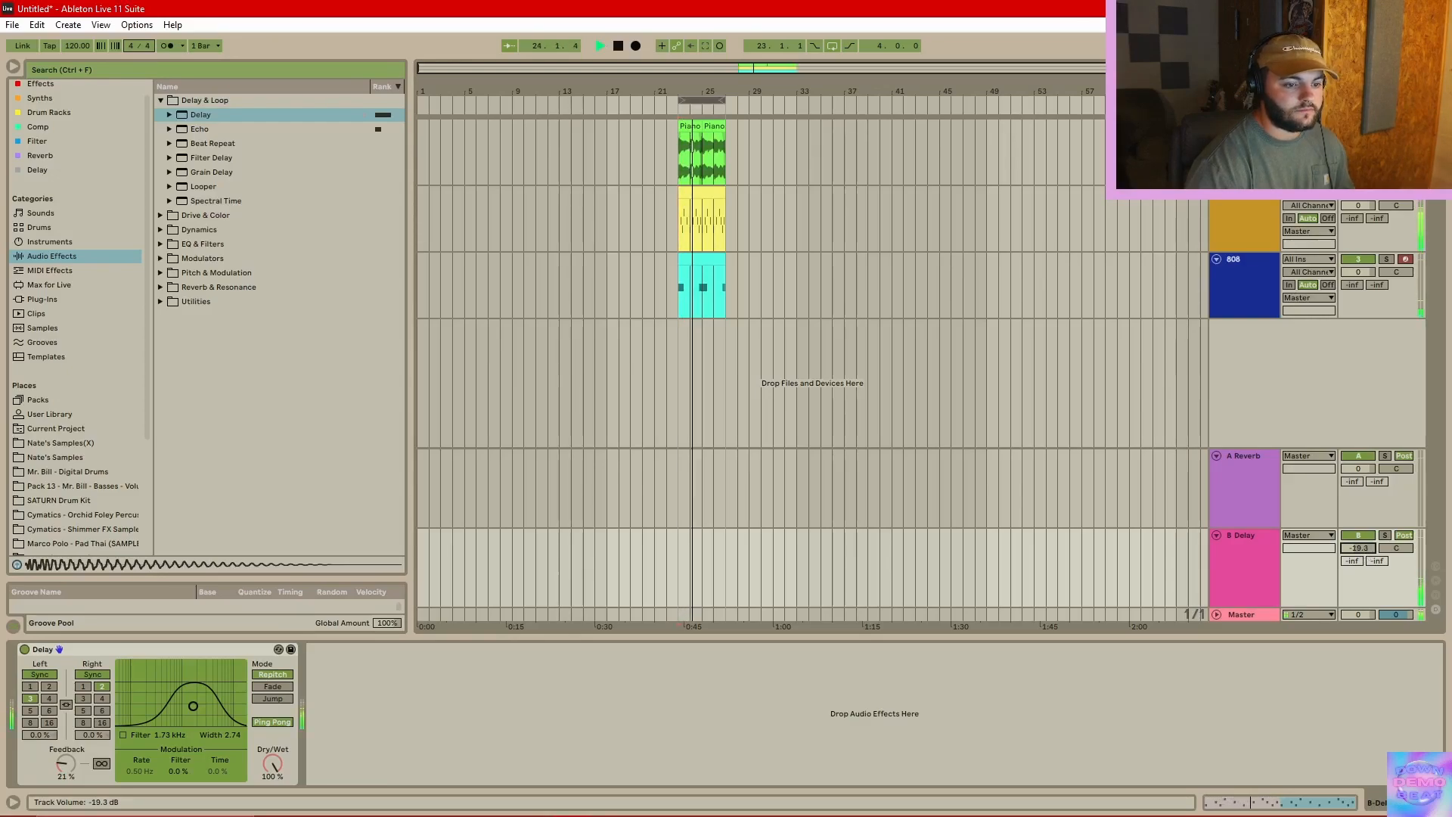
pyautogui.moveTo(1359, 549); pyautogui.dragTo(1359, 534)
pyautogui.press('space')
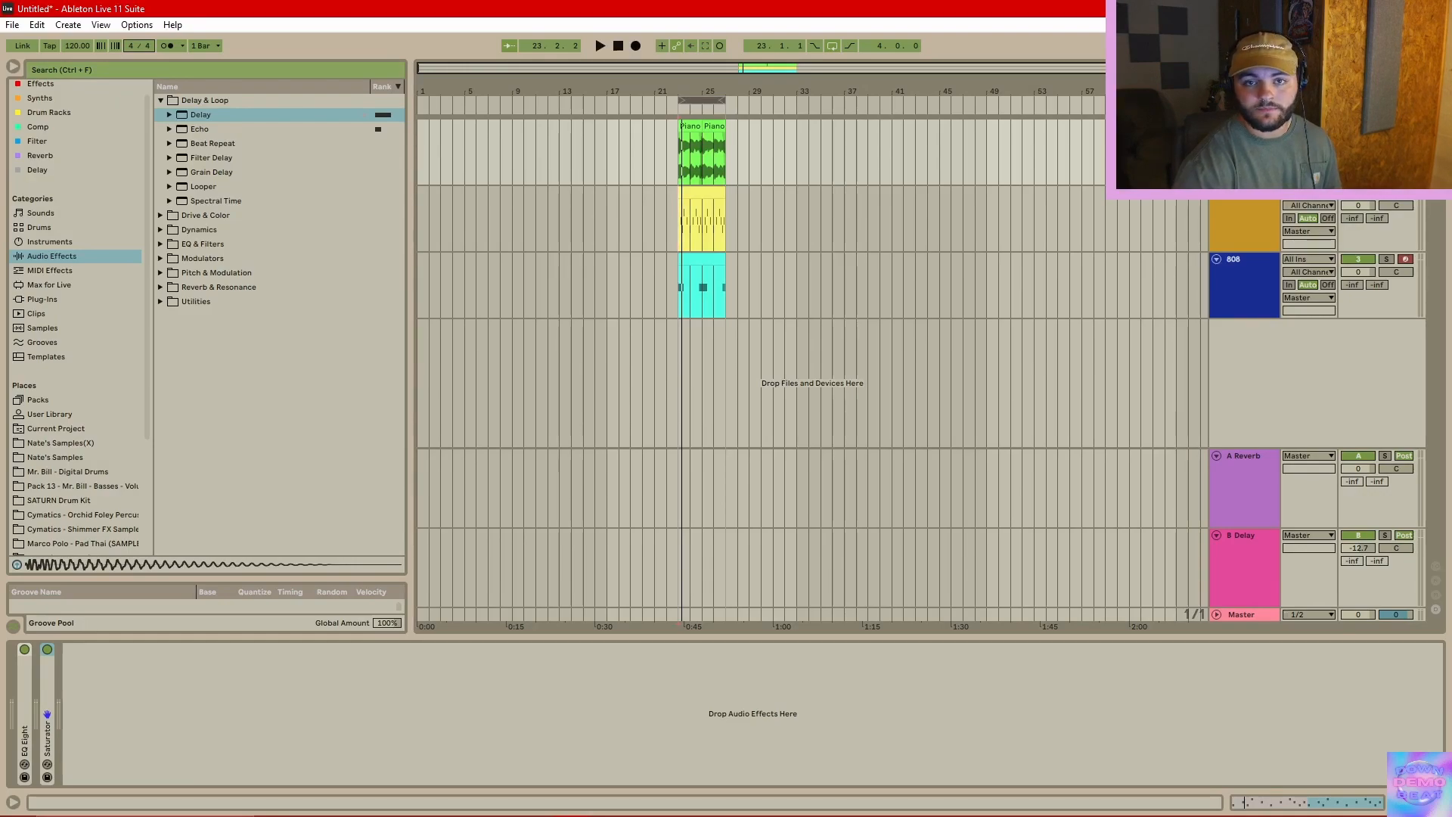
# - Delete all clips from the arrangement and remove the drum and 808 tracks
pyautogui.hotkey('ctrl', 'a')
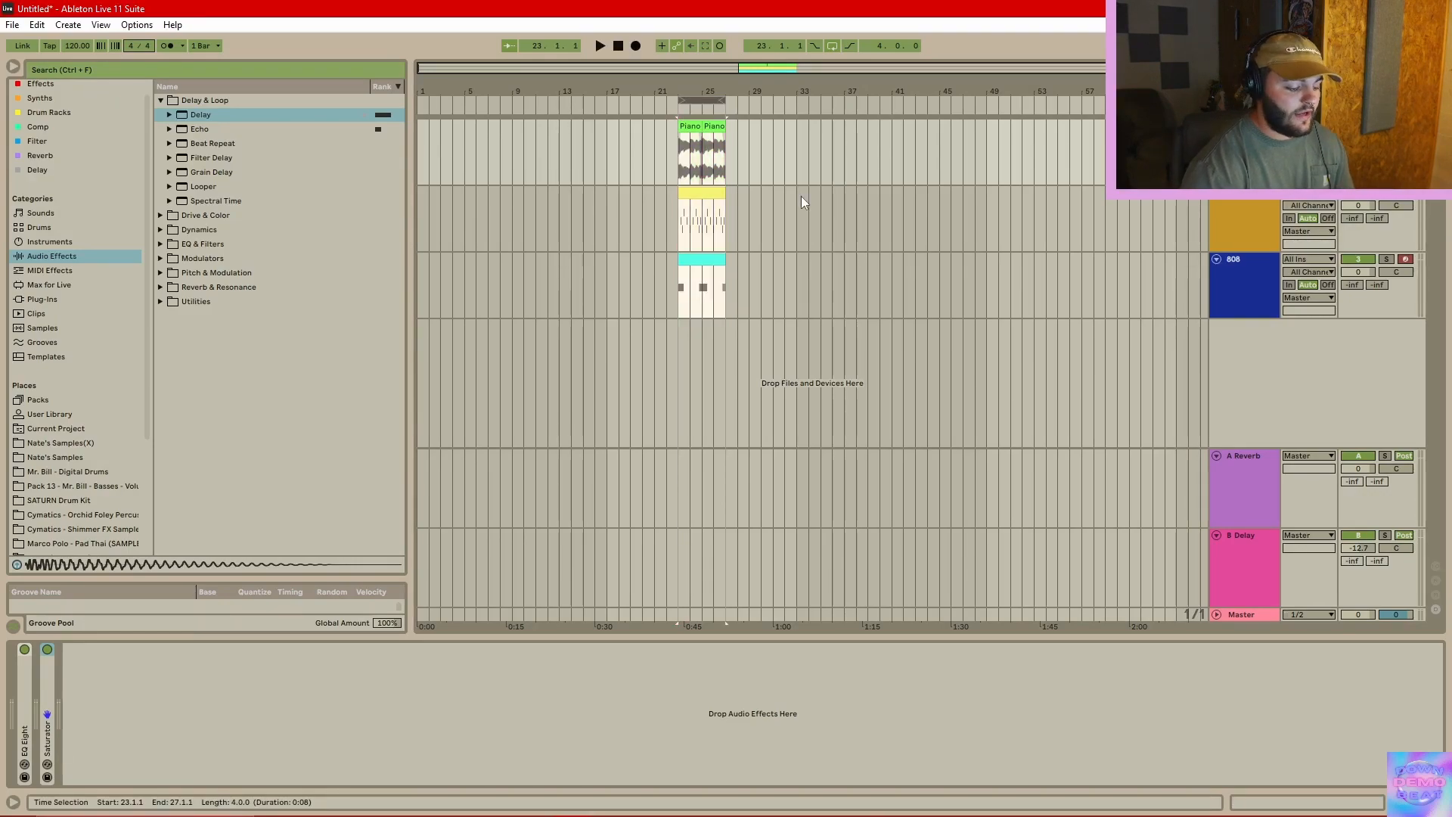
pyautogui.press('Delete')
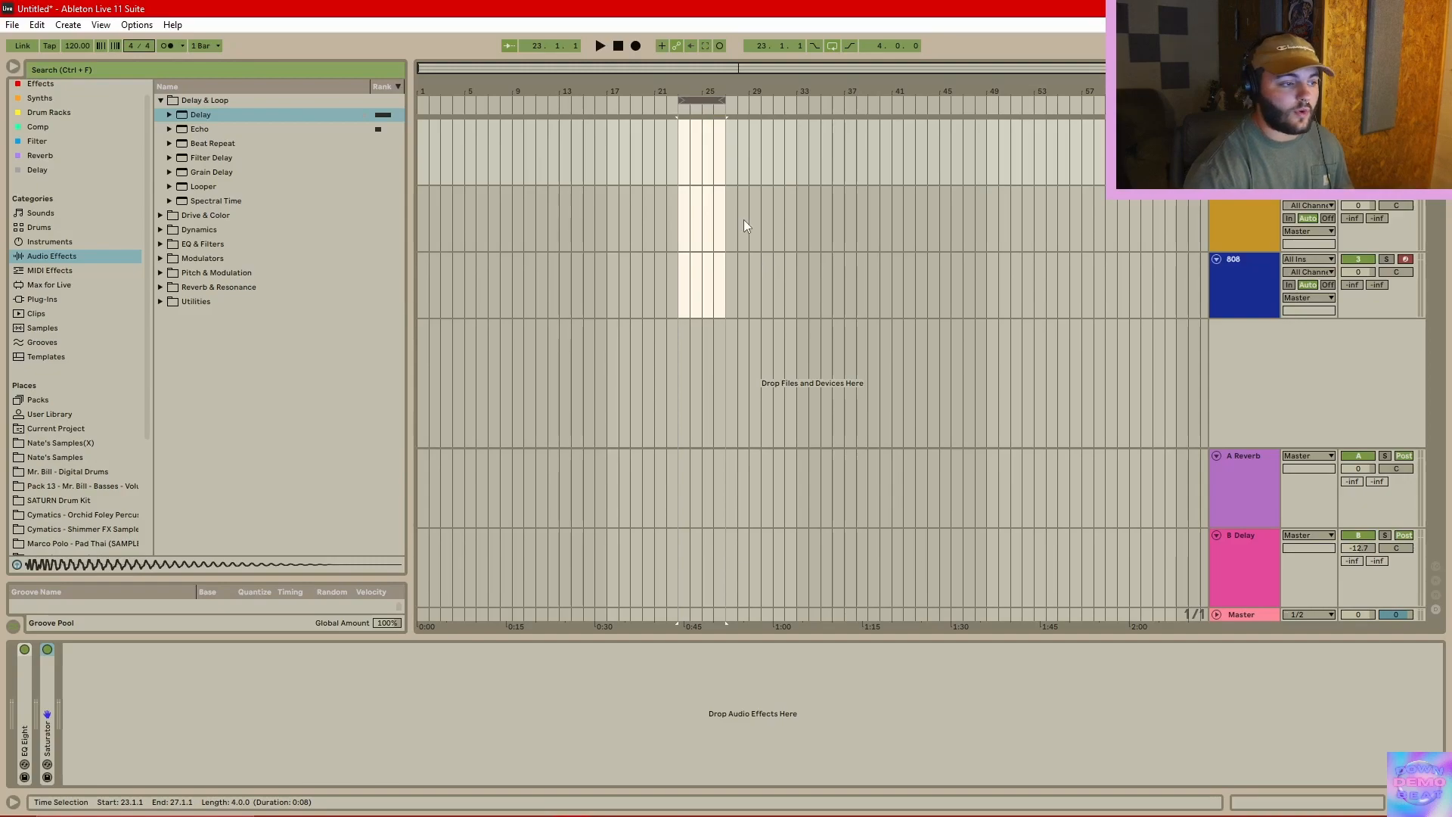
pyautogui.click(699, 222)
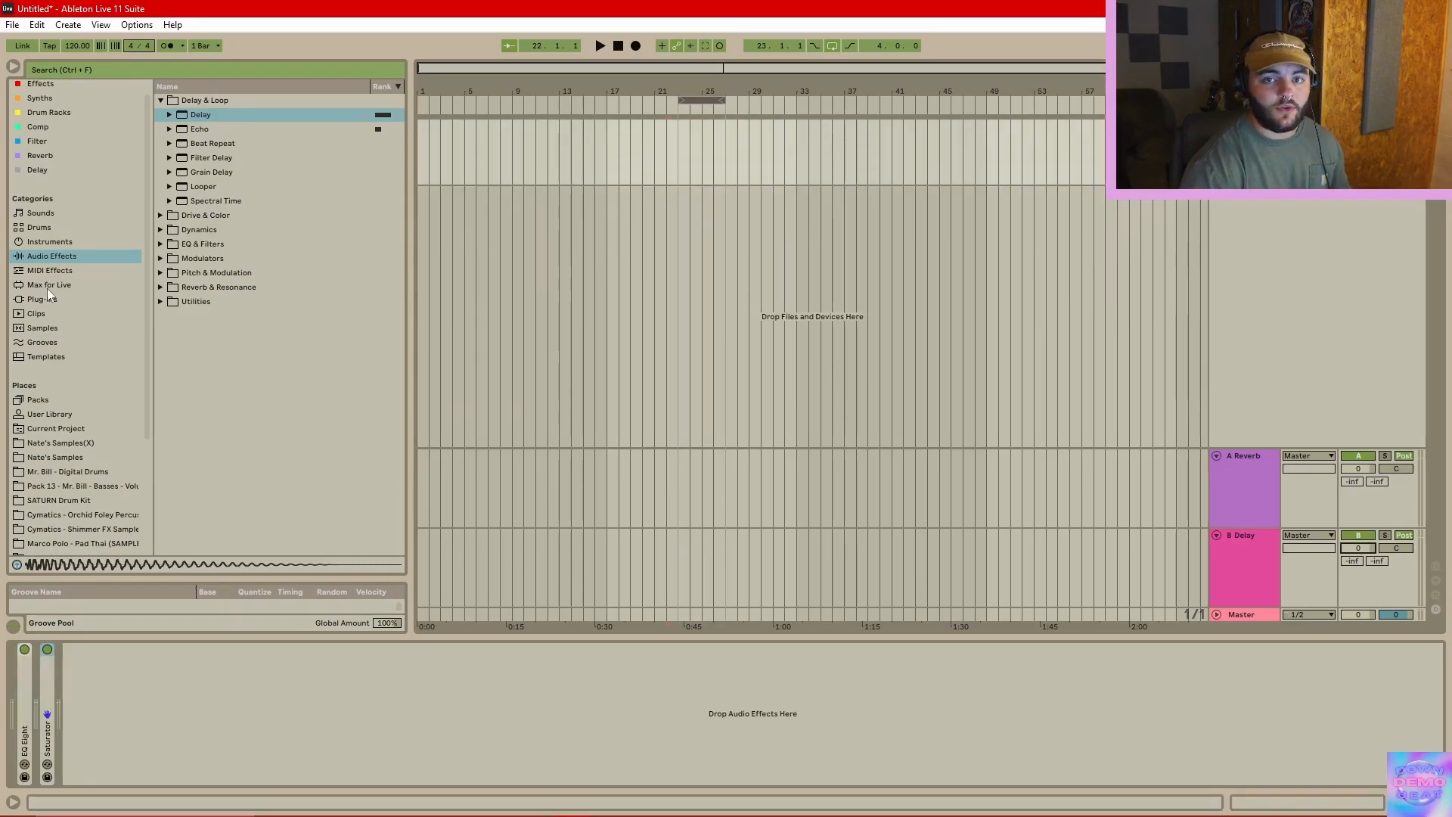
# - Audition breaks from Beat Butcha - Filth Vol. 5 and place Ah Man This Shit Is Fire 10.wav at bar 23 on a new track
pyautogui.scroll(-4, 85, 416)
pyautogui.click(72, 489)
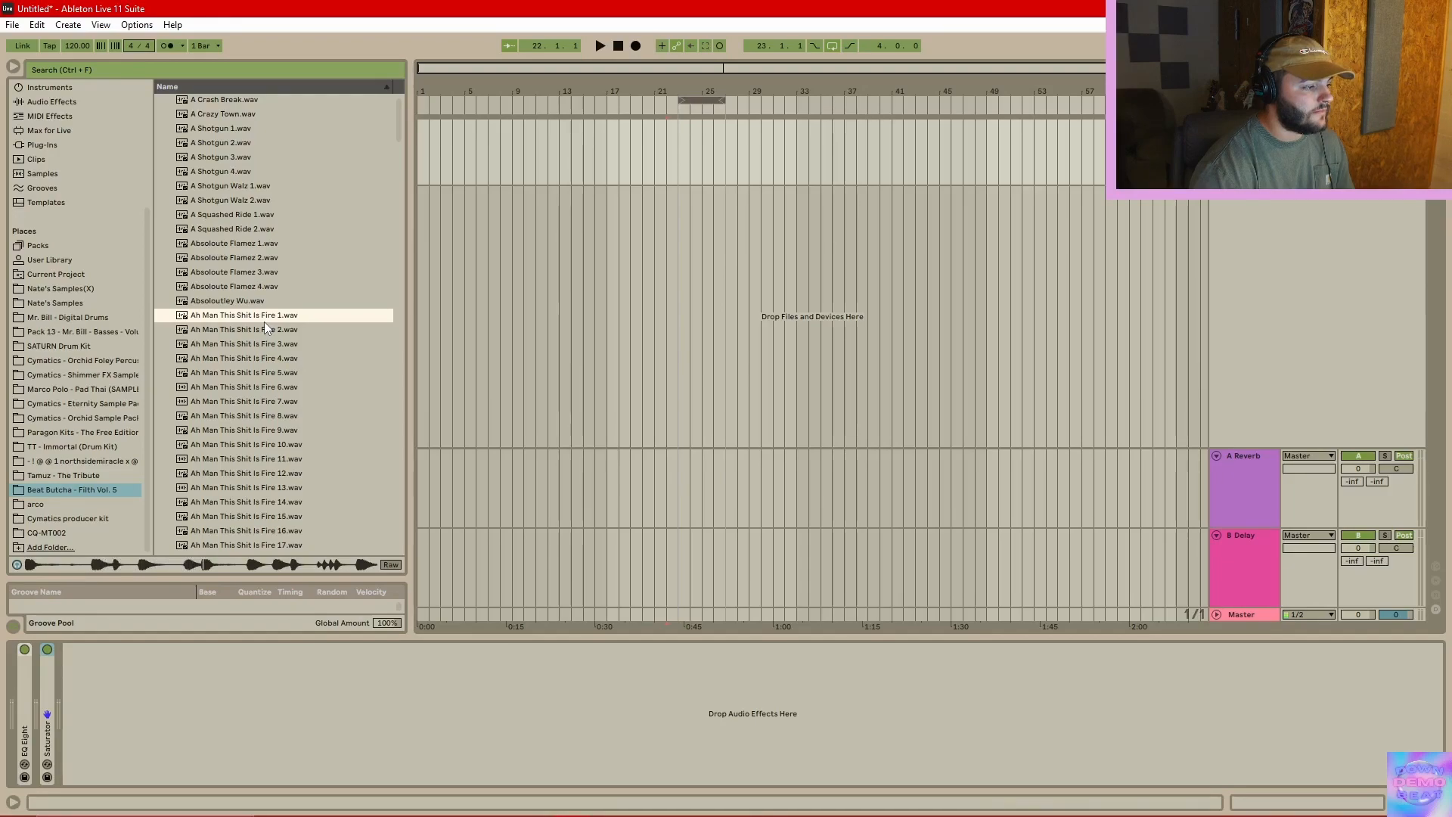
pyautogui.click(274, 359)
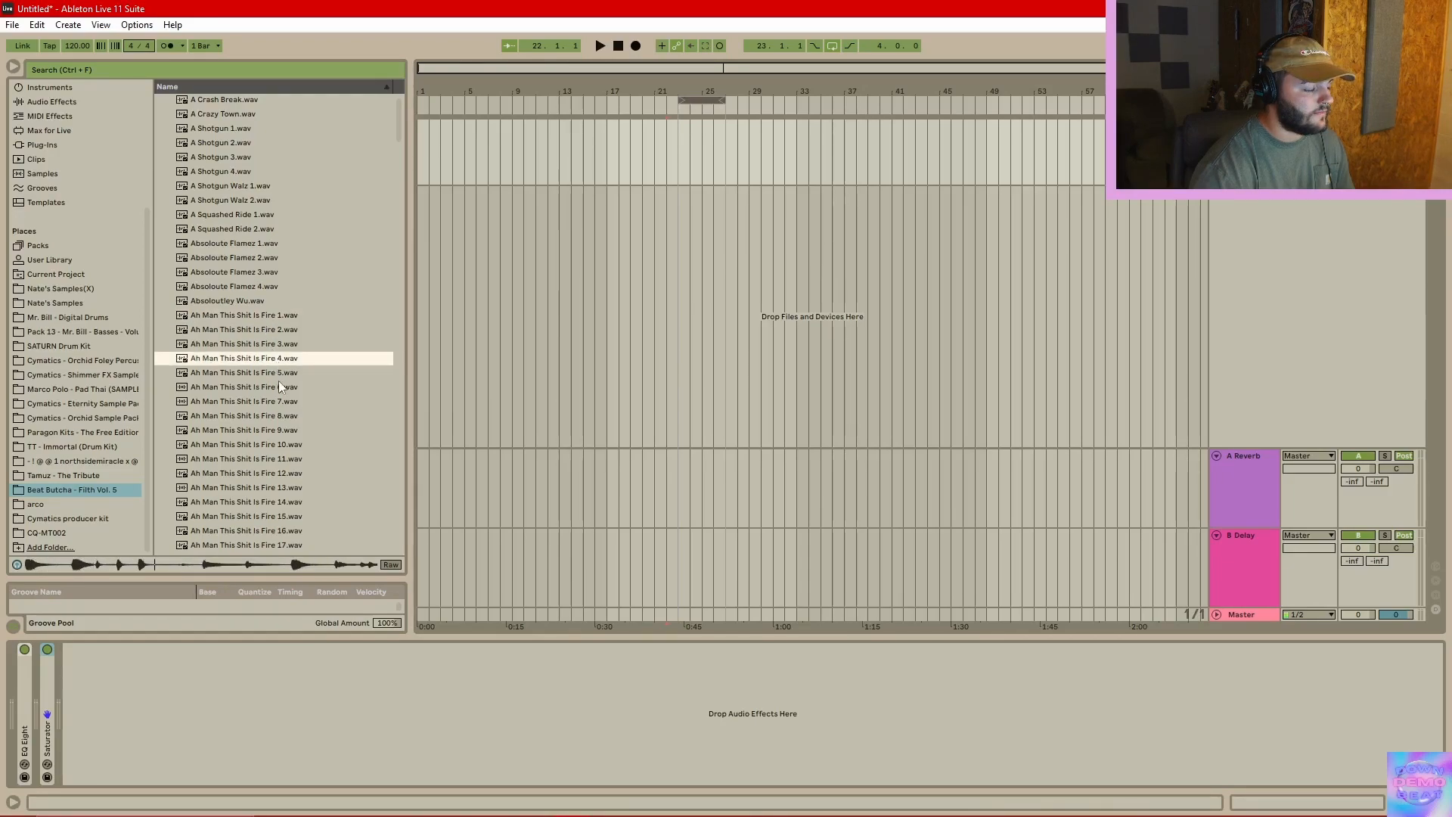
pyautogui.click(279, 404)
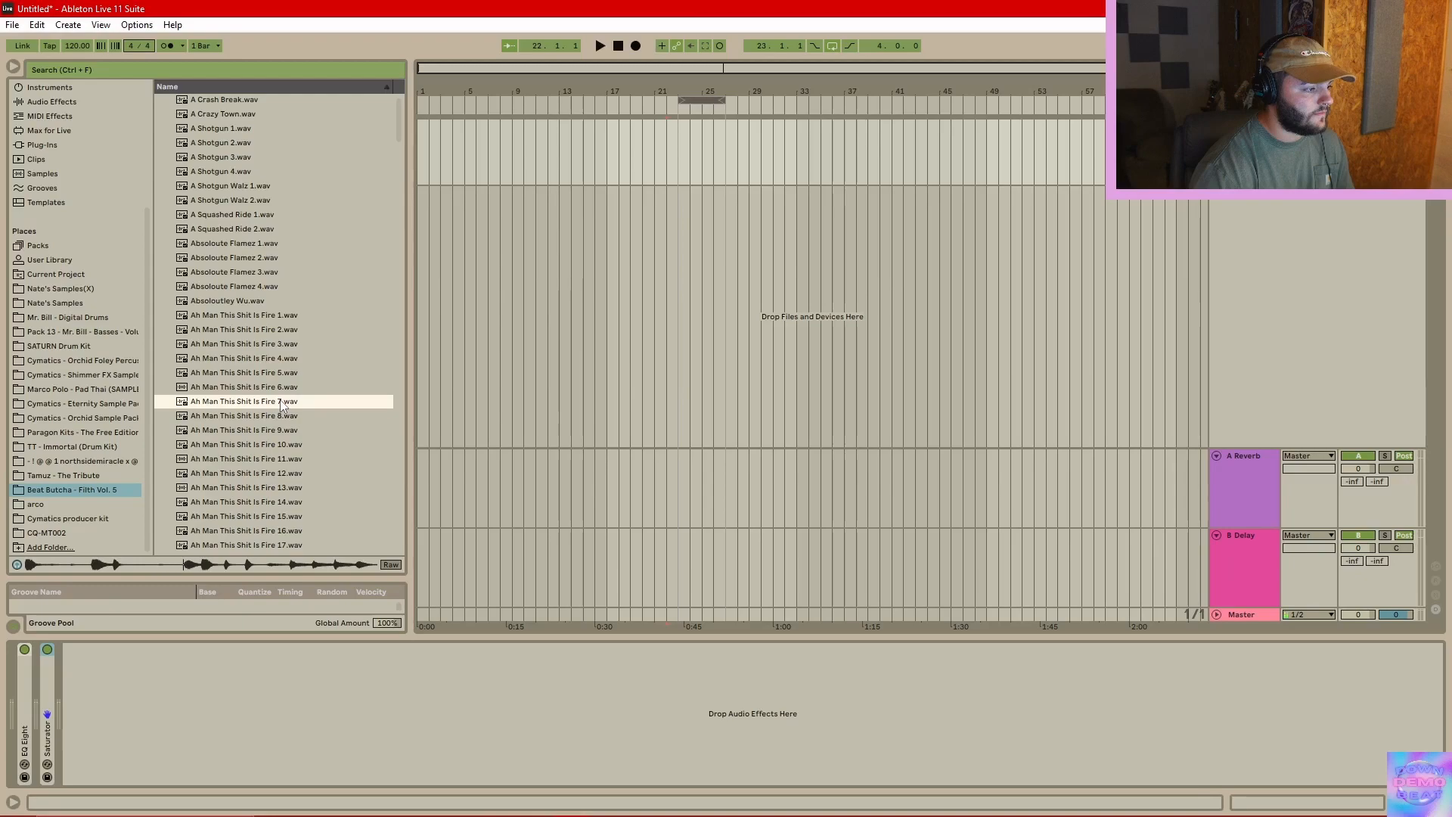
pyautogui.click(275, 446)
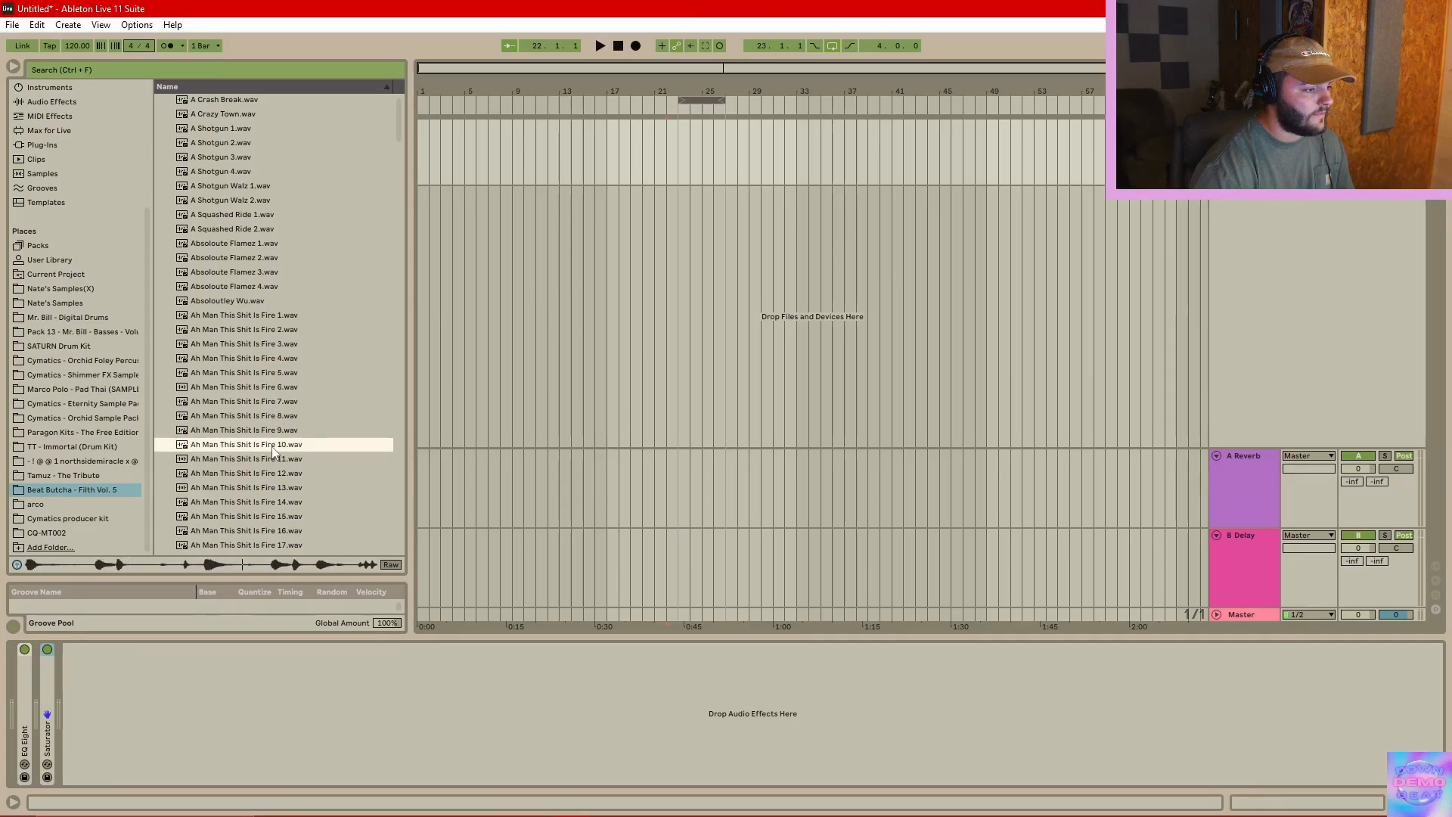
pyautogui.moveTo(272, 448); pyautogui.dragTo(688, 191)
pyautogui.doubleClick(688, 190)
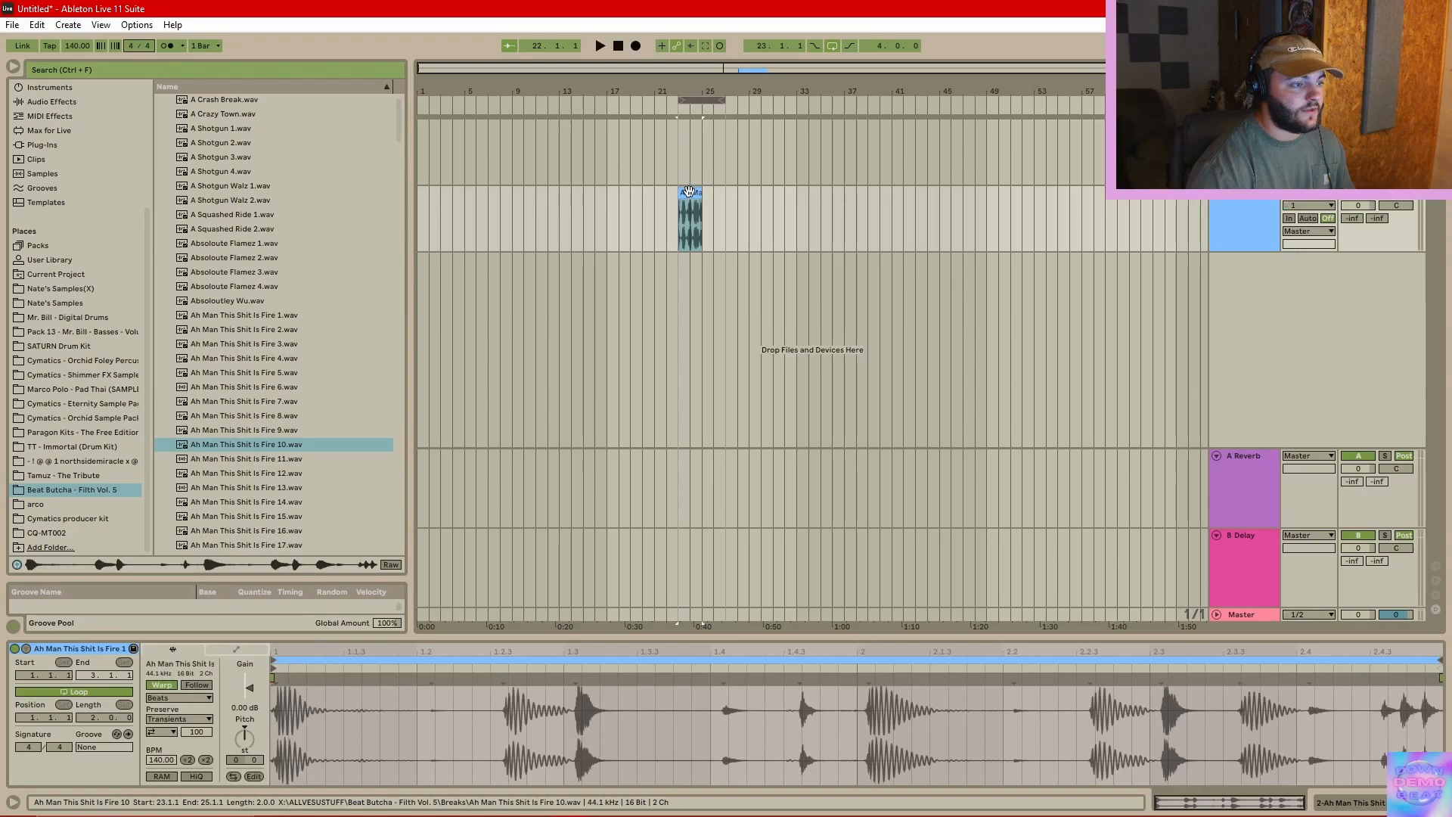
# - Duplicate the two-bar drum break three times in a row to fill eight bars
pyautogui.hotkey('ctrl', 'c')
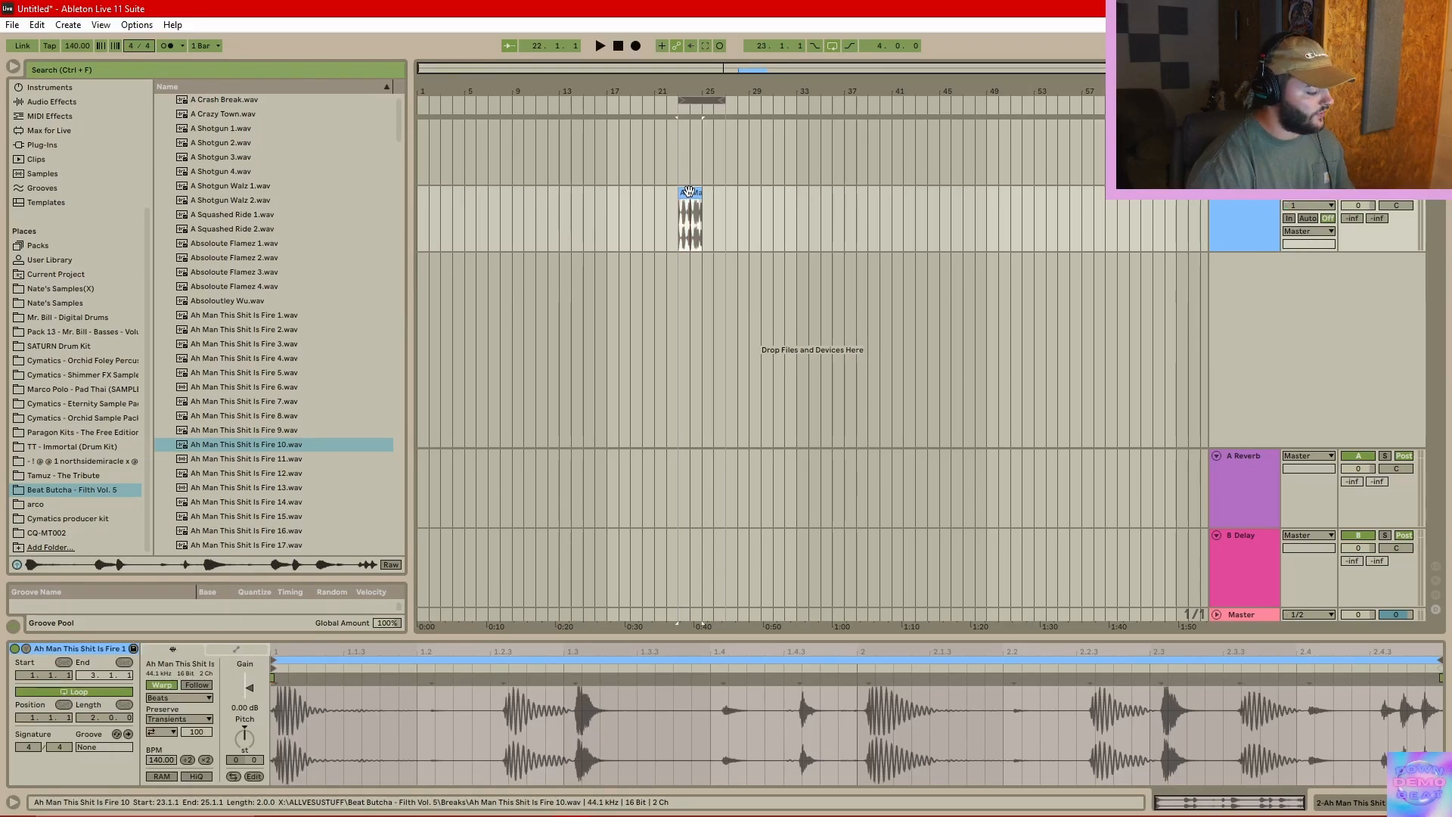
pyautogui.hotkey('ctrl', 'd')
pyautogui.hotkey('ctrl', 'd')
pyautogui.hotkey('ctrl', 'd')
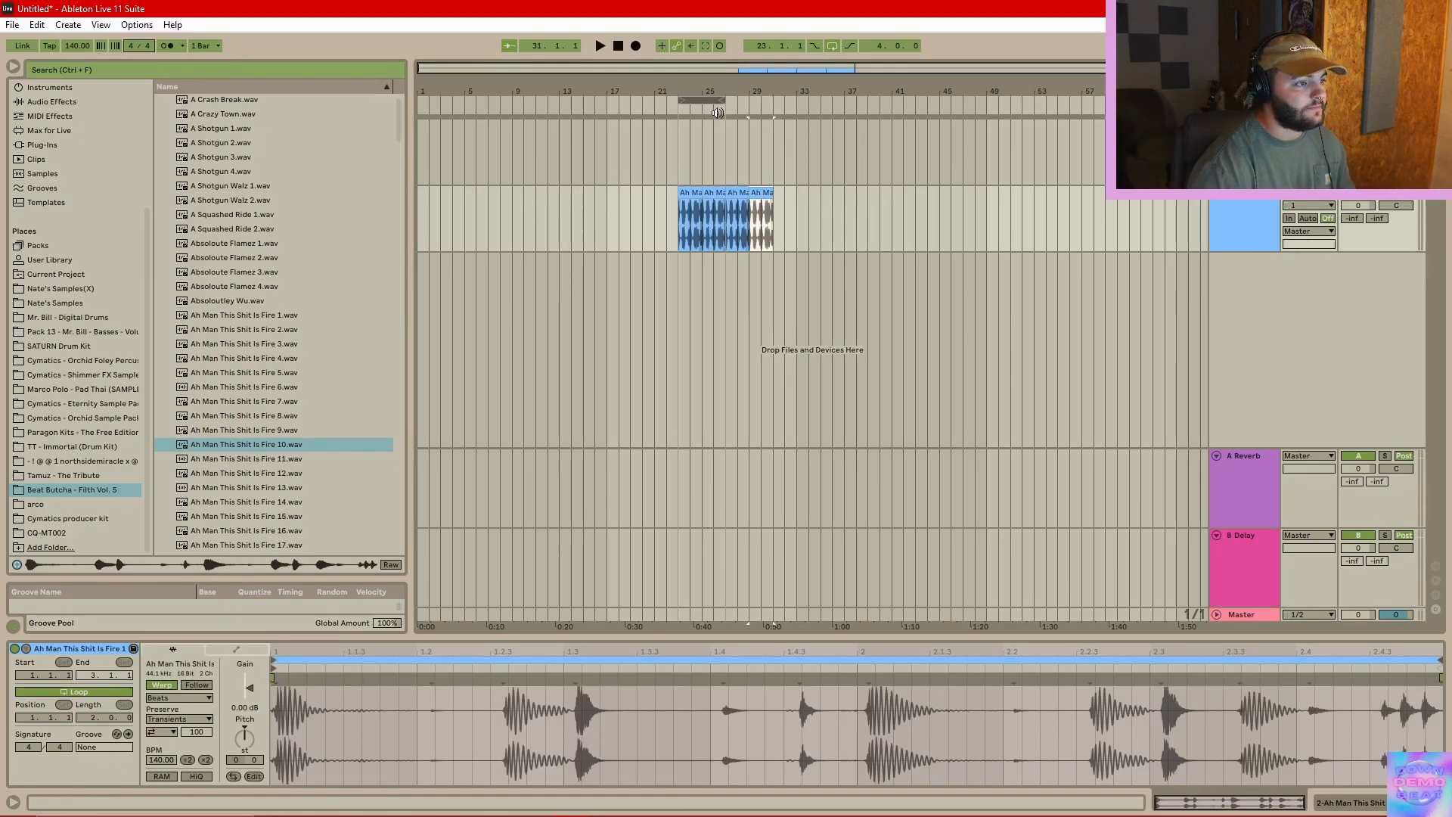
# - Extend the loop region to eight bars over the four drum break clips and play it from bar 23
pyautogui.moveTo(719, 100); pyautogui.dragTo(773, 108)
pyautogui.click(678, 174)
pyautogui.press('space')
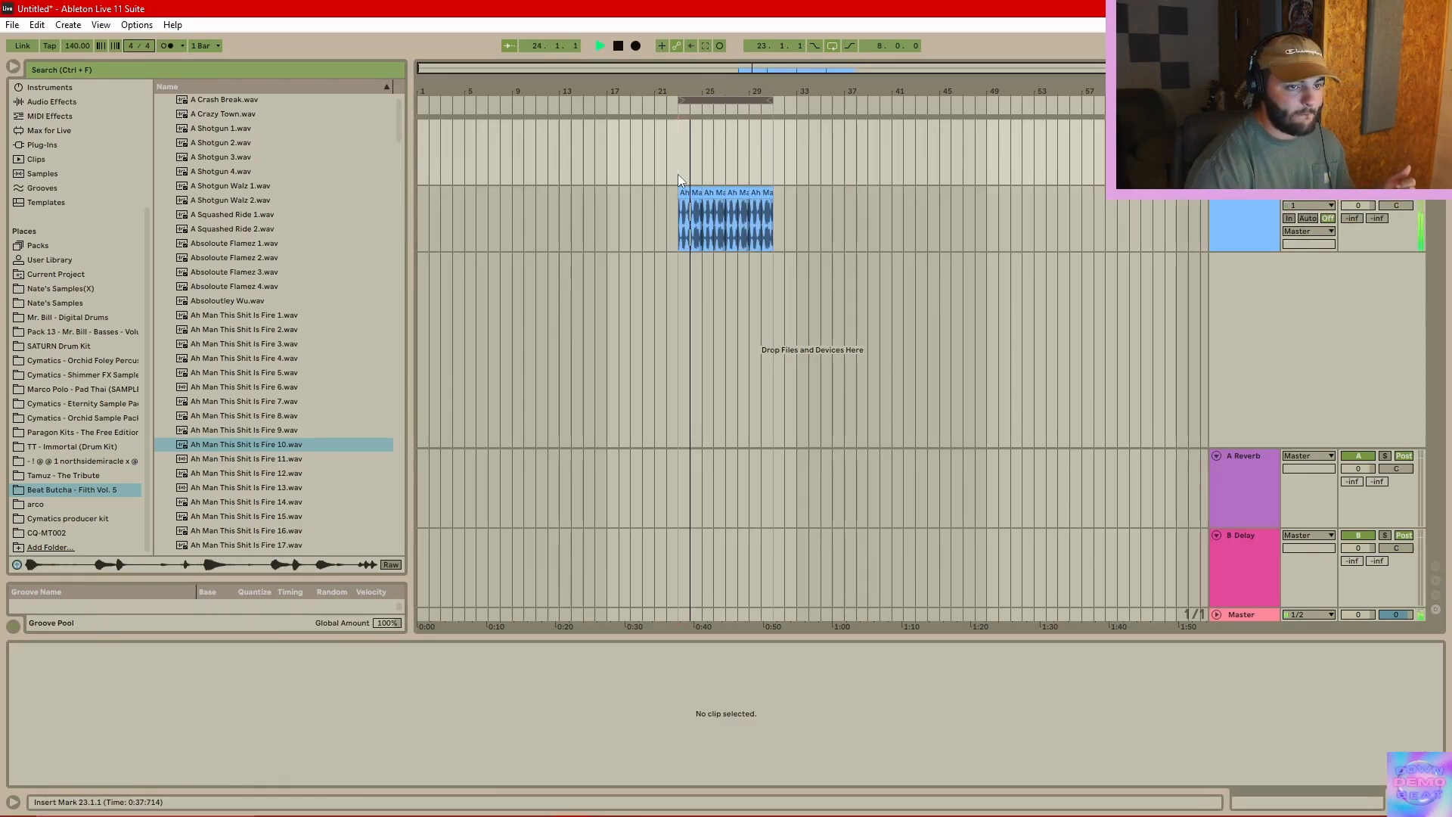
pyautogui.press('space')
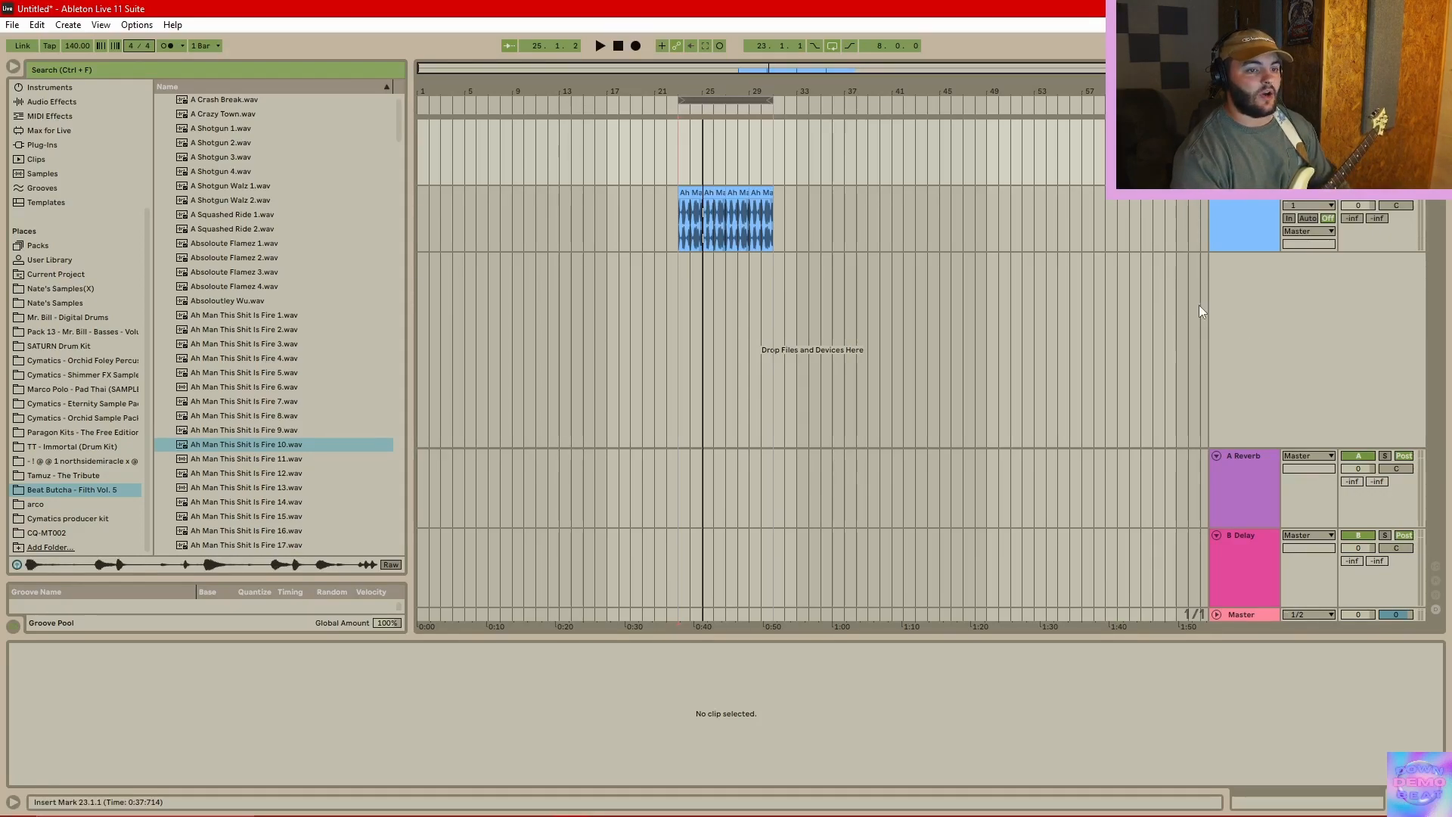
# - Insert two new audio tracks below the drum break track
pyautogui.rightClick(1257, 297)
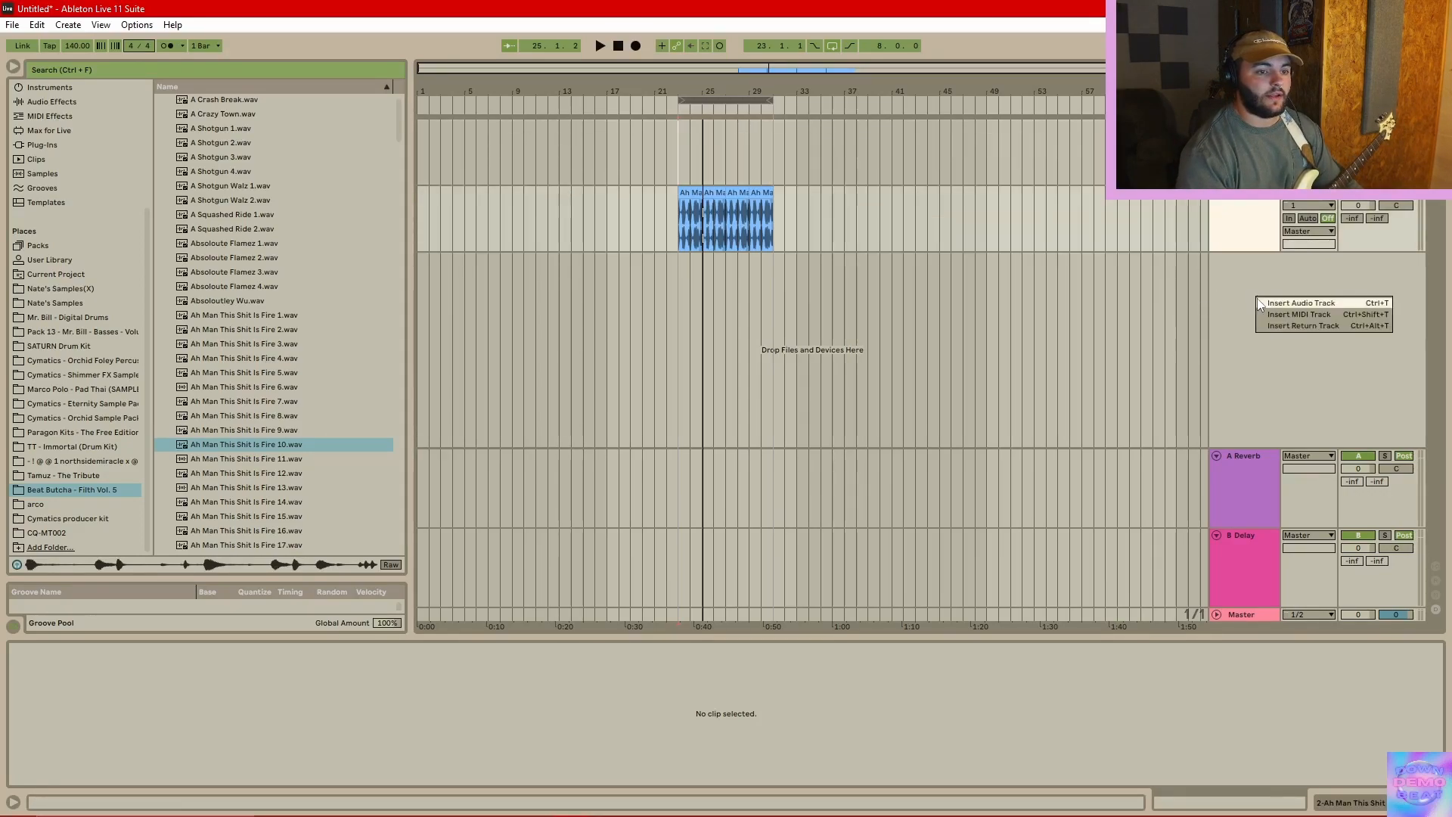
pyautogui.click(1260, 302)
pyautogui.hotkey('ctrl', 't')
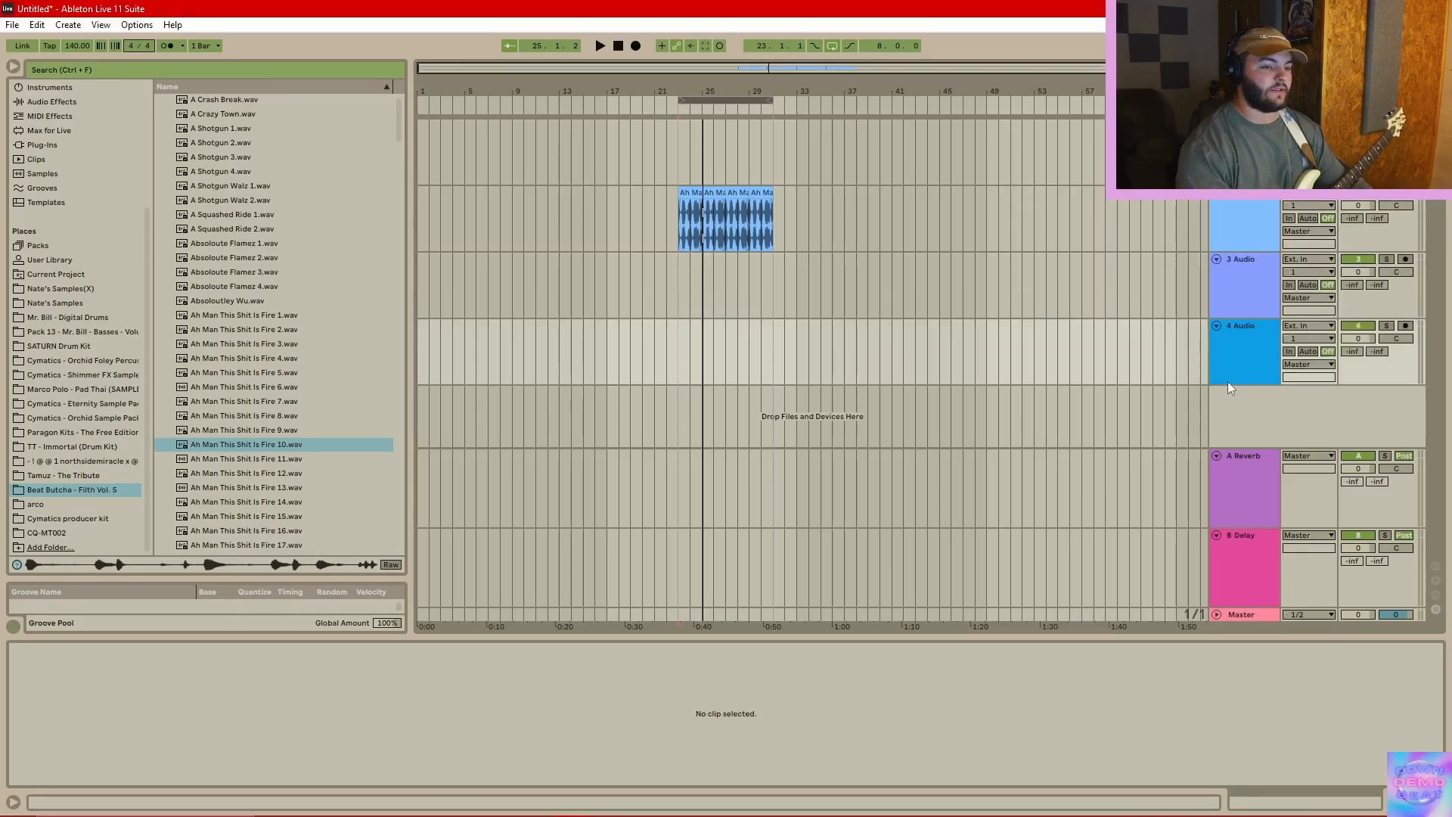
# - Delete the upper of the two empty audio tracks and set the remaining track's external input to channel 1
pyautogui.click(1260, 290)
pyautogui.press('Delete')
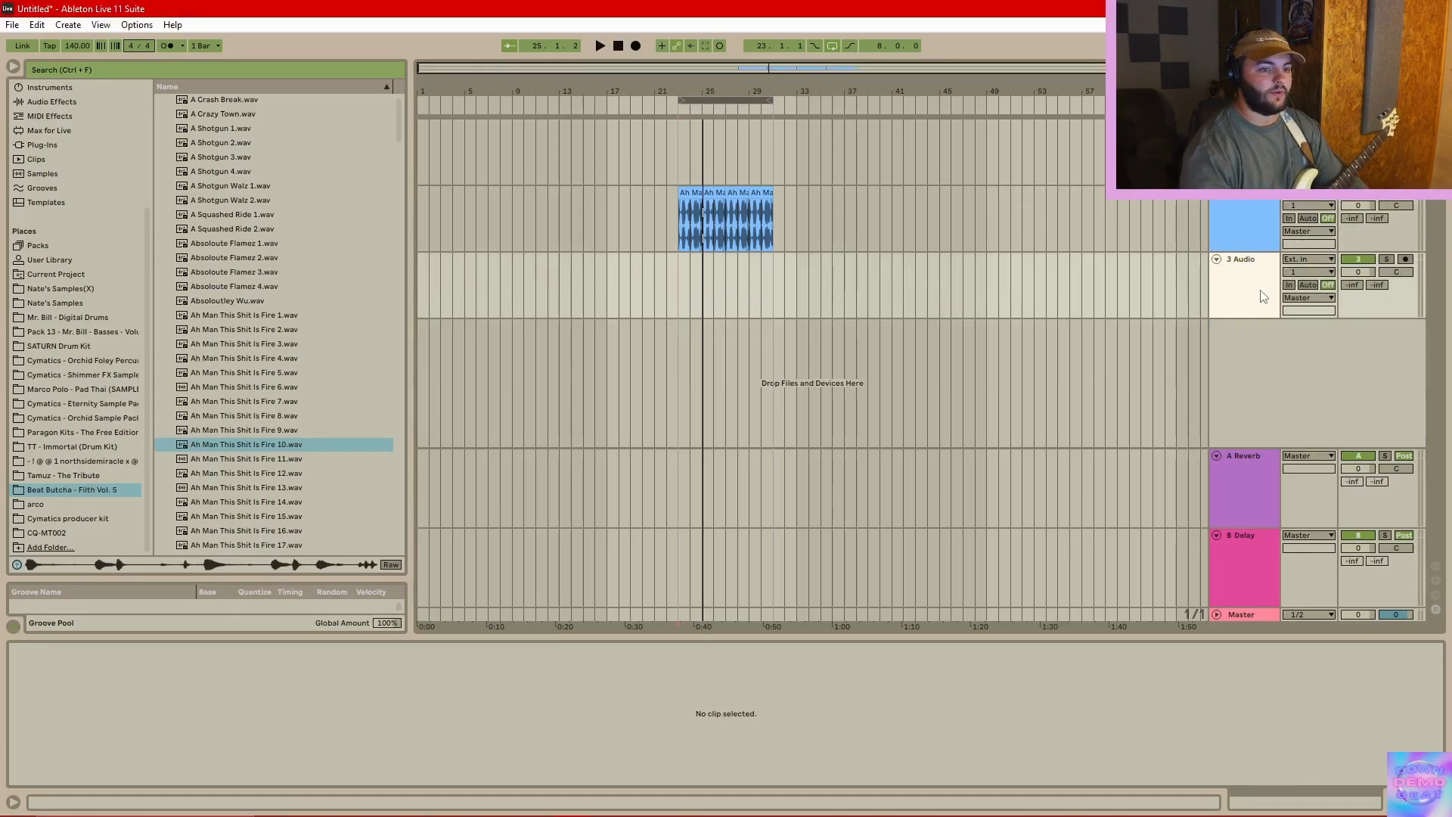
pyautogui.click(1300, 274)
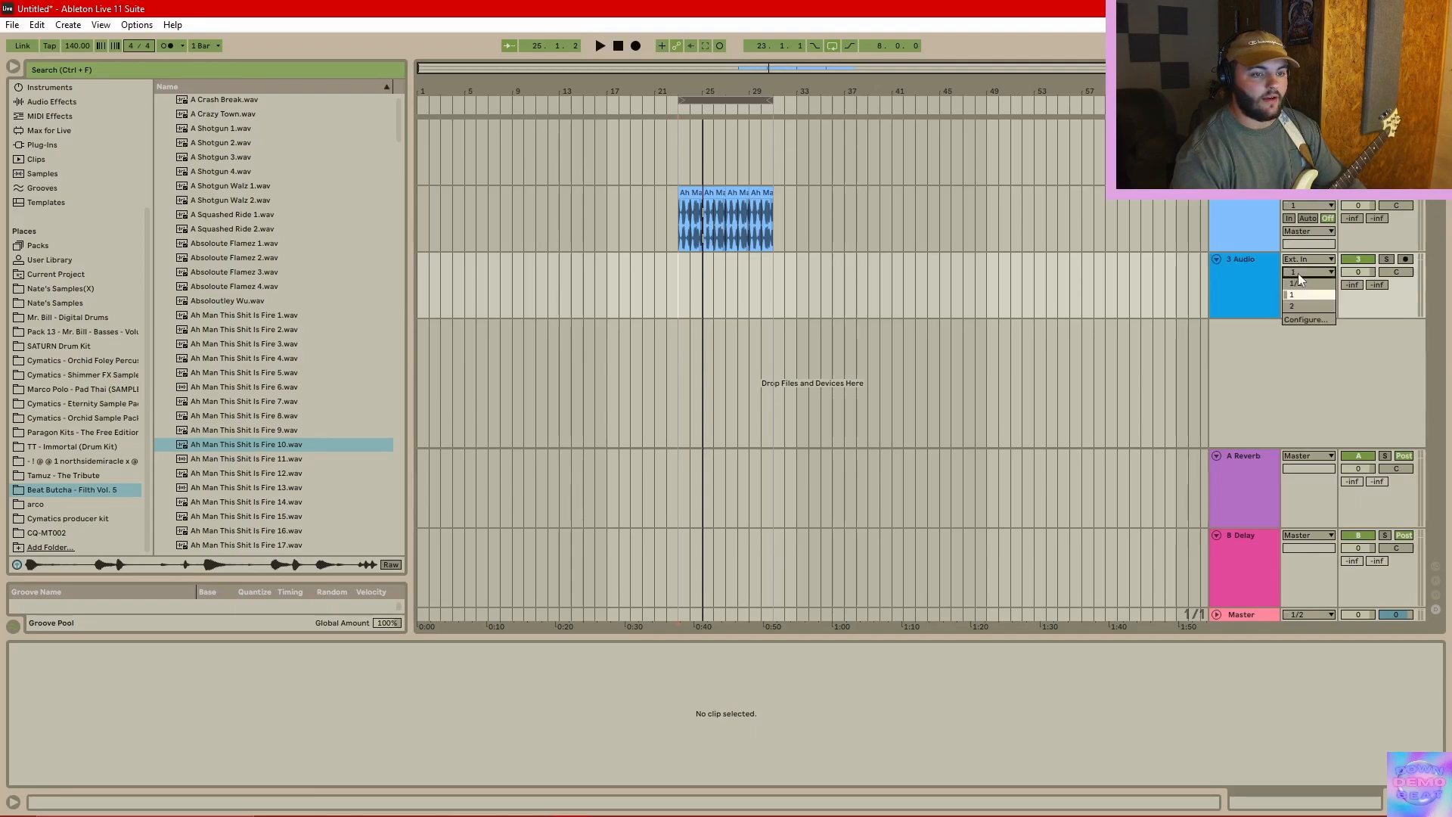
pyautogui.click(1300, 277)
pyautogui.click(1300, 273)
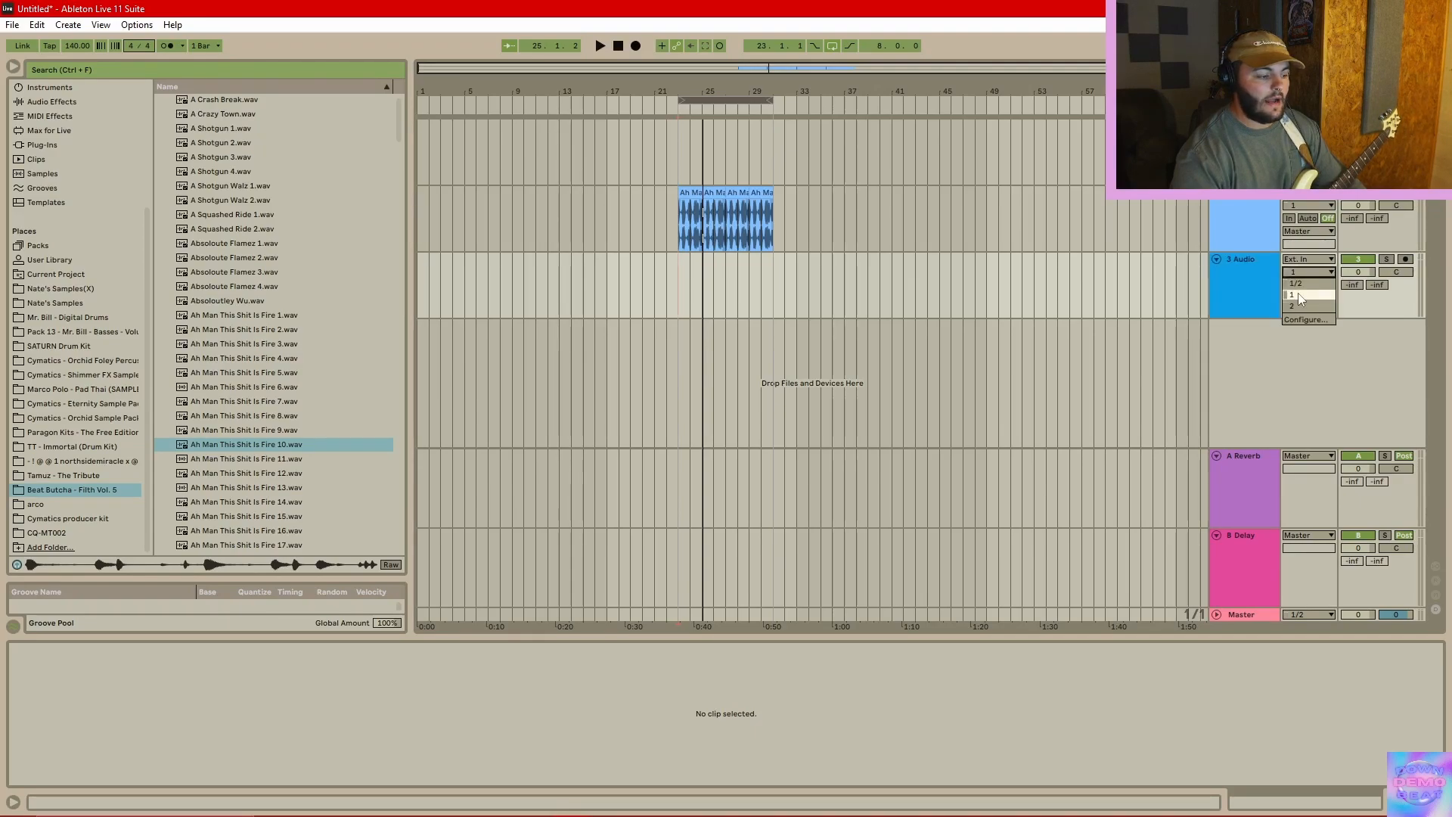
pyautogui.click(1300, 295)
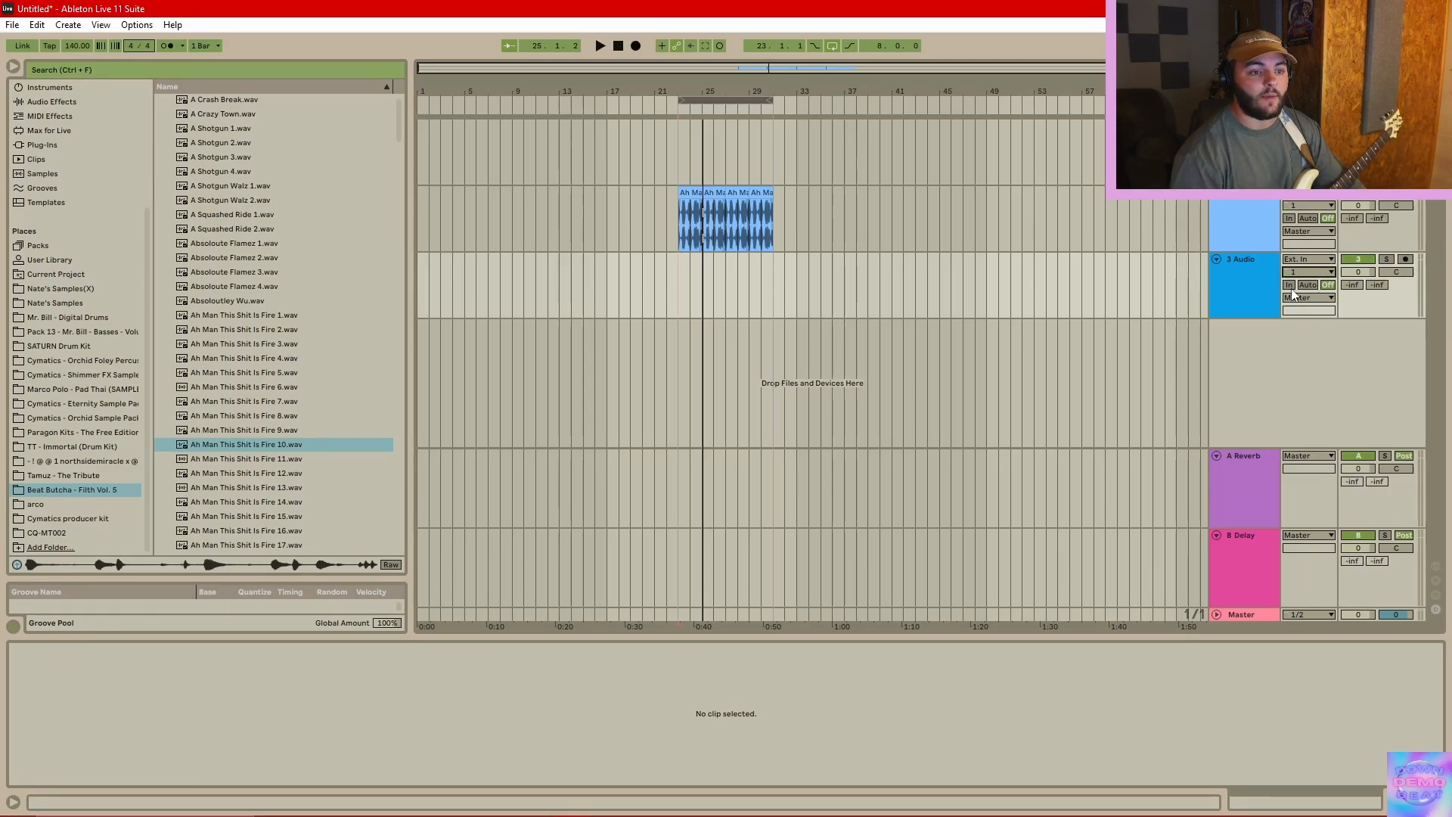
# - Set the monitoring of the 3 Audio track to In and arm it for recording
pyautogui.click(1291, 286)
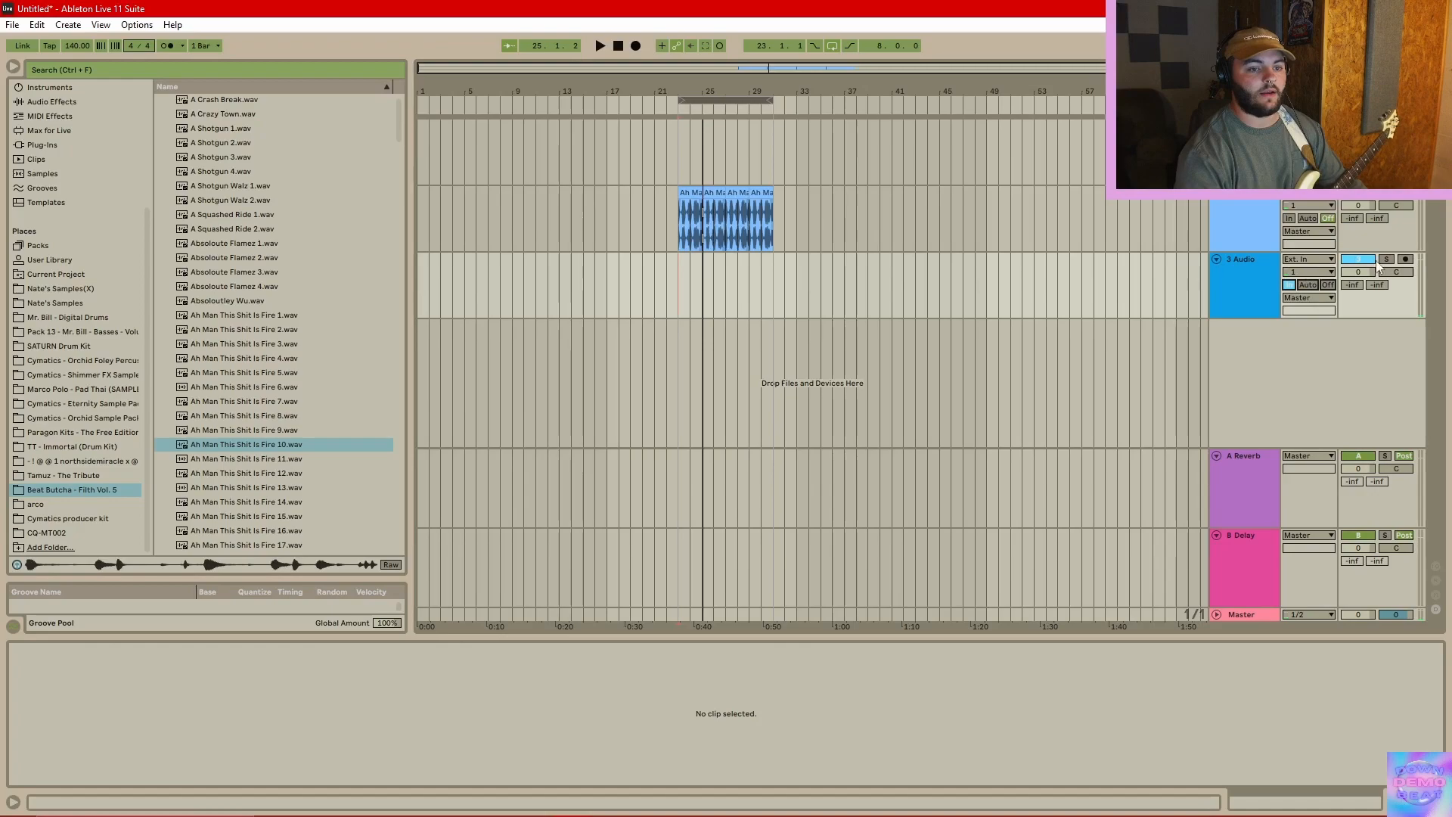
pyautogui.click(1406, 261)
pyautogui.click(678, 286)
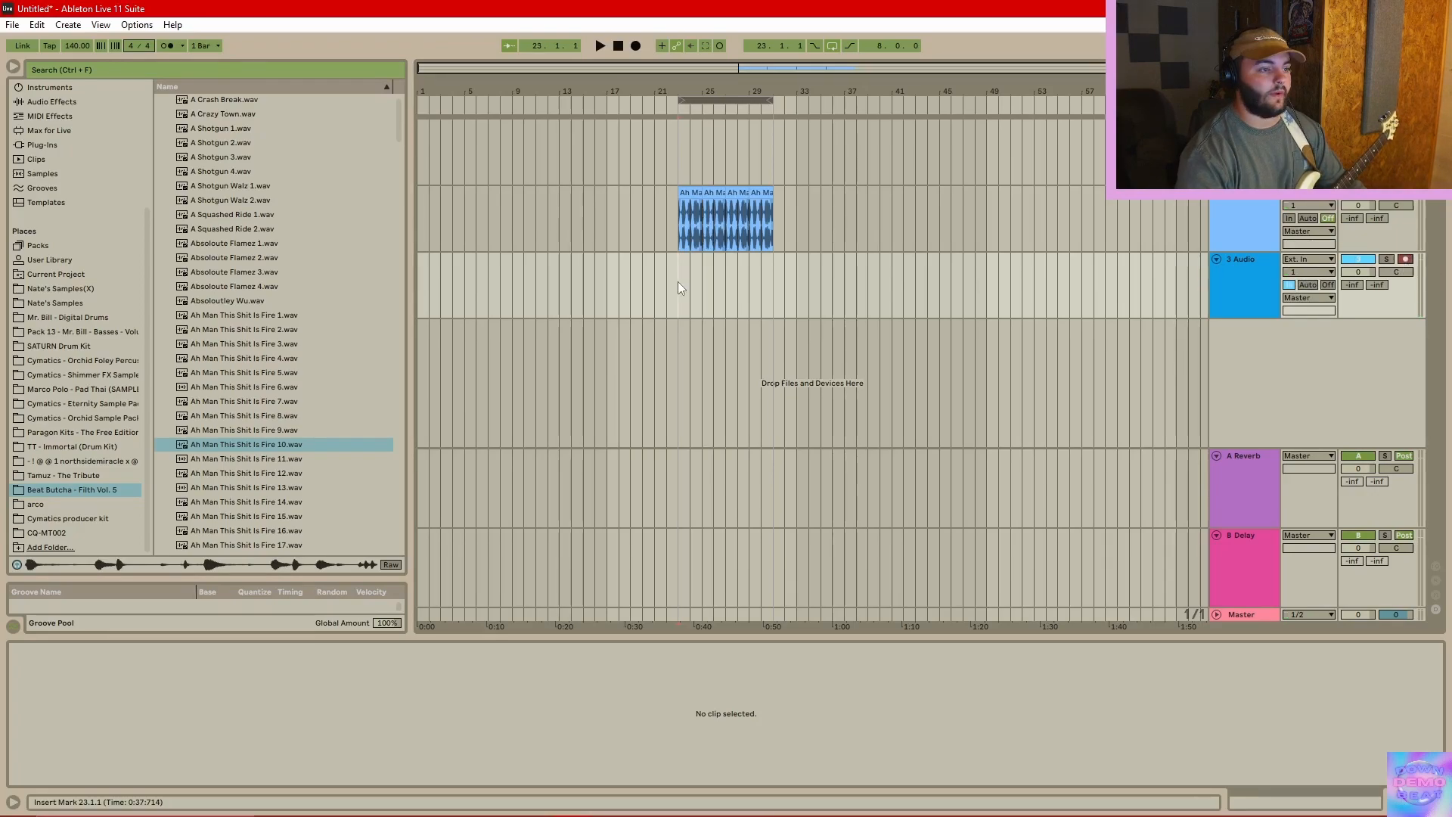
pyautogui.click(773, 294)
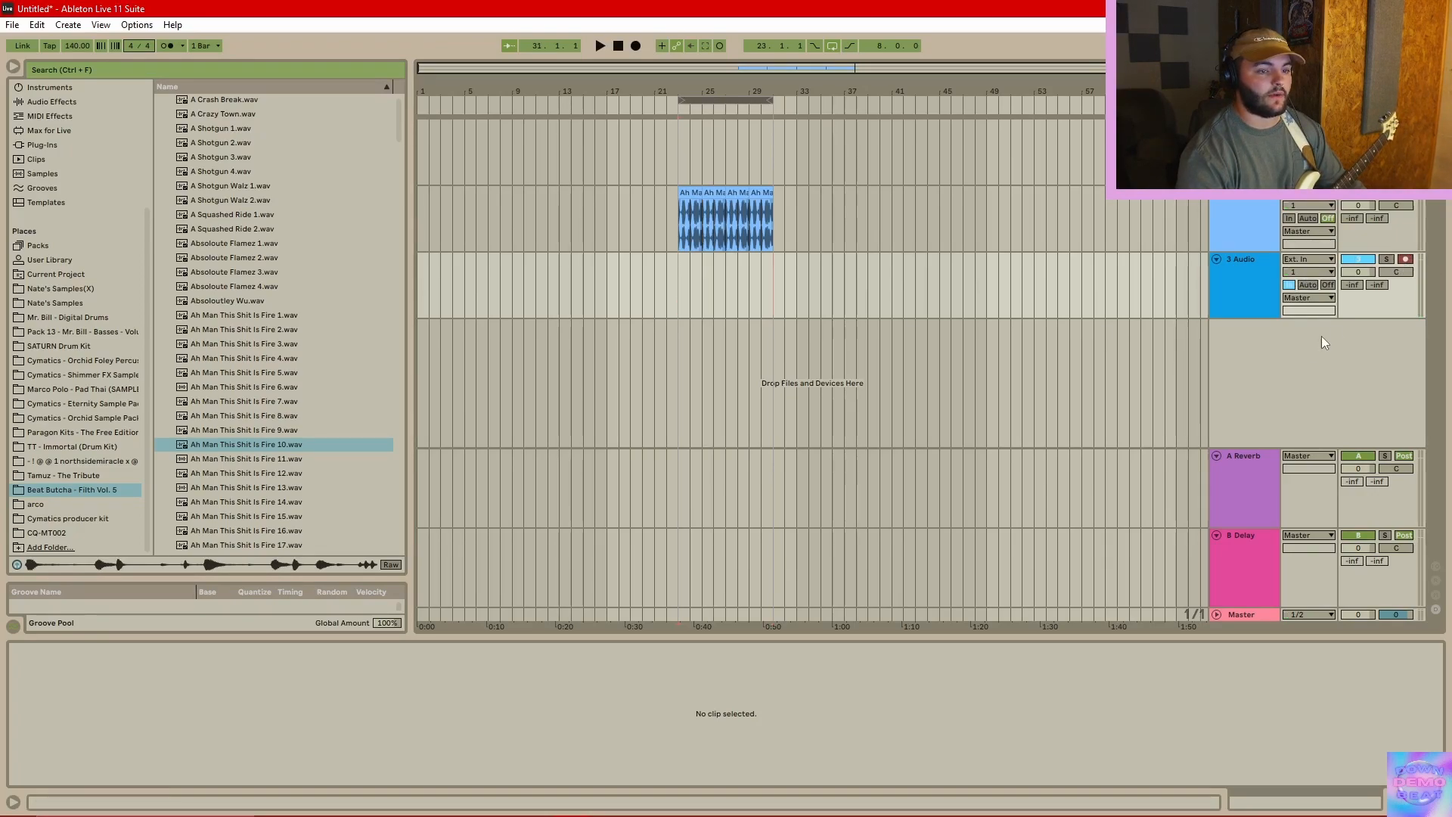
# - Try to record on the 3 Audio track from bar 31 with the track disarmed
pyautogui.click(1404, 261)
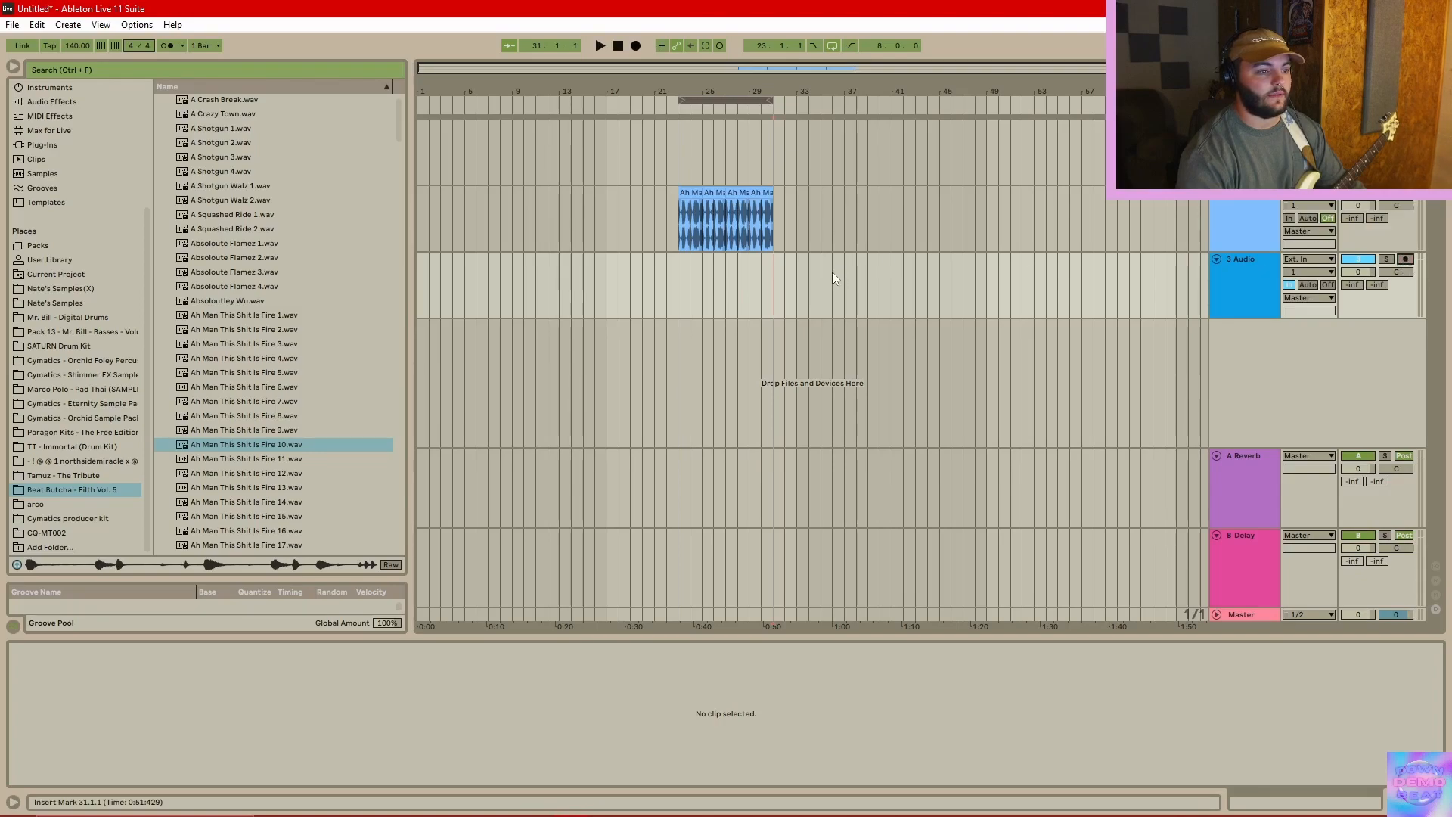
pyautogui.click(636, 47)
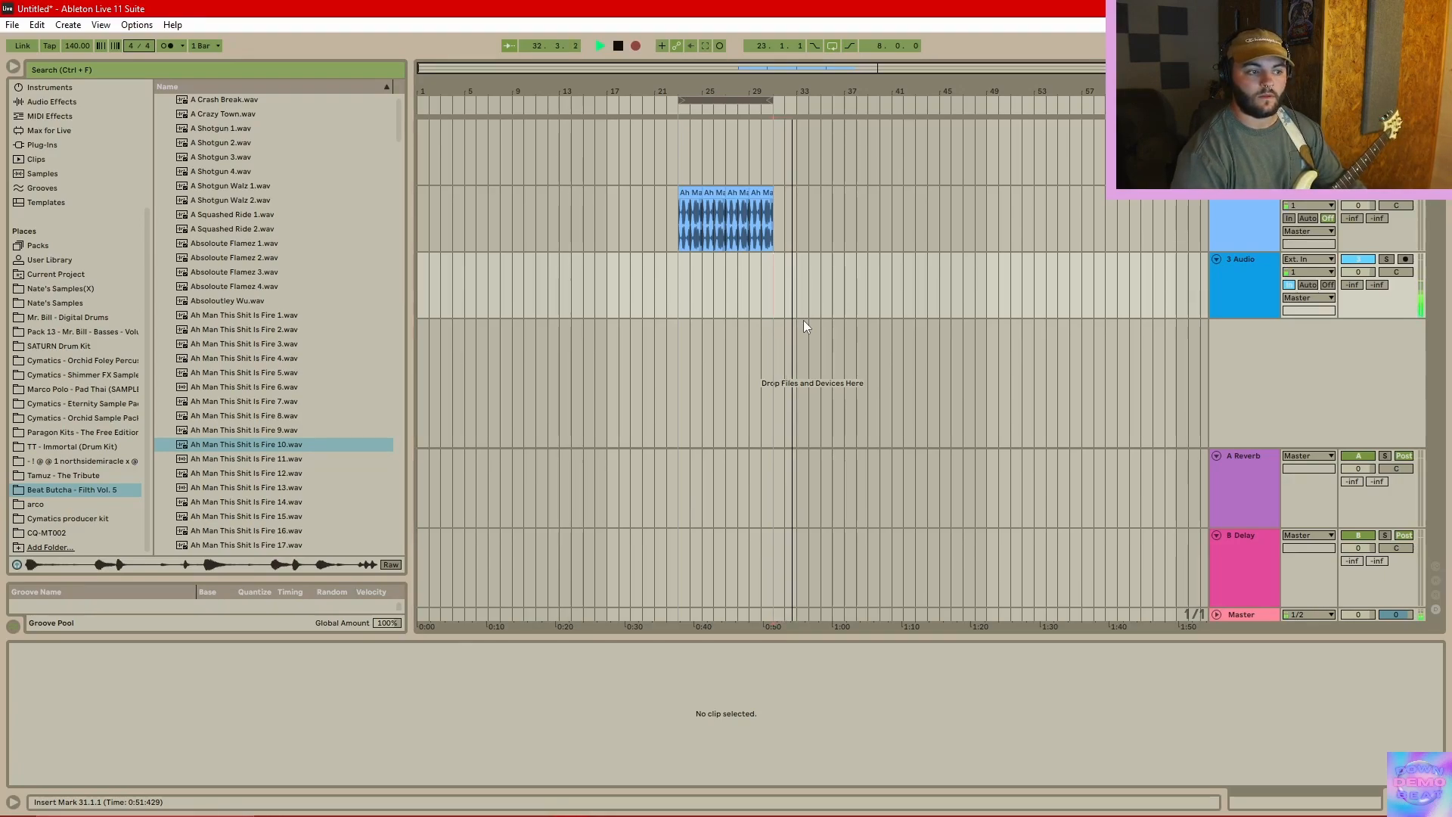
pyautogui.press('space')
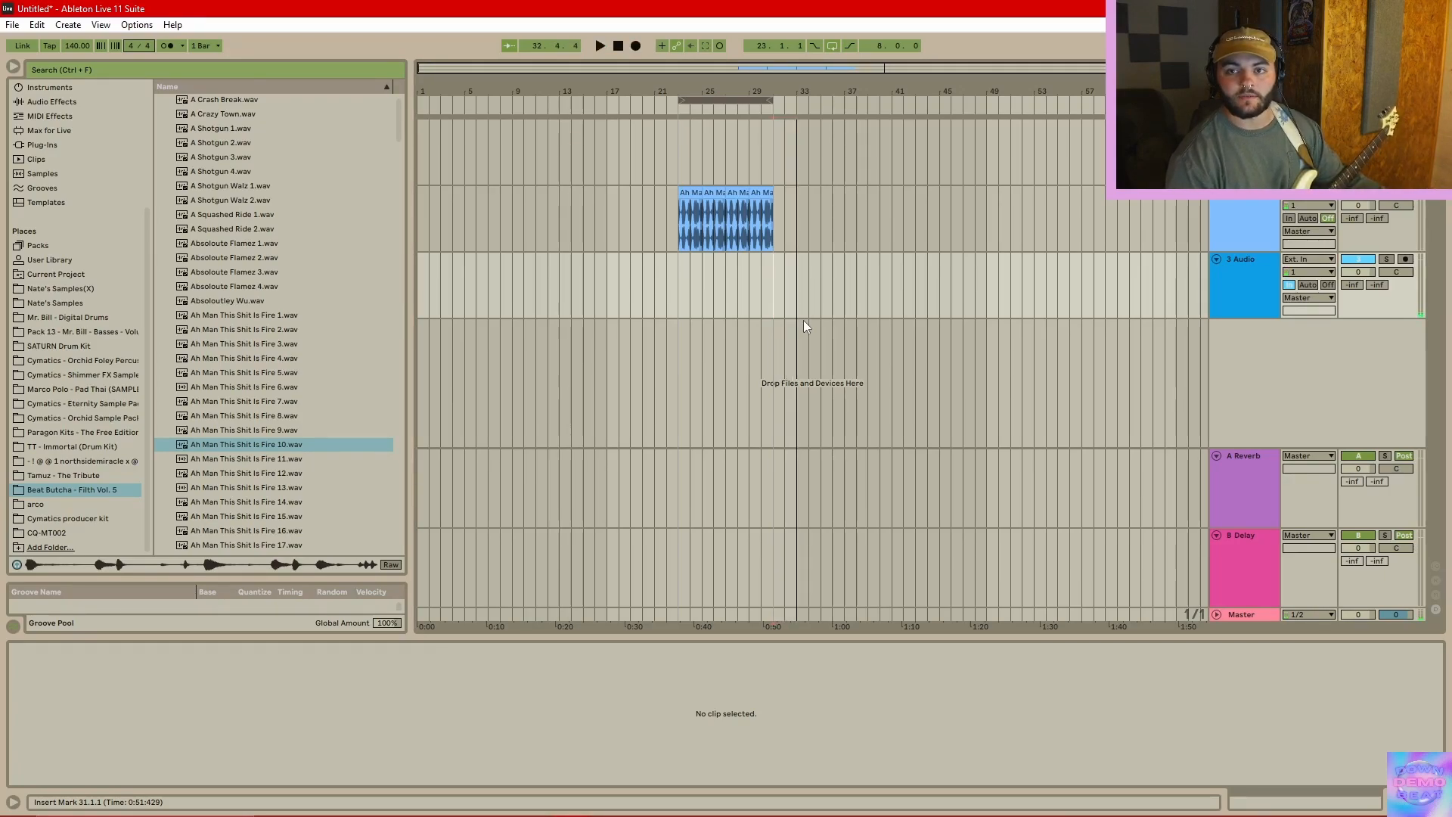
# - Rearm the 3 Audio track and record an eight-bar take beneath the drum break from bar 23
pyautogui.click(1405, 258)
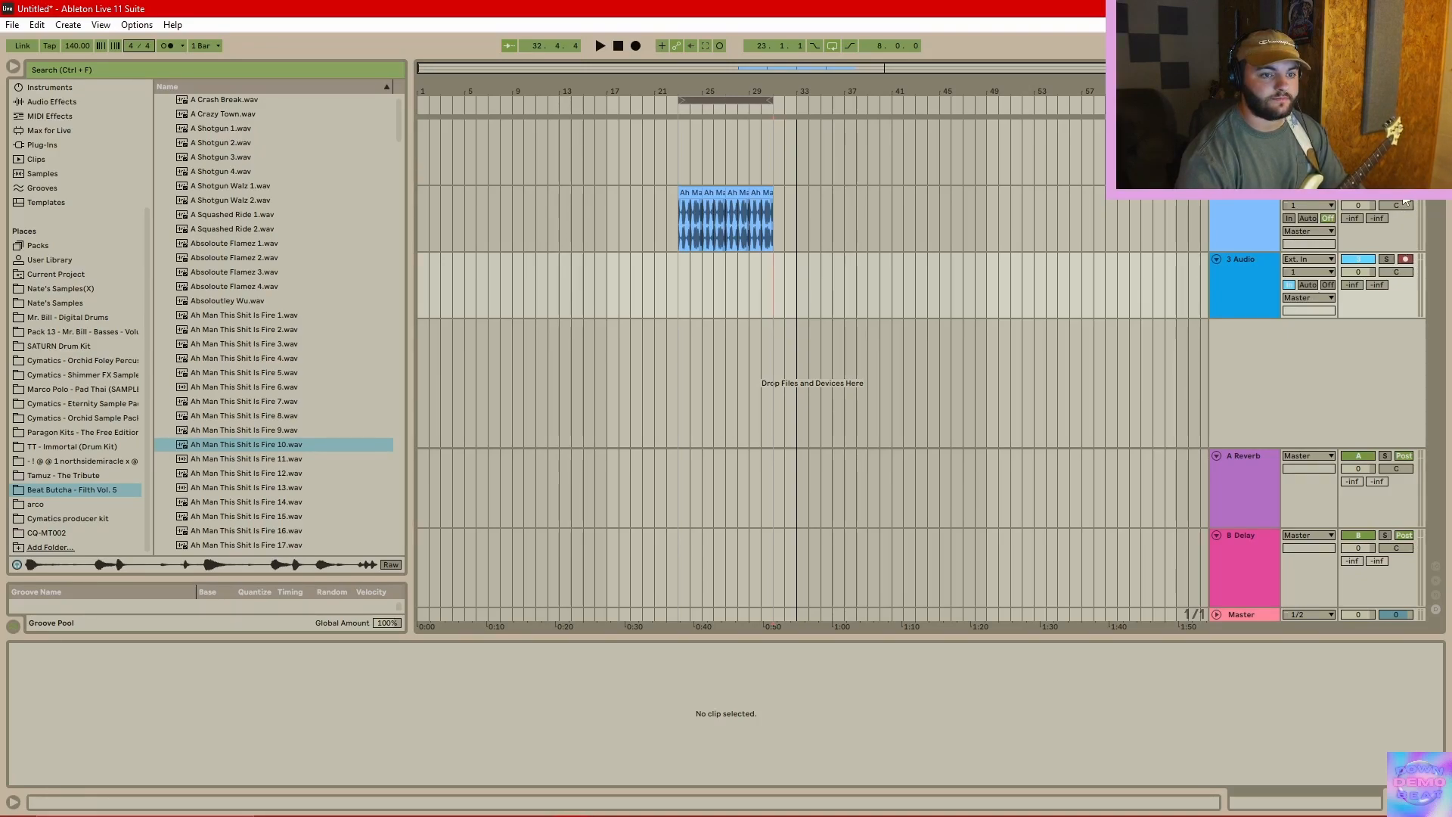
pyautogui.click(636, 45)
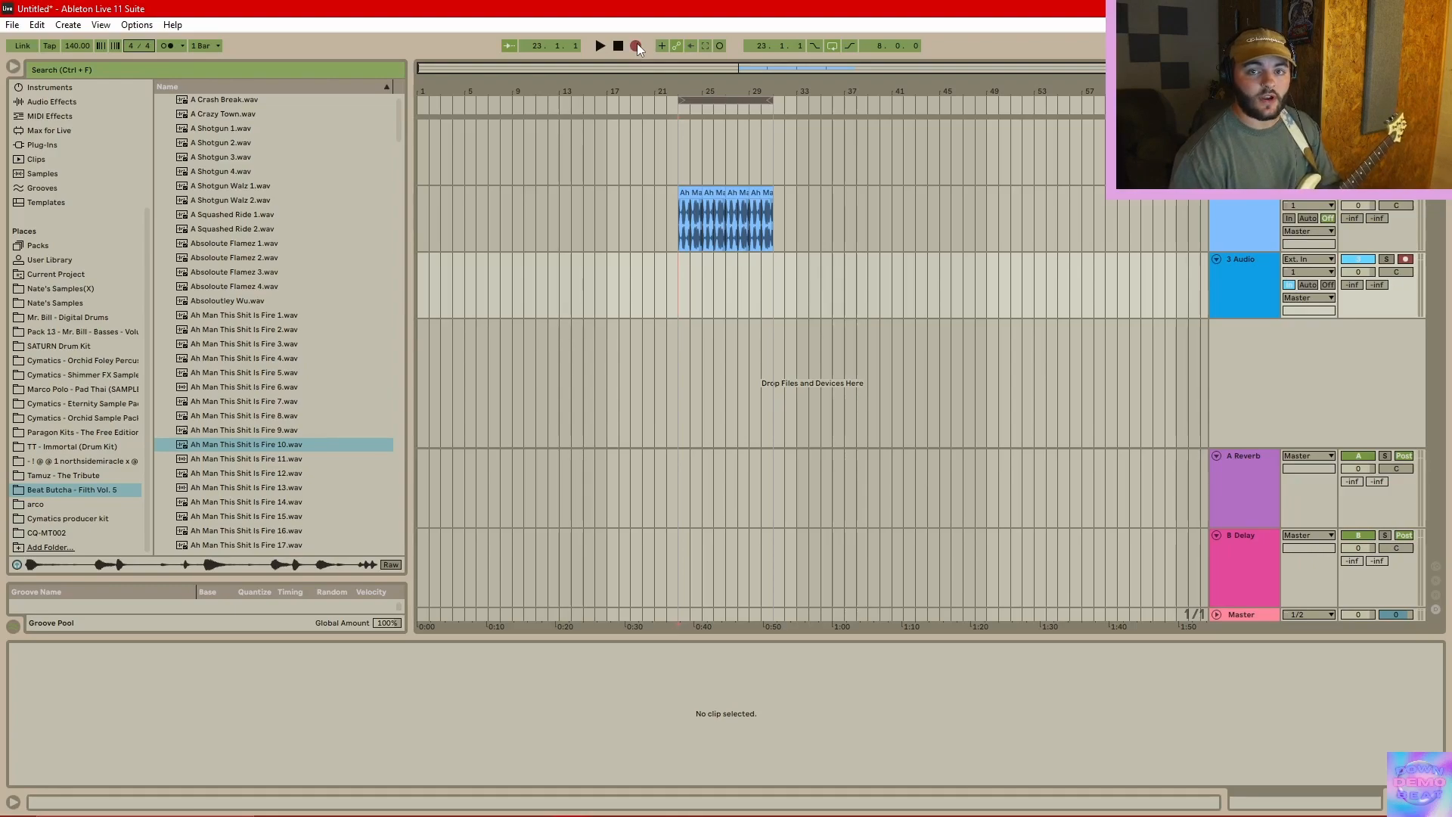
pyautogui.press('space')
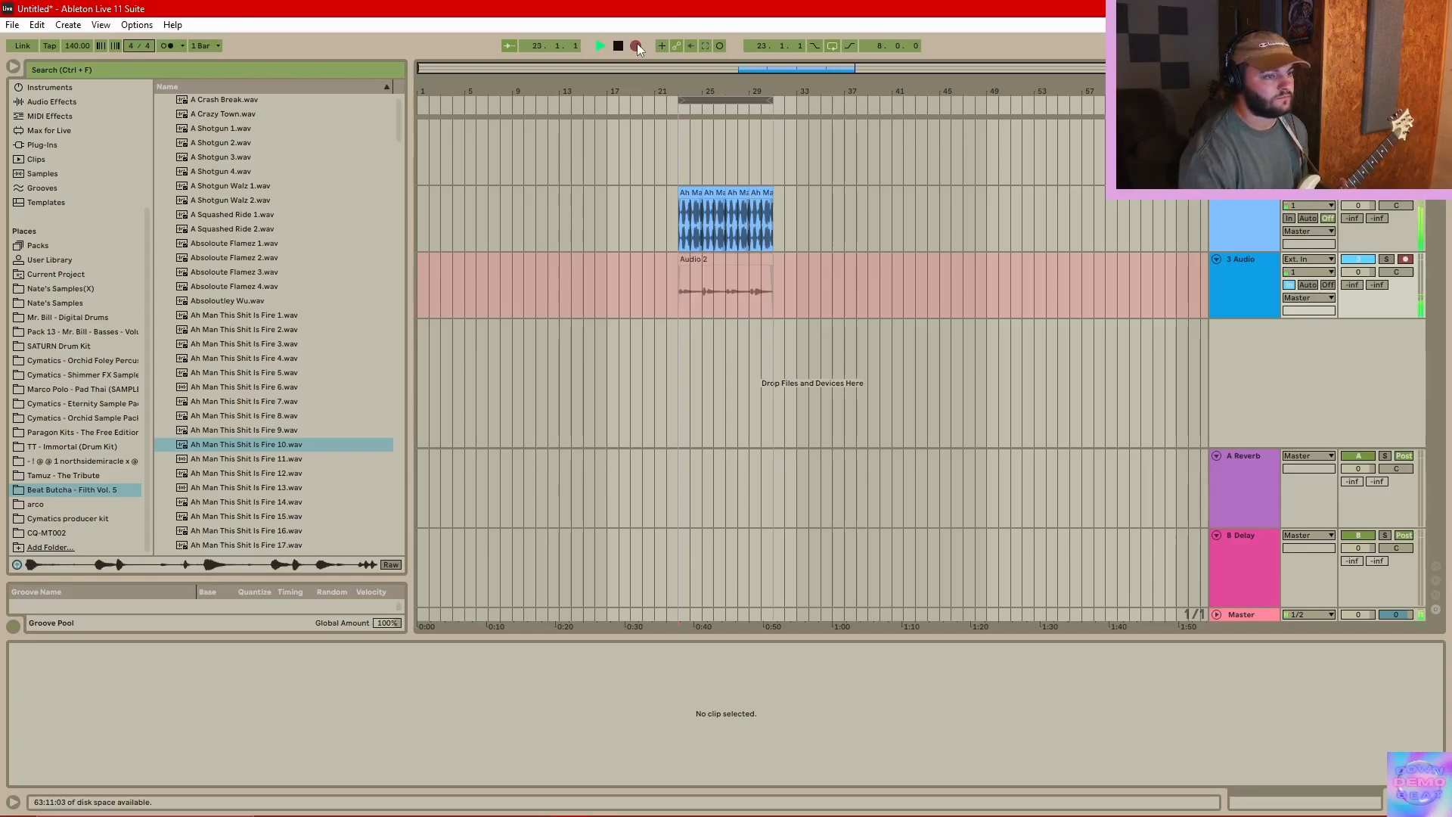
pyautogui.click(619, 47)
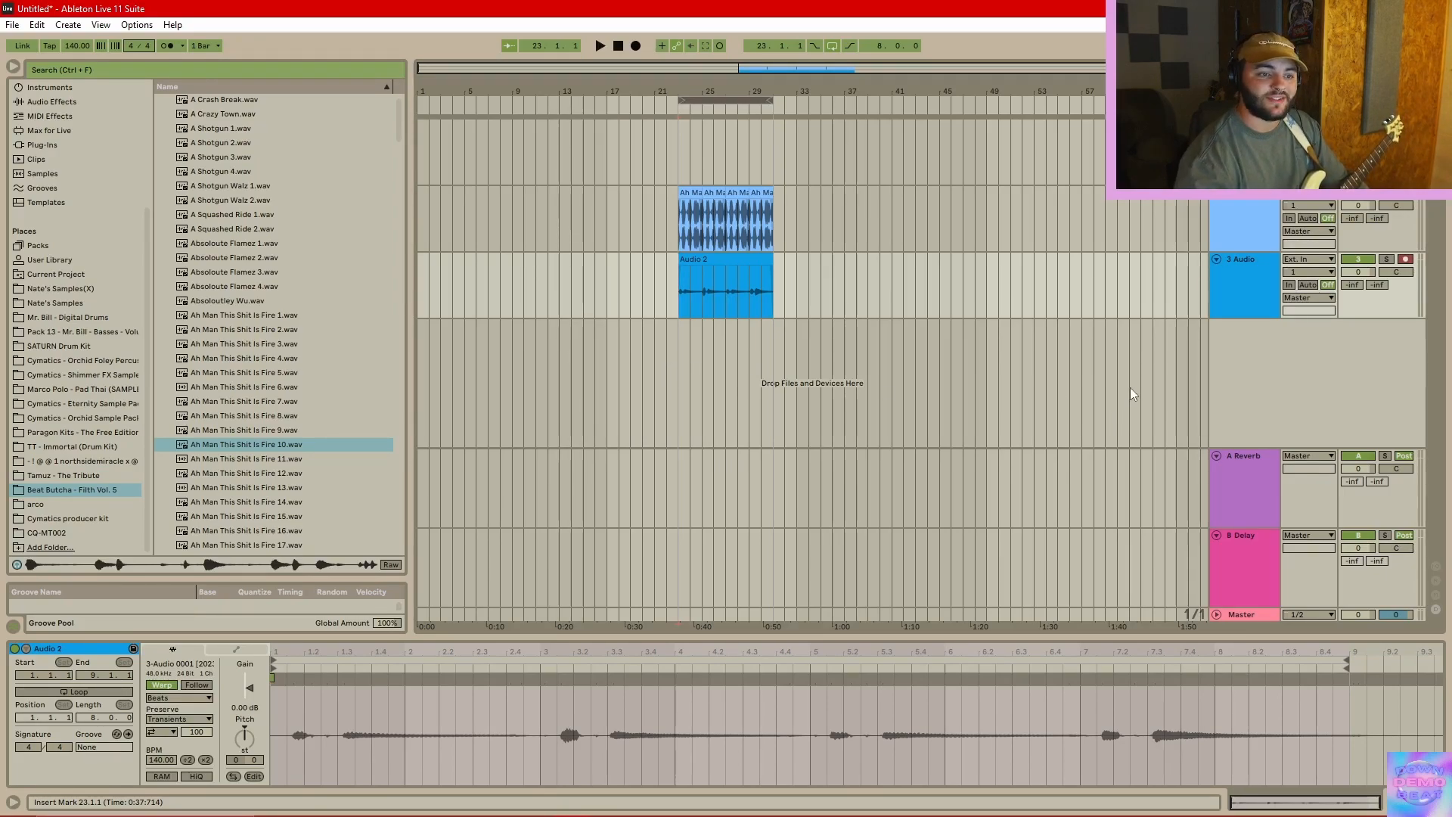
pyautogui.hotkey('ctrl', 't')
pyautogui.hotkey('ctrl', 't')
pyautogui.click(1233, 359)
pyautogui.press('Delete')
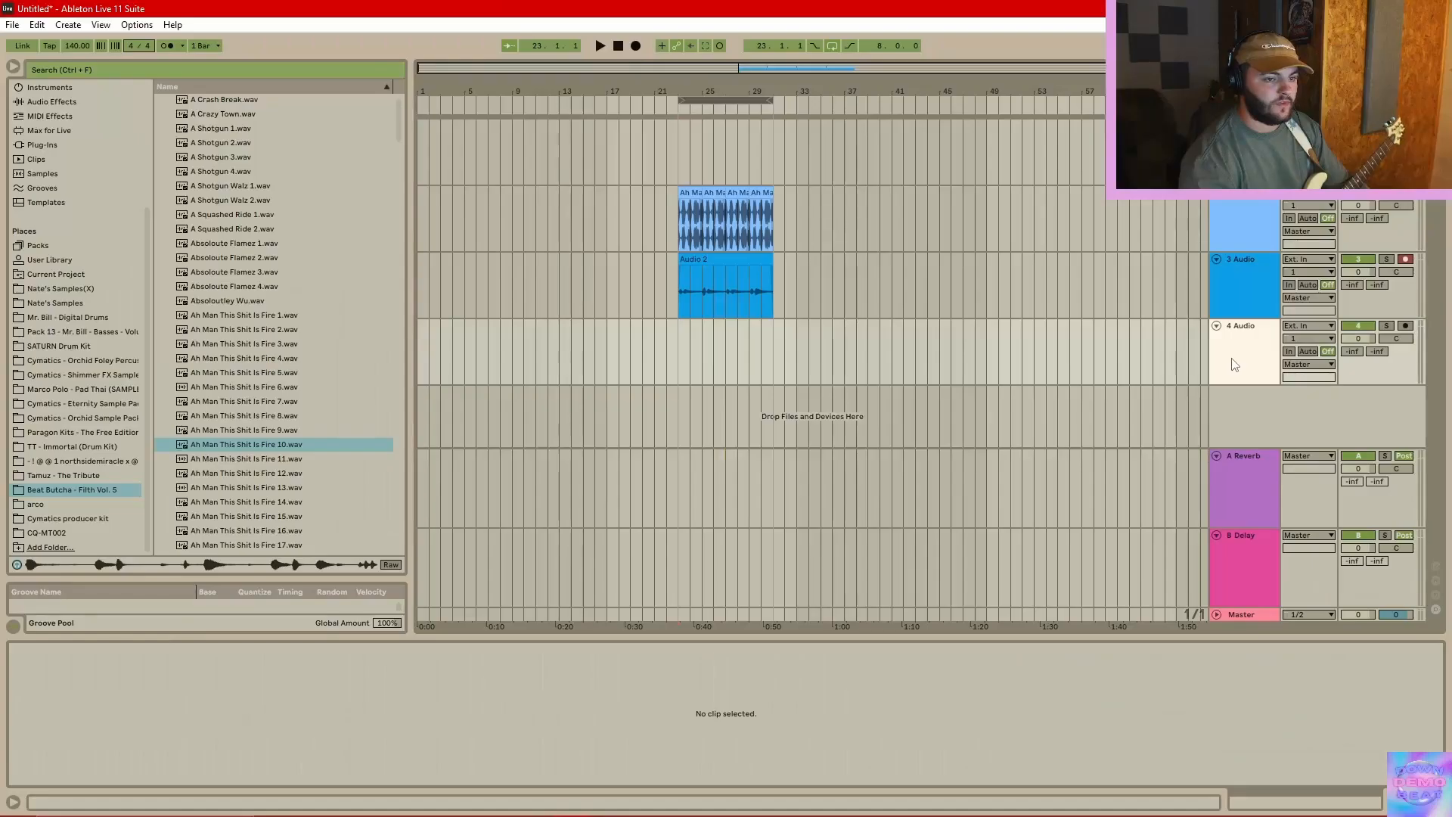
pyautogui.press('Delete')
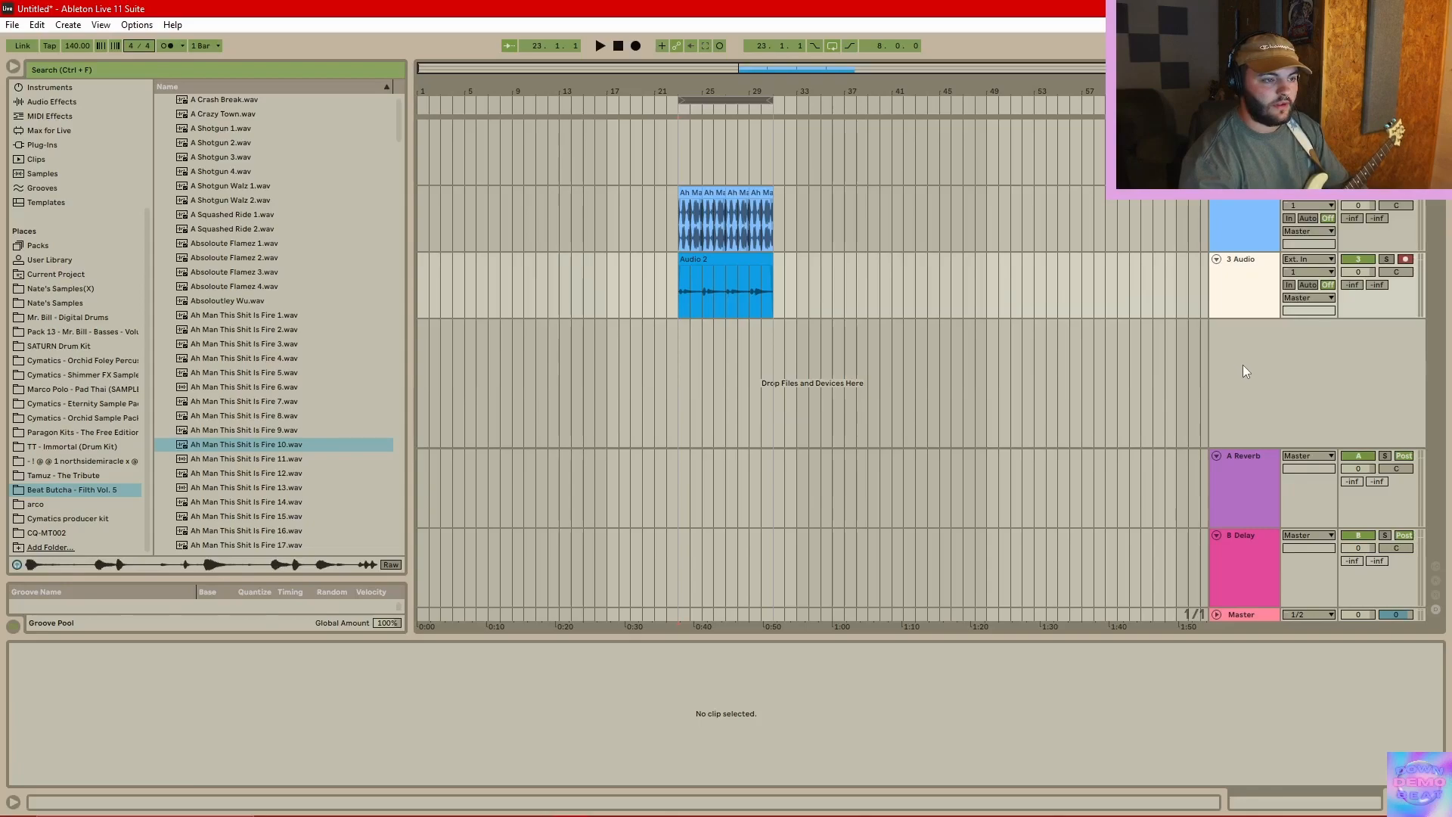
# - Insert a new audio track below the first recording, set its monitoring to In and arm it
pyautogui.hotkey('ctrl', 't')
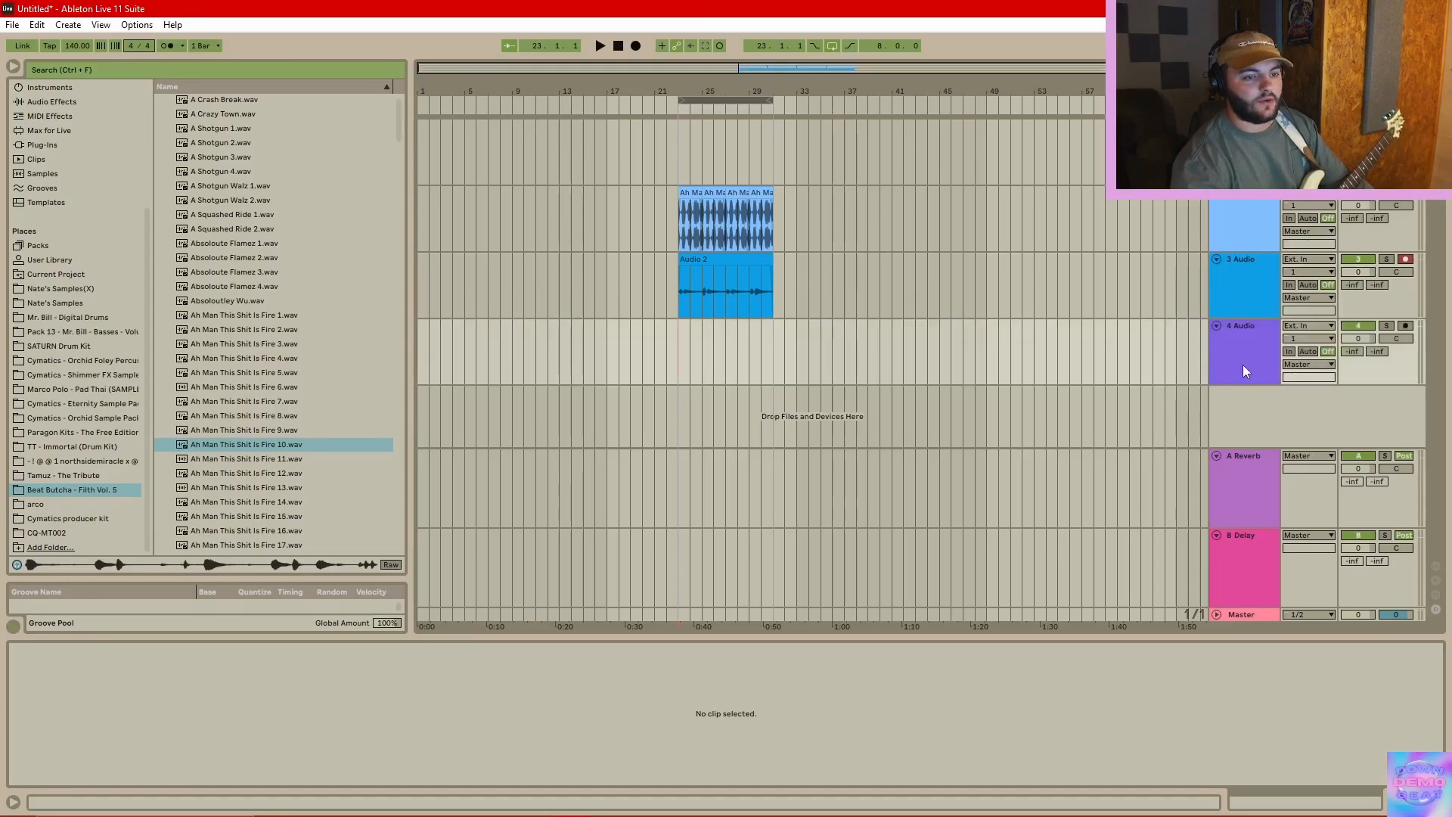
pyautogui.click(1289, 352)
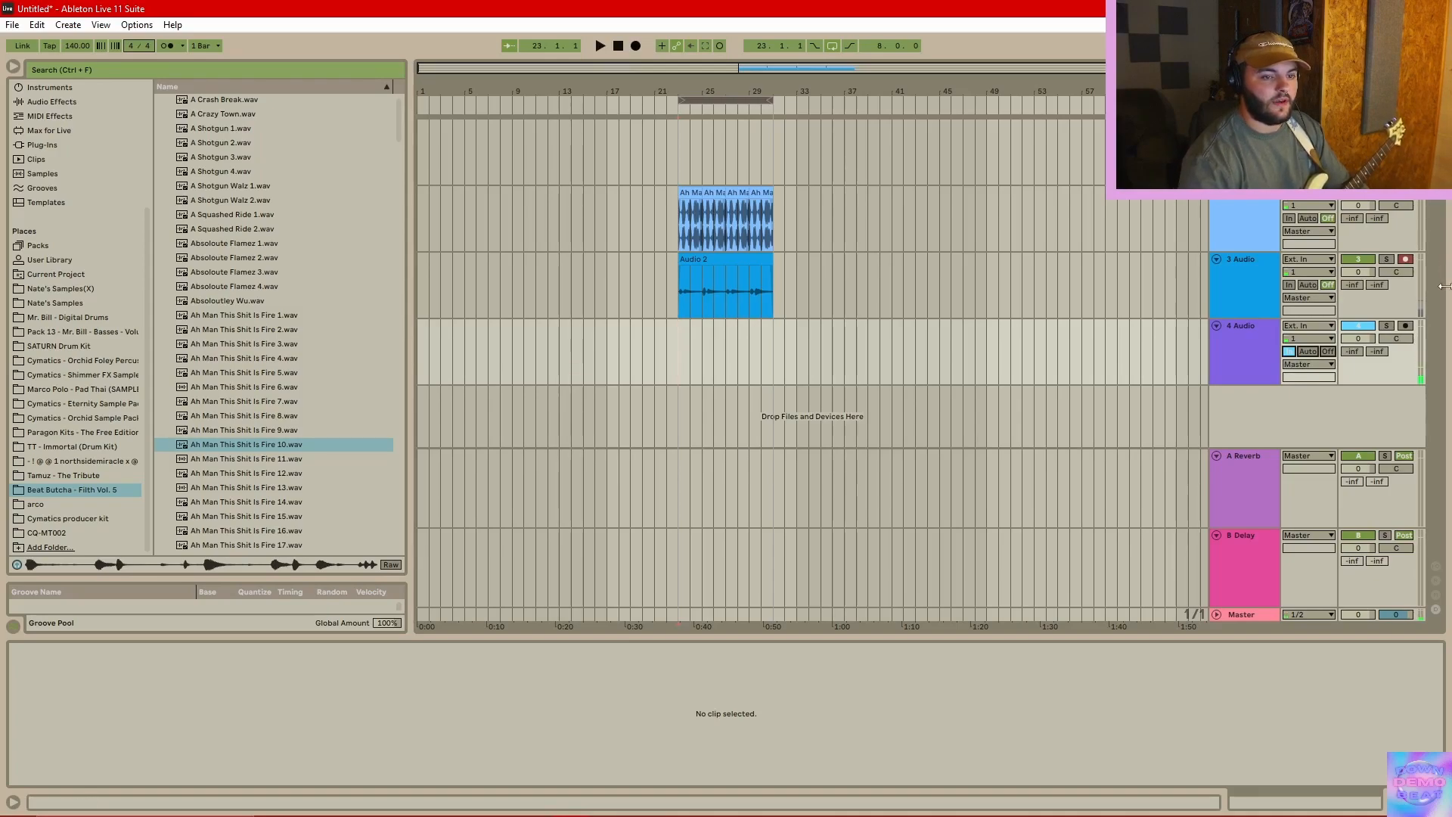
pyautogui.click(1406, 325)
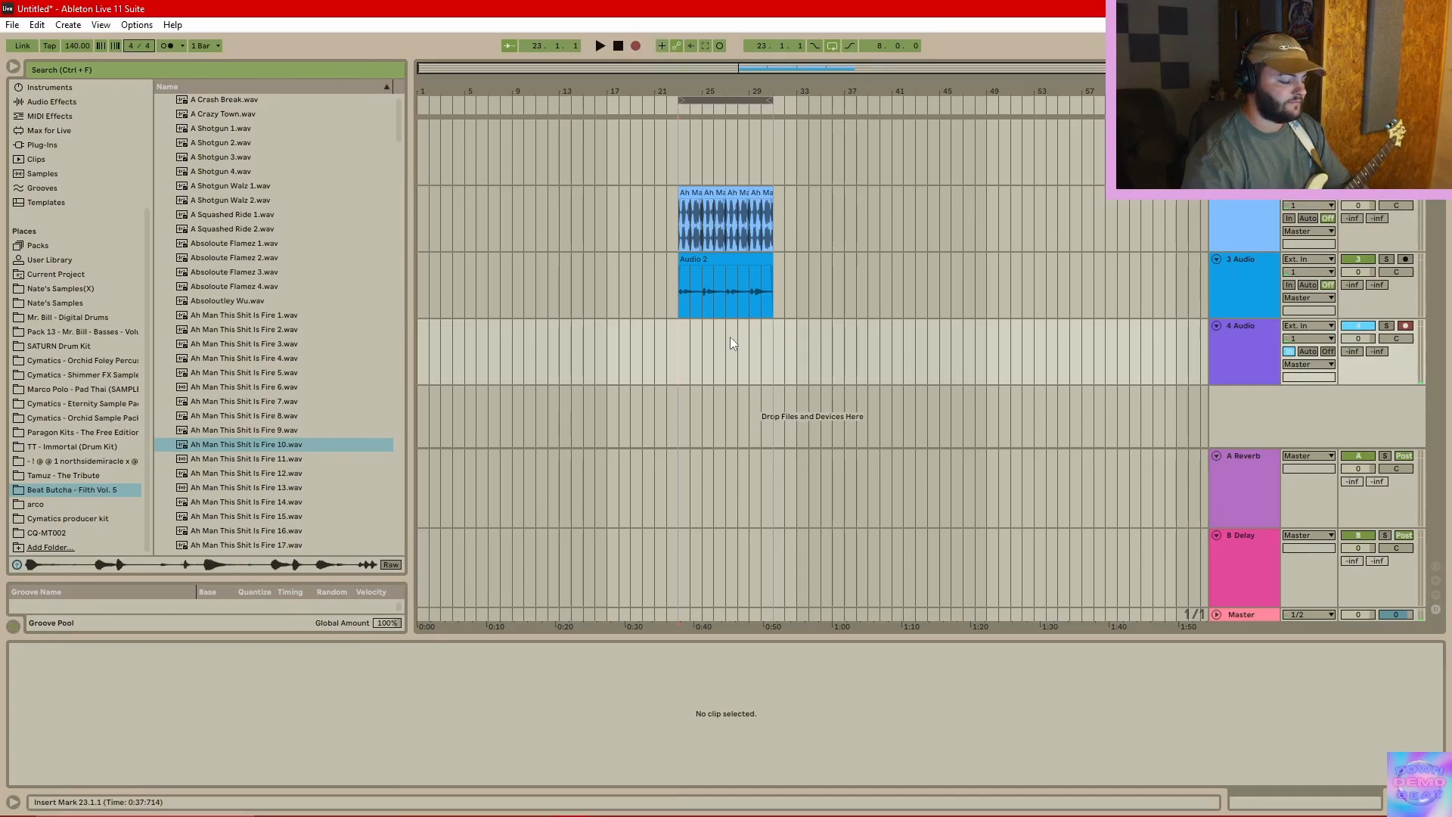
# - Record a second eight-bar take on the 4 Audio track from bar 23 and stop the transport
pyautogui.press('space')
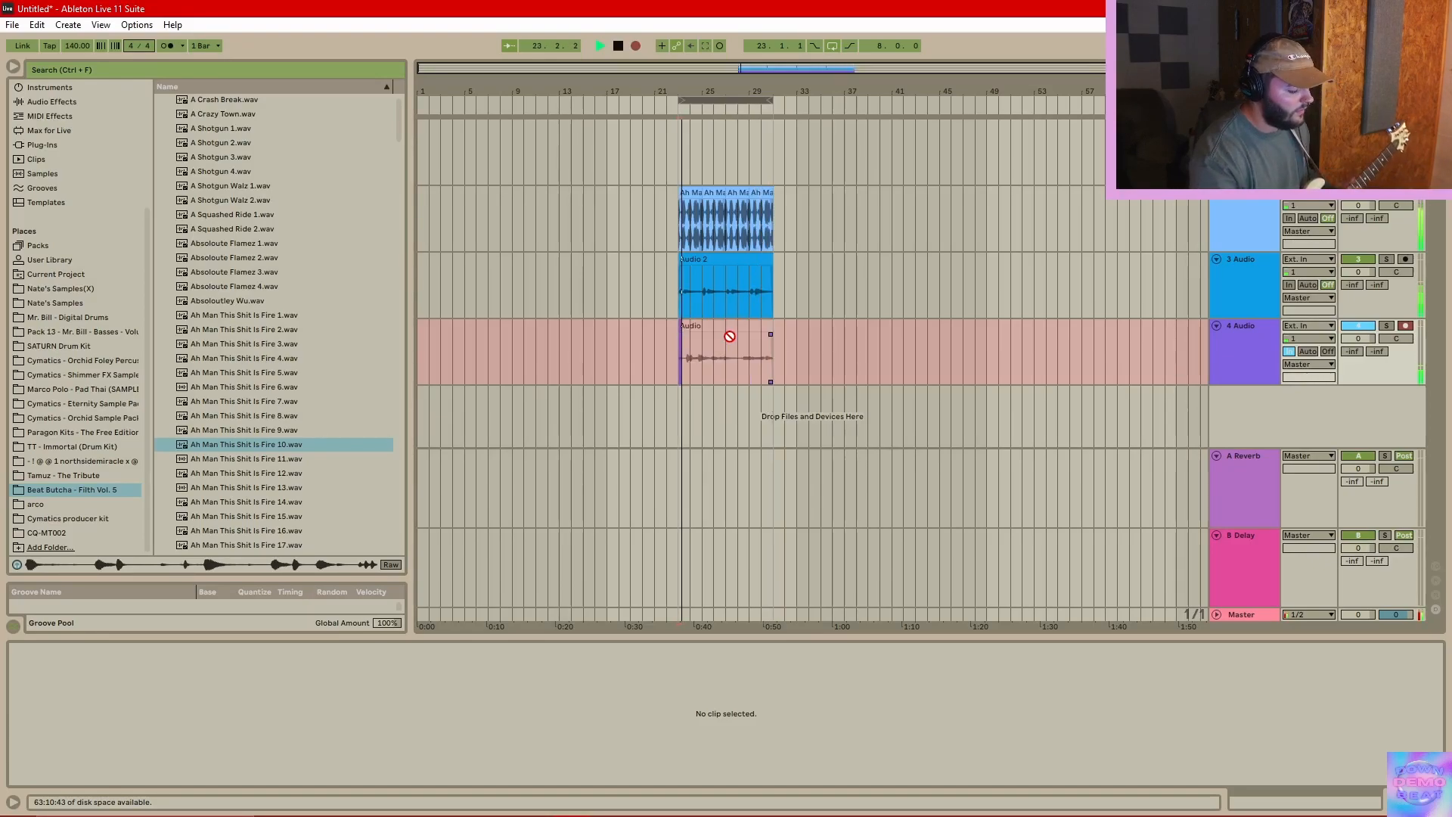
pyautogui.press('space')
pyautogui.click(991, 383)
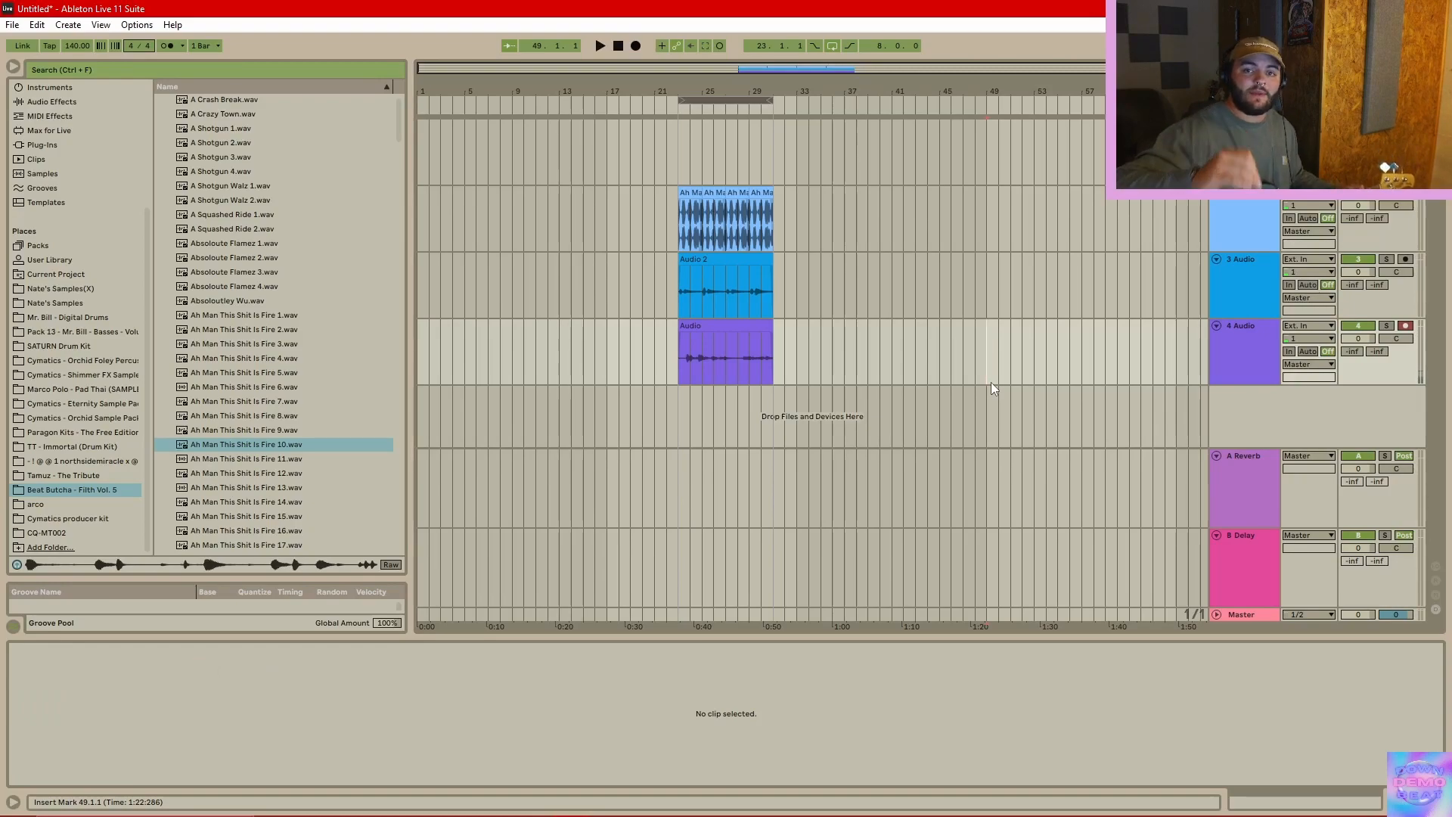
# - Insert another audio track below 4 Audio, set its monitoring to In and arm it
pyautogui.rightClick(1249, 415)
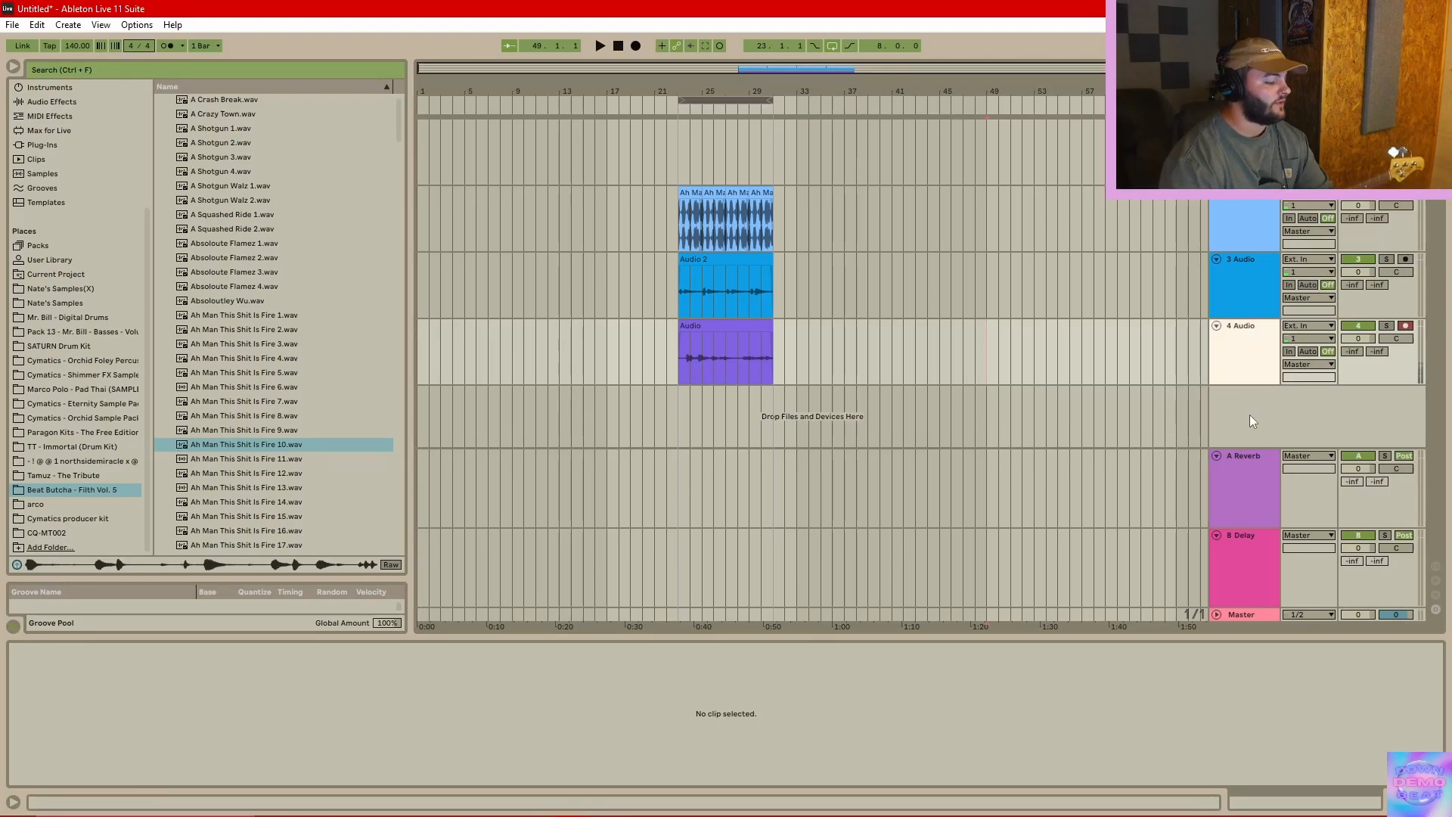
pyautogui.hotkey('ctrl', 't')
pyautogui.click(1289, 414)
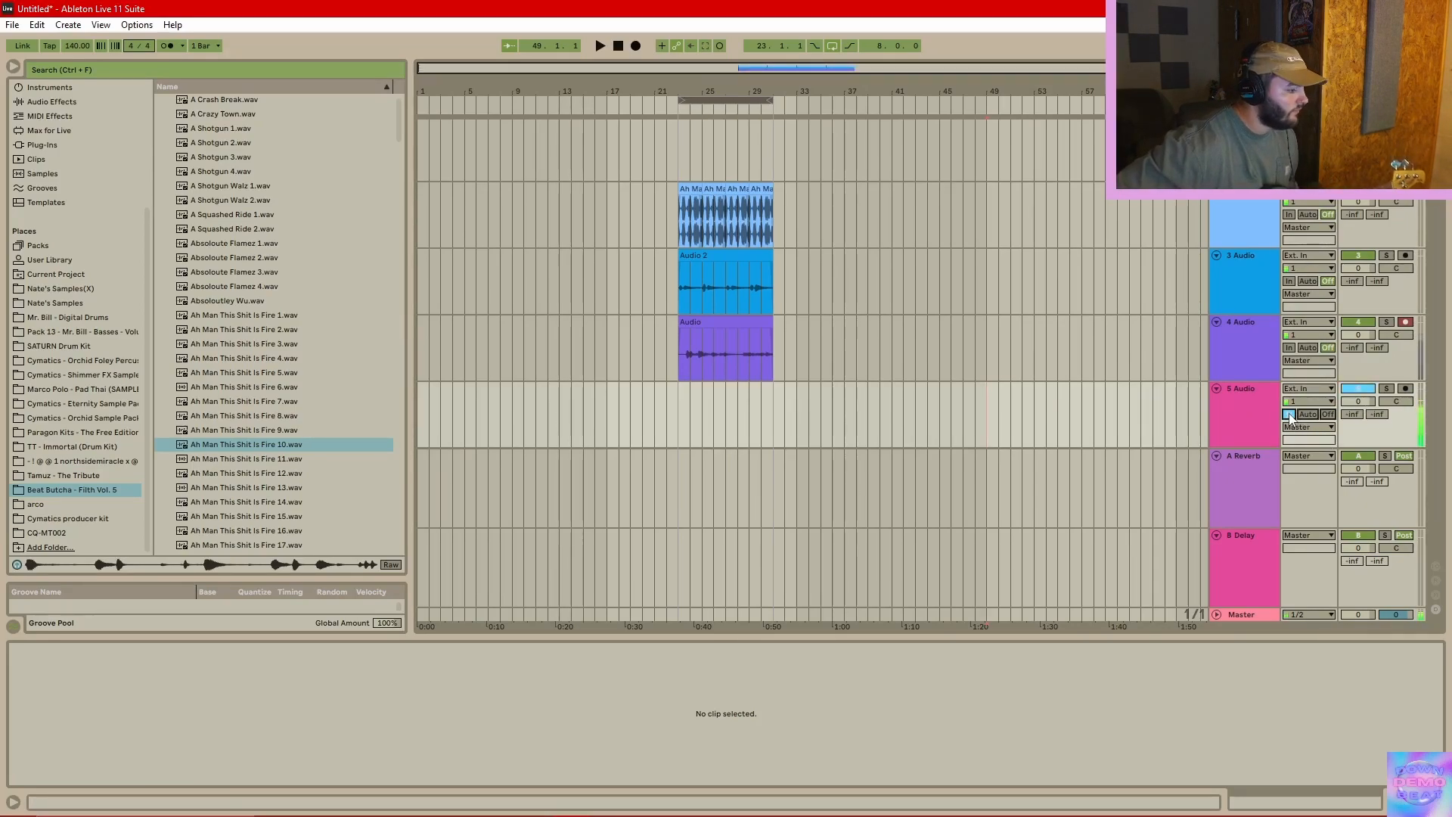
pyautogui.scroll(-1, 1264, 388)
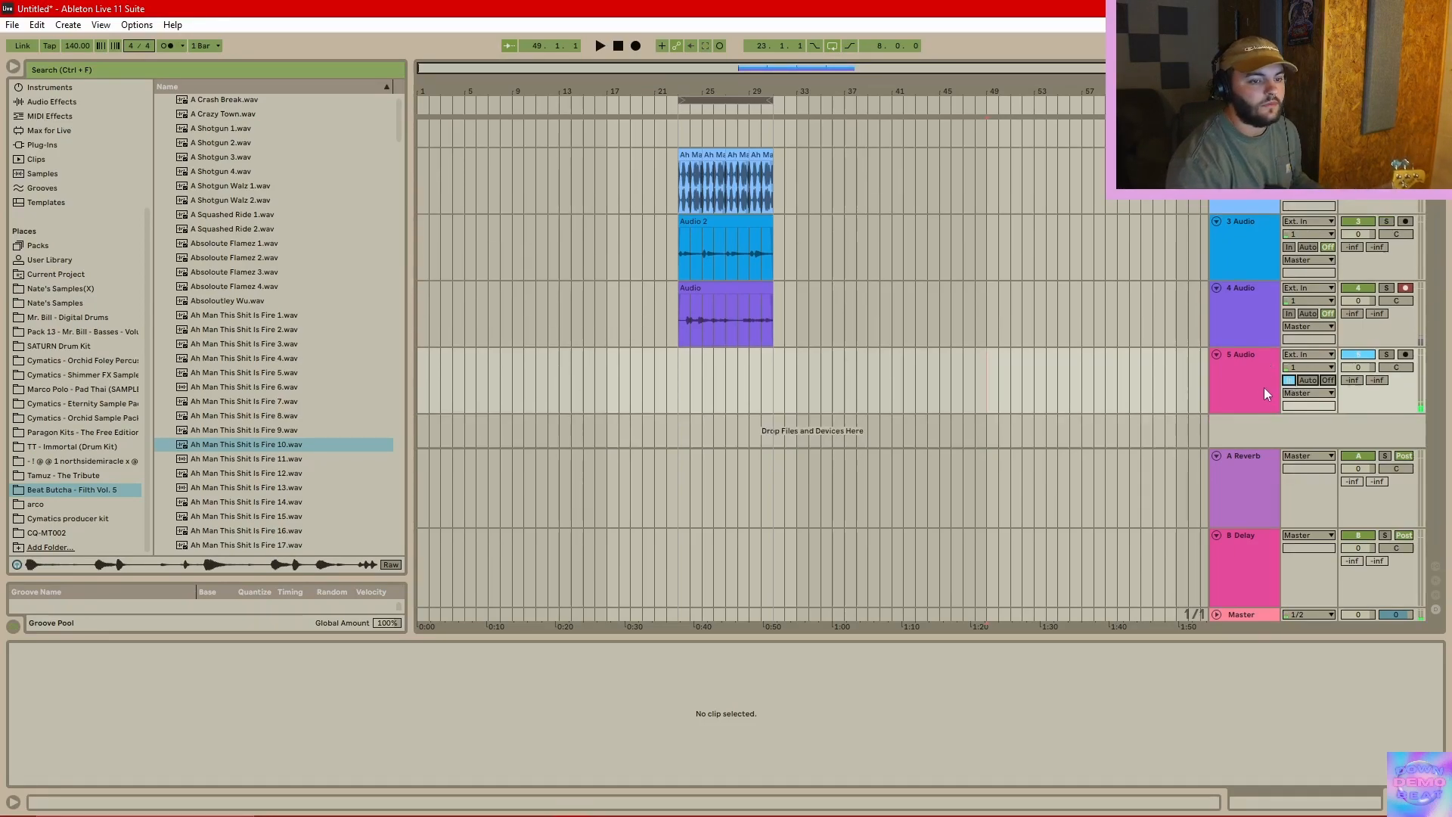
pyautogui.click(1406, 354)
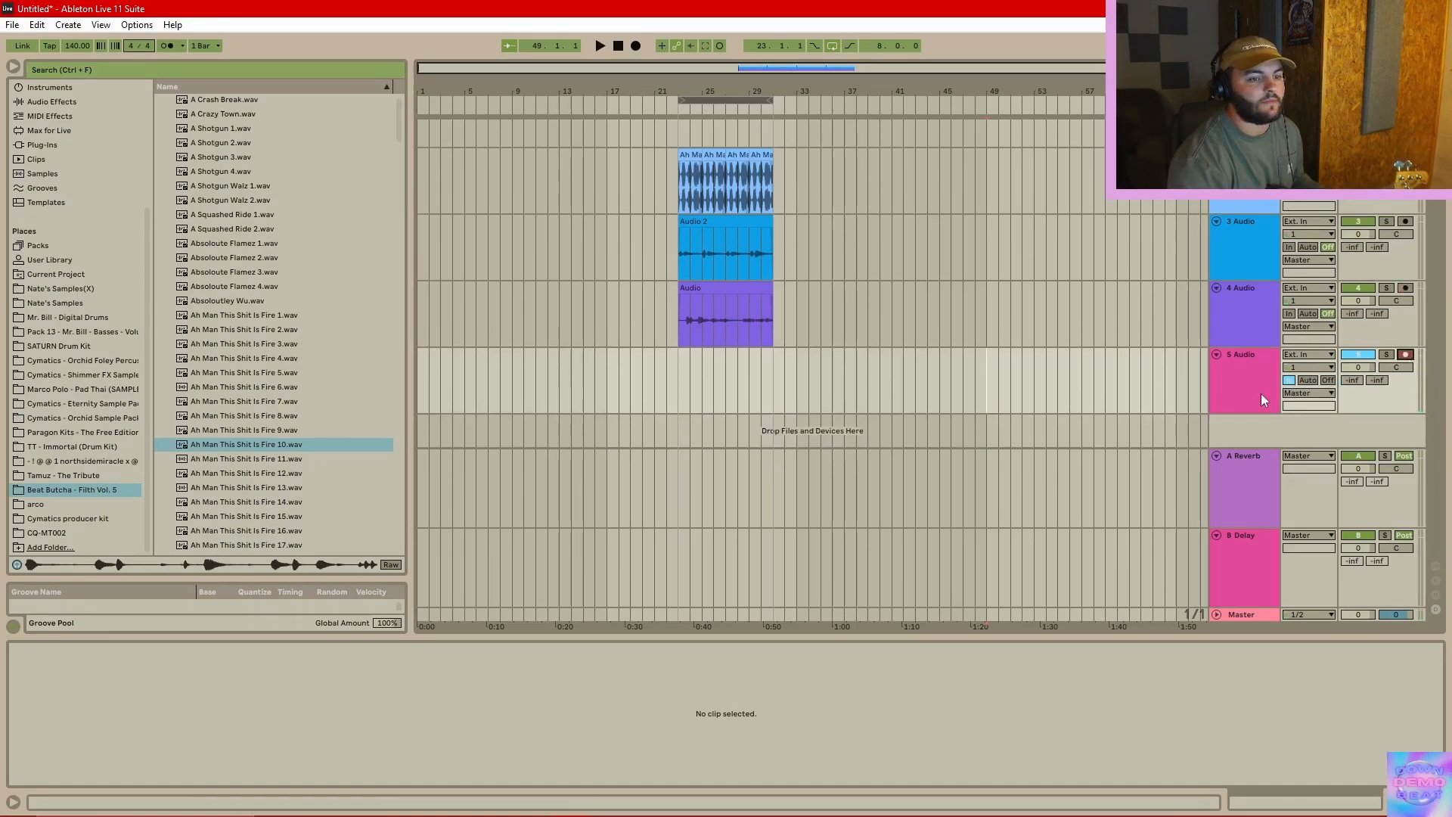
# - Record a third eight-bar take on the 5 Audio track over the looped section from bar 23
pyautogui.click(1240, 386)
pyautogui.click(635, 46)
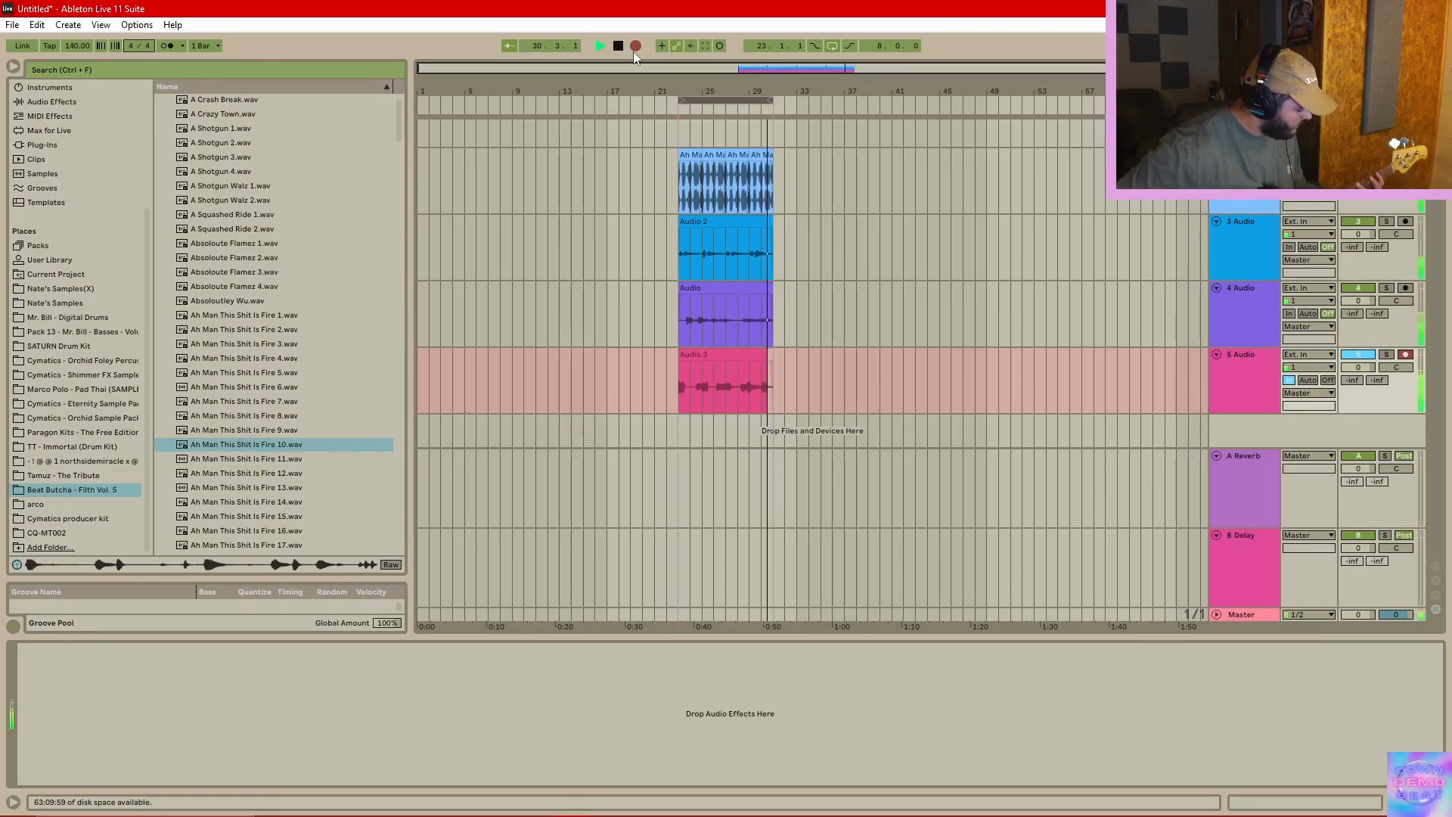
pyautogui.press('space')
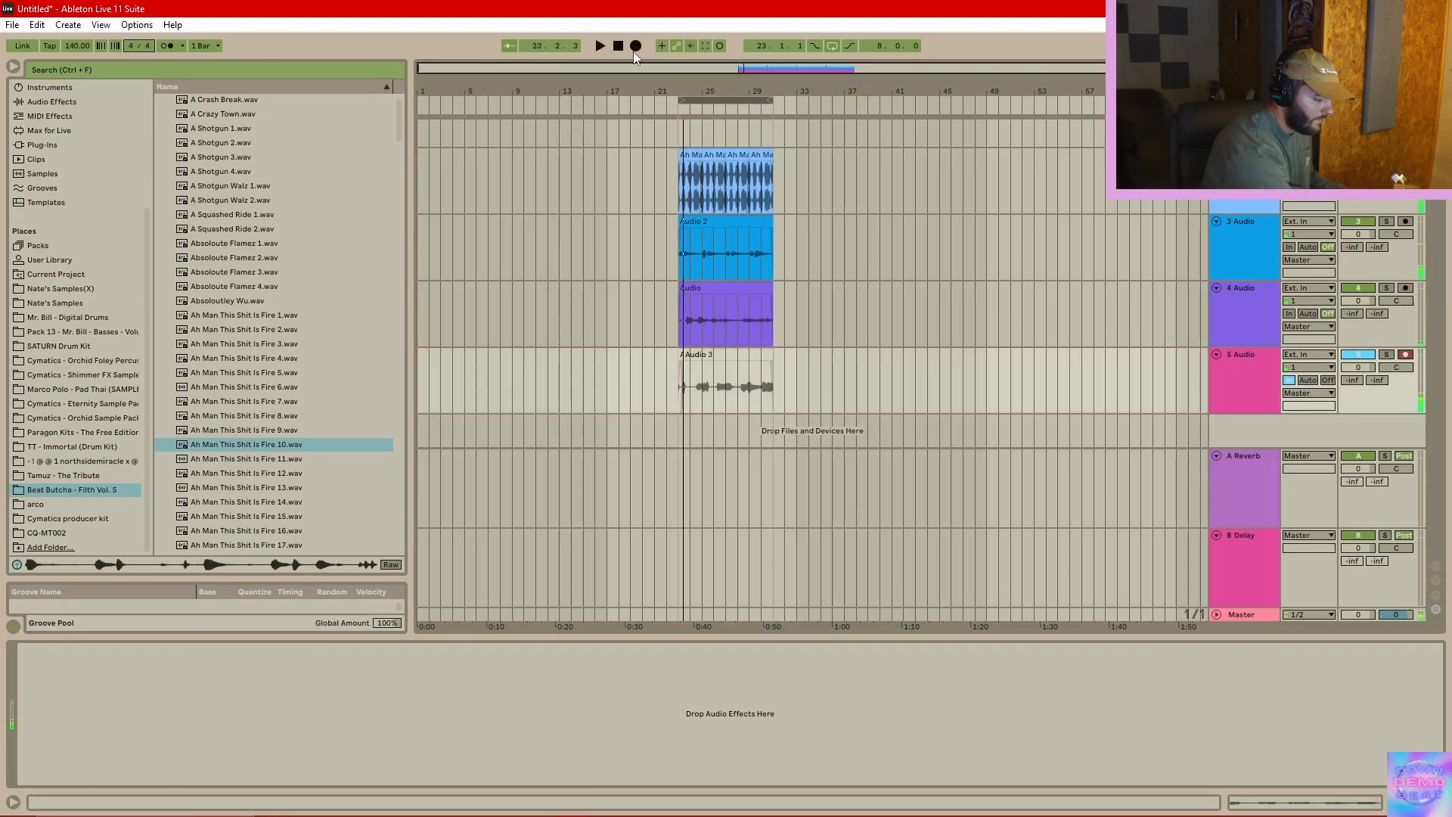
# - Turn off monitoring on the 5 Audio track and play back the loop with all recorded layers
pyautogui.click(1328, 379)
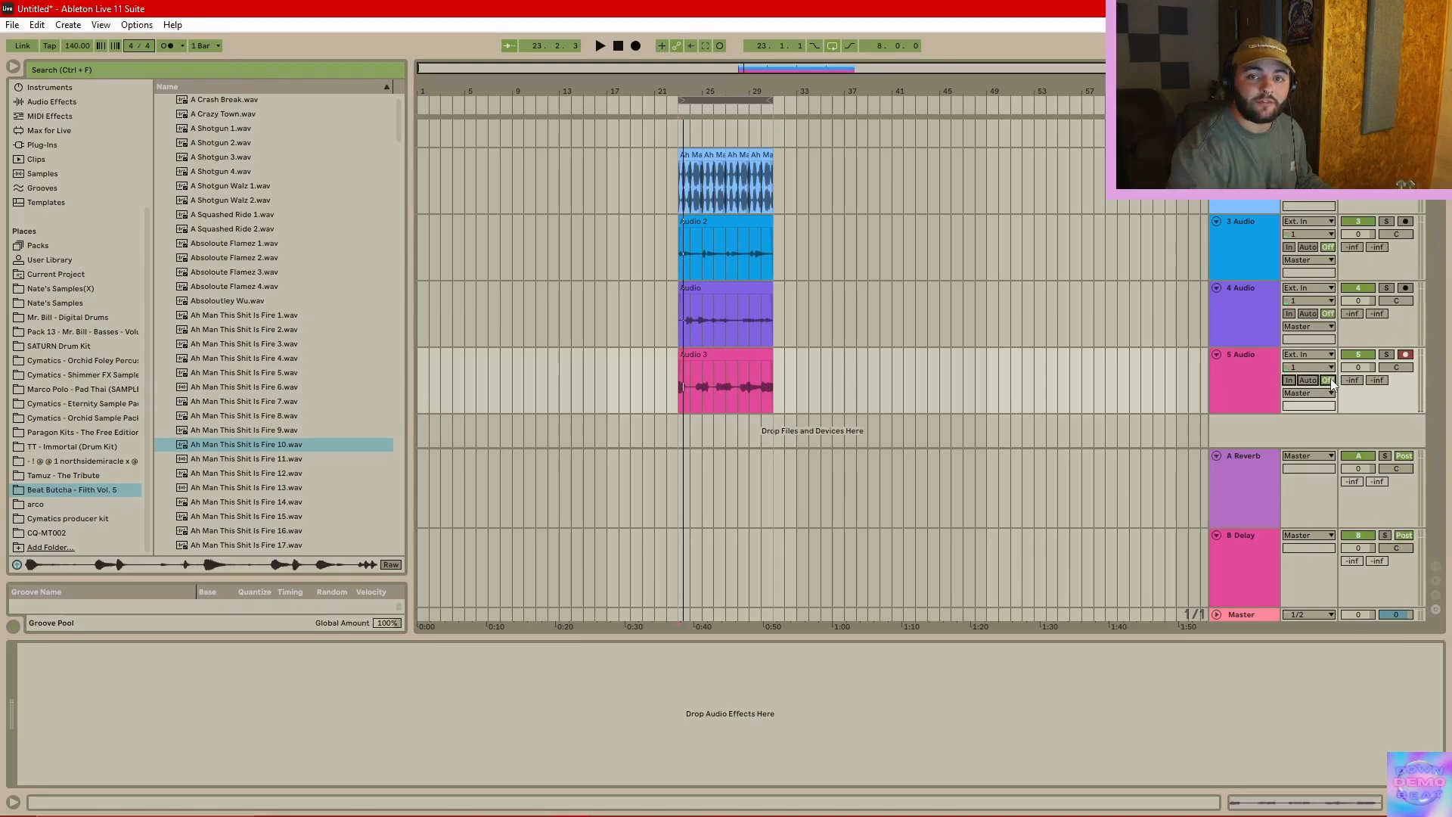
pyautogui.press('space')
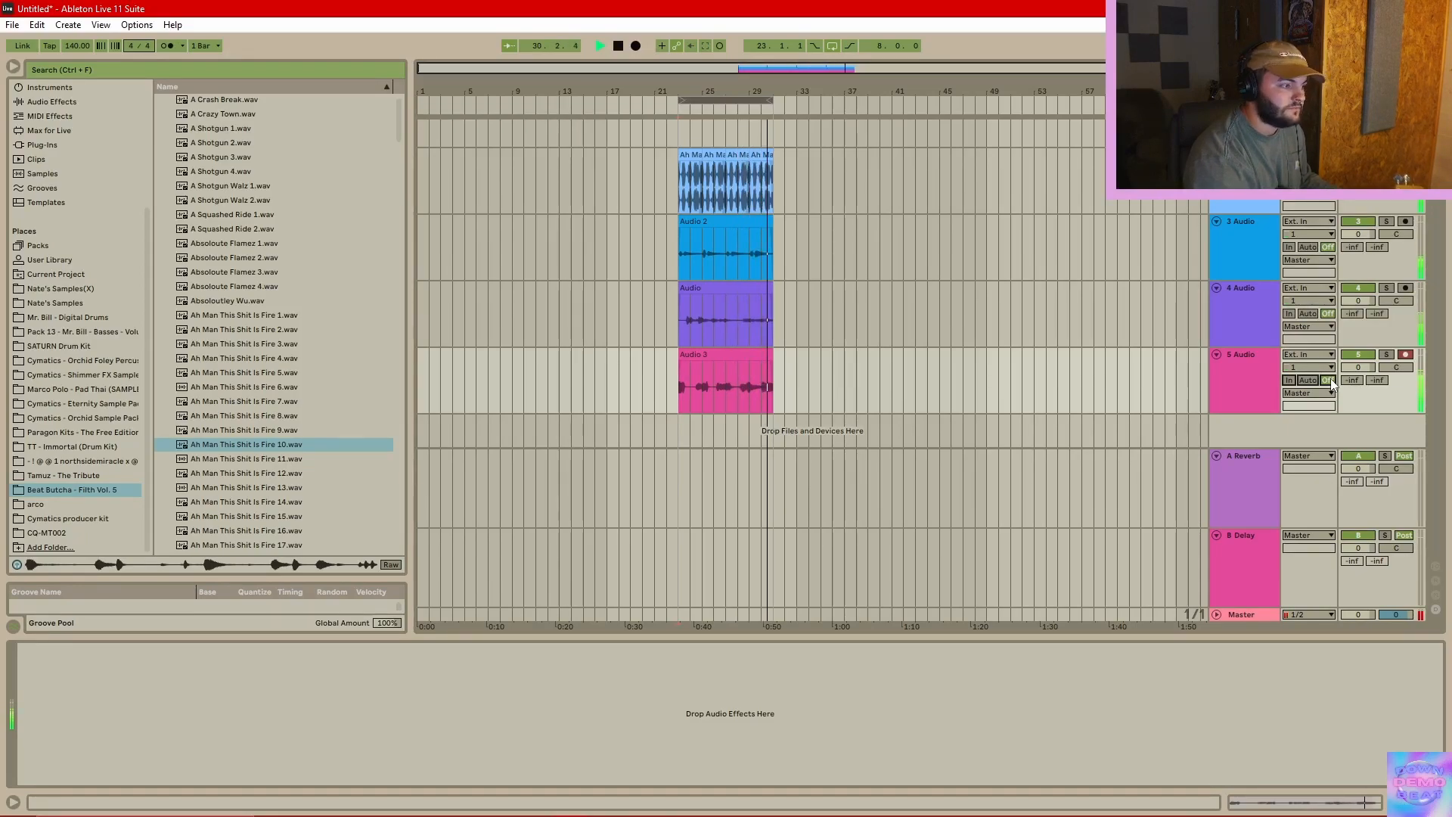
pyautogui.press('space')
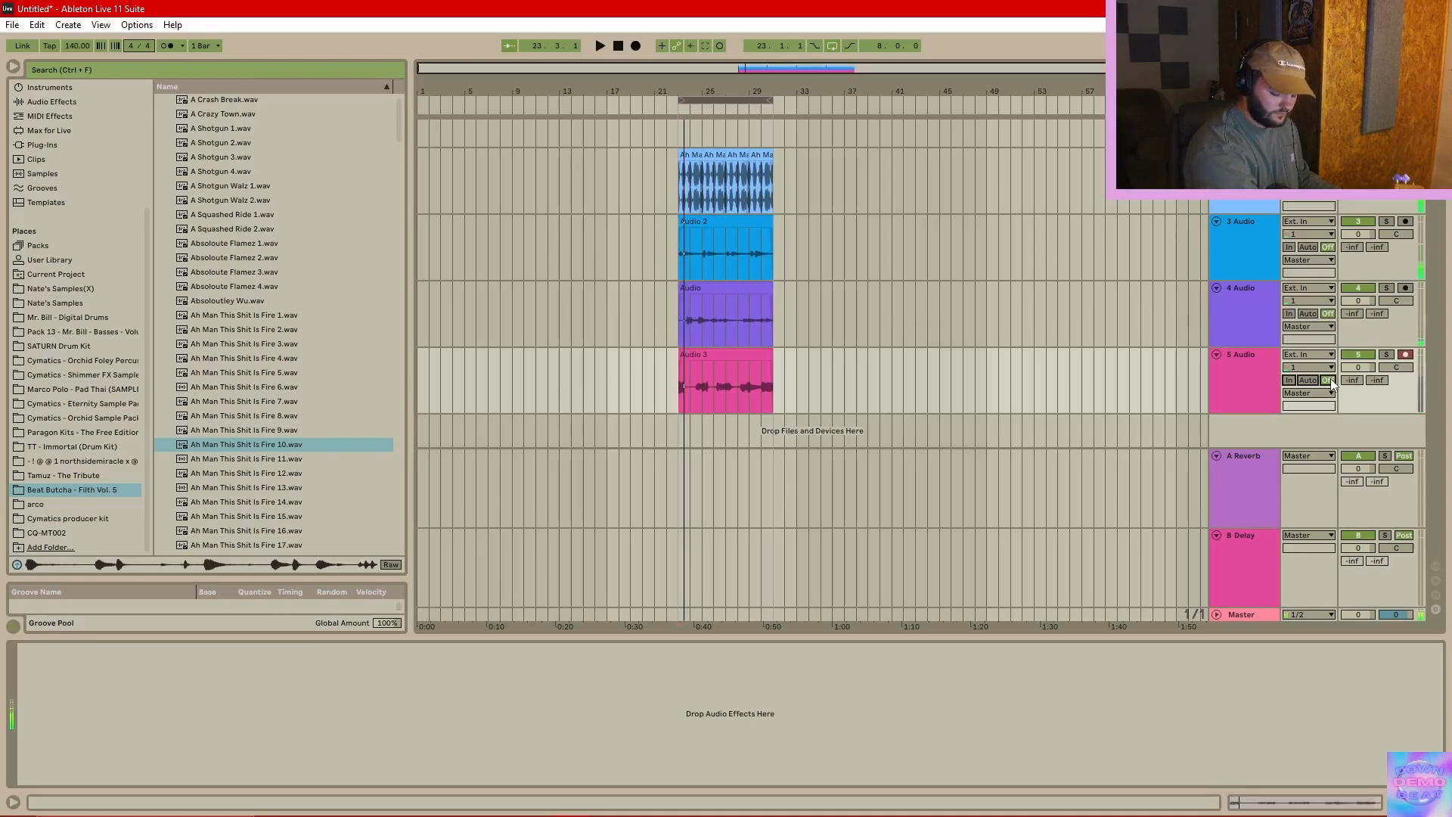